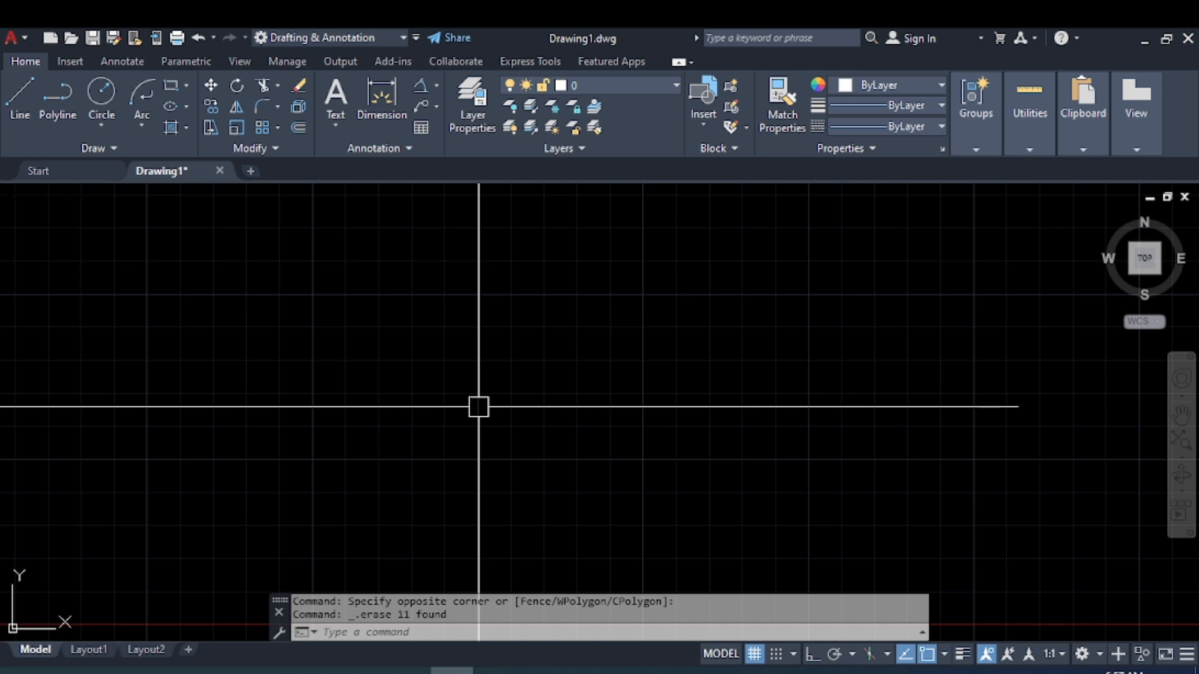
Draw a circle with a radius of about 1276 units in the empty drawing area.
text(c)
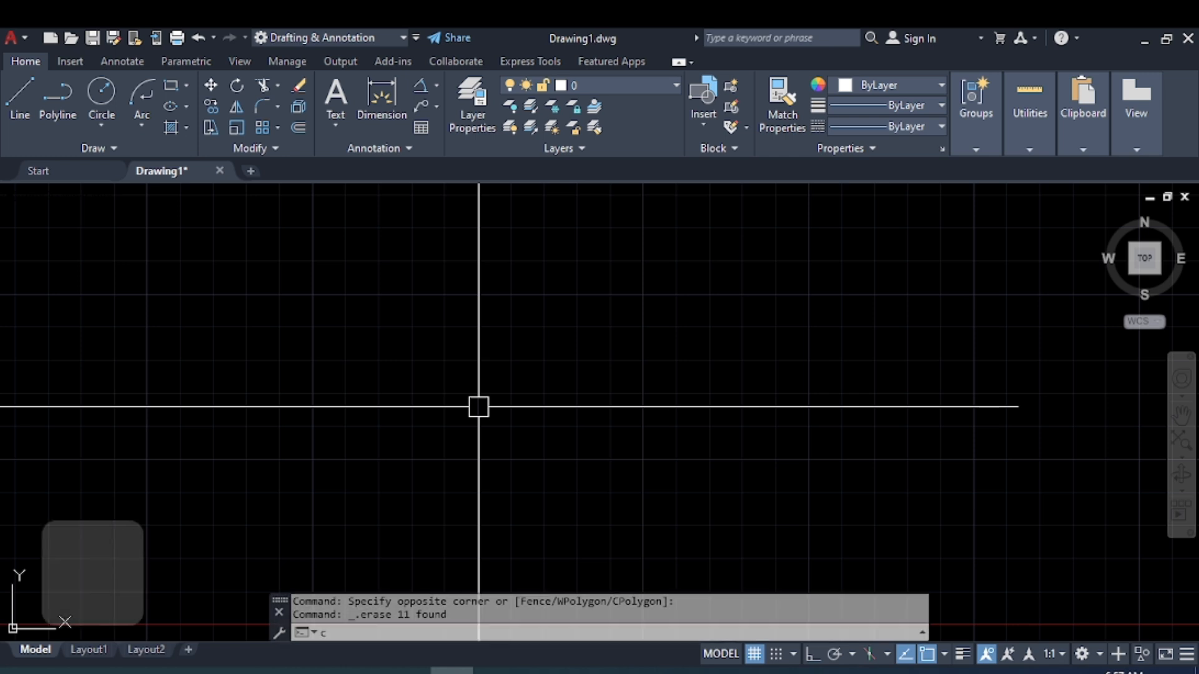
key(space)
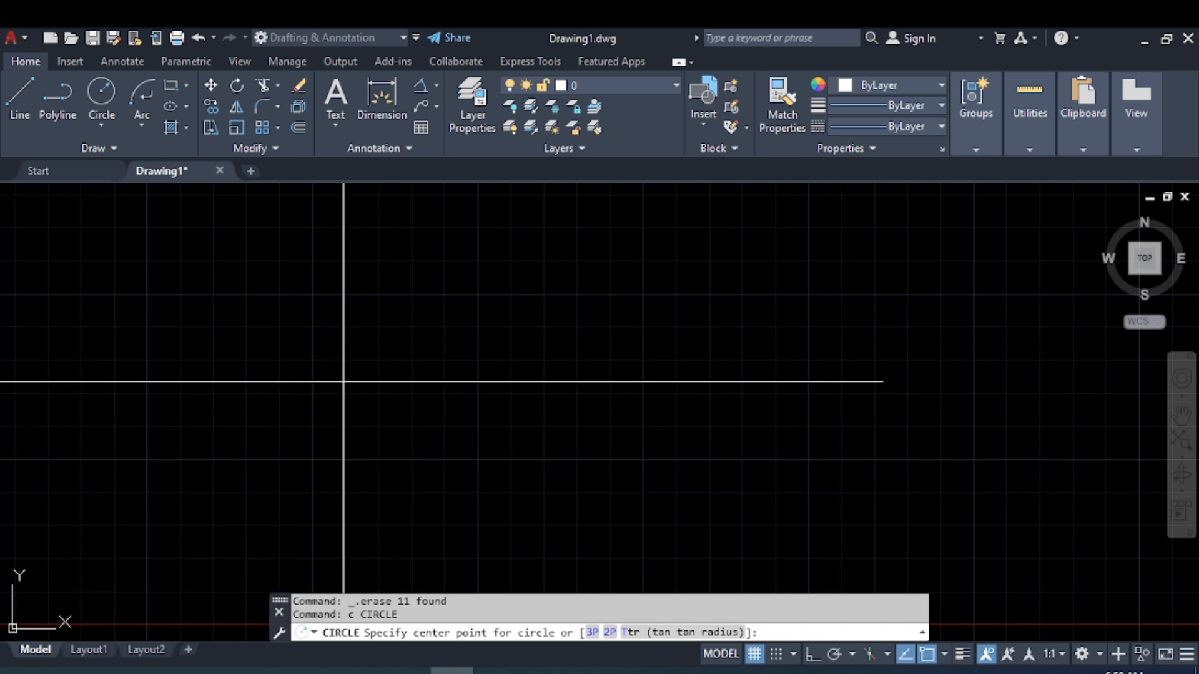
click(344, 380)
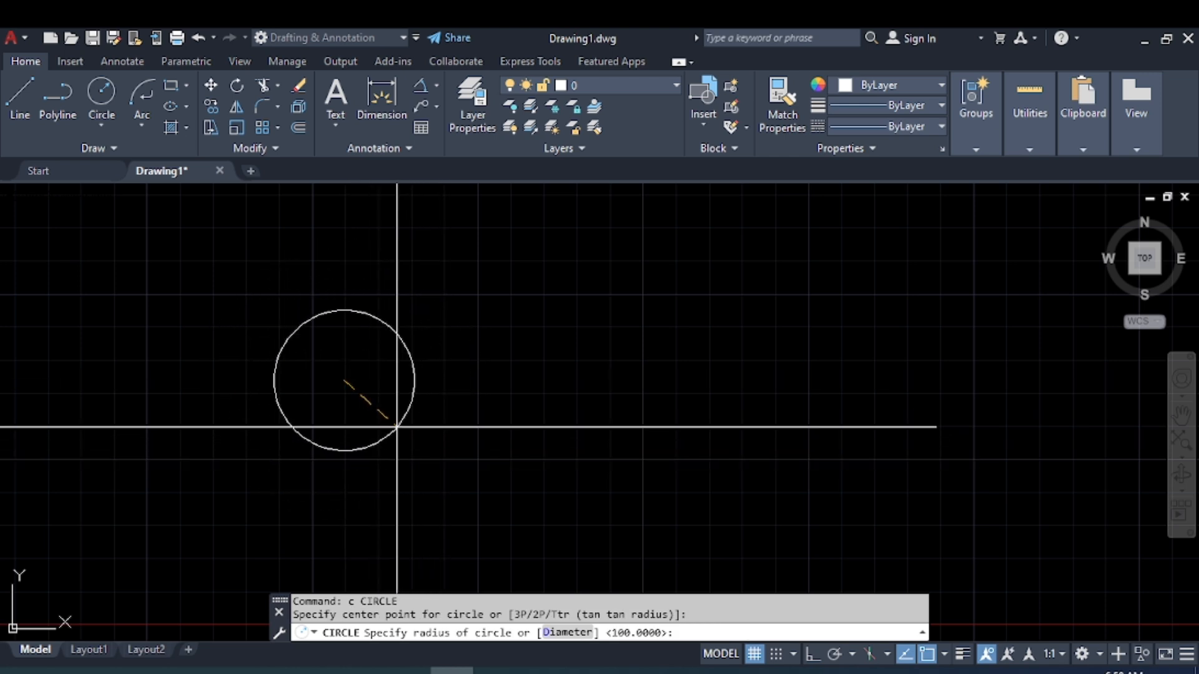
click(447, 467)
Draw a second, smaller circle to the right of the first one, at roughly the same height and clear of it.
middle_drag(657, 468, 531, 461)
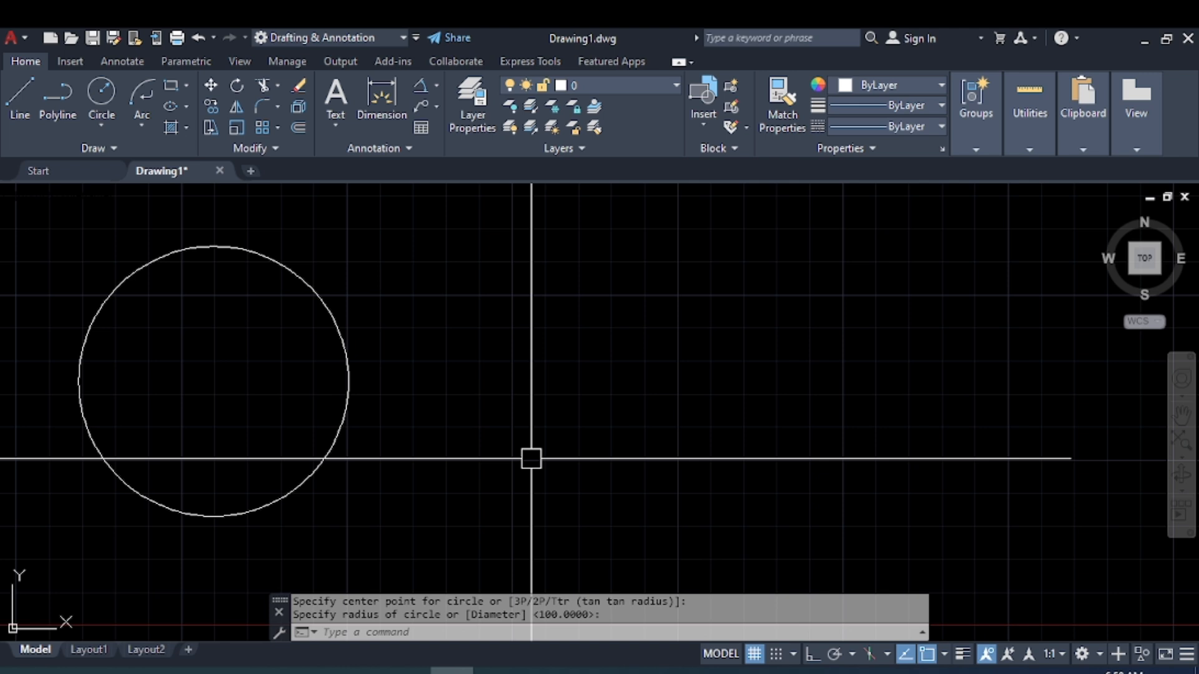
key(space)
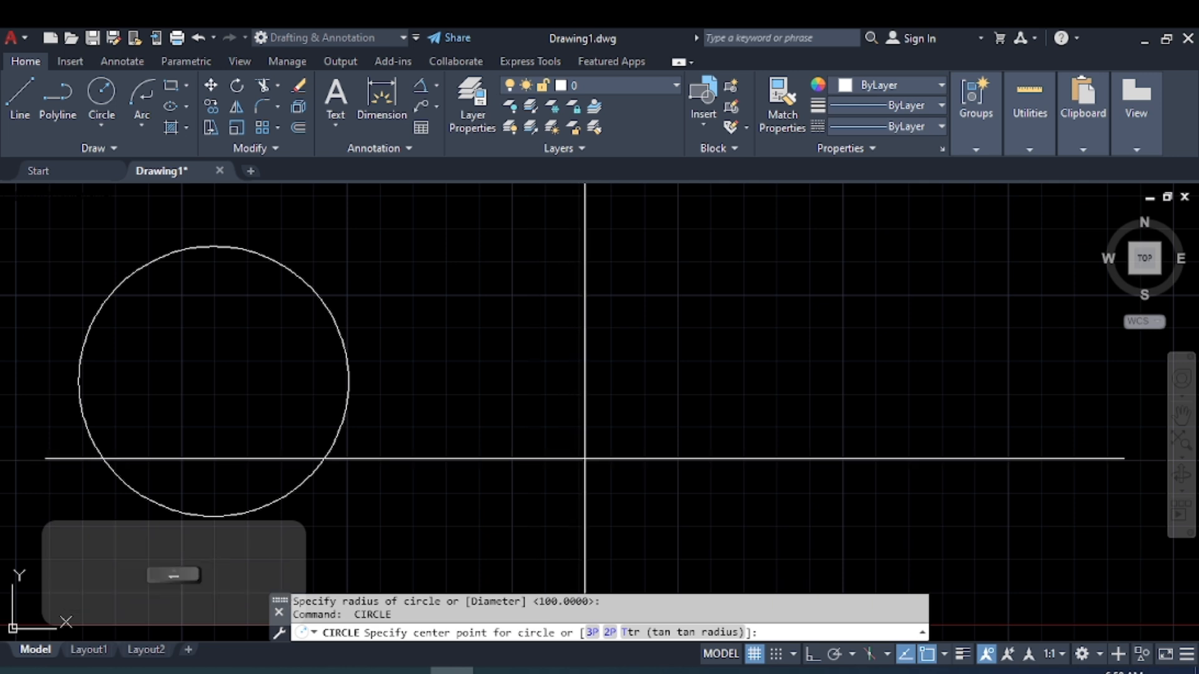
click(691, 395)
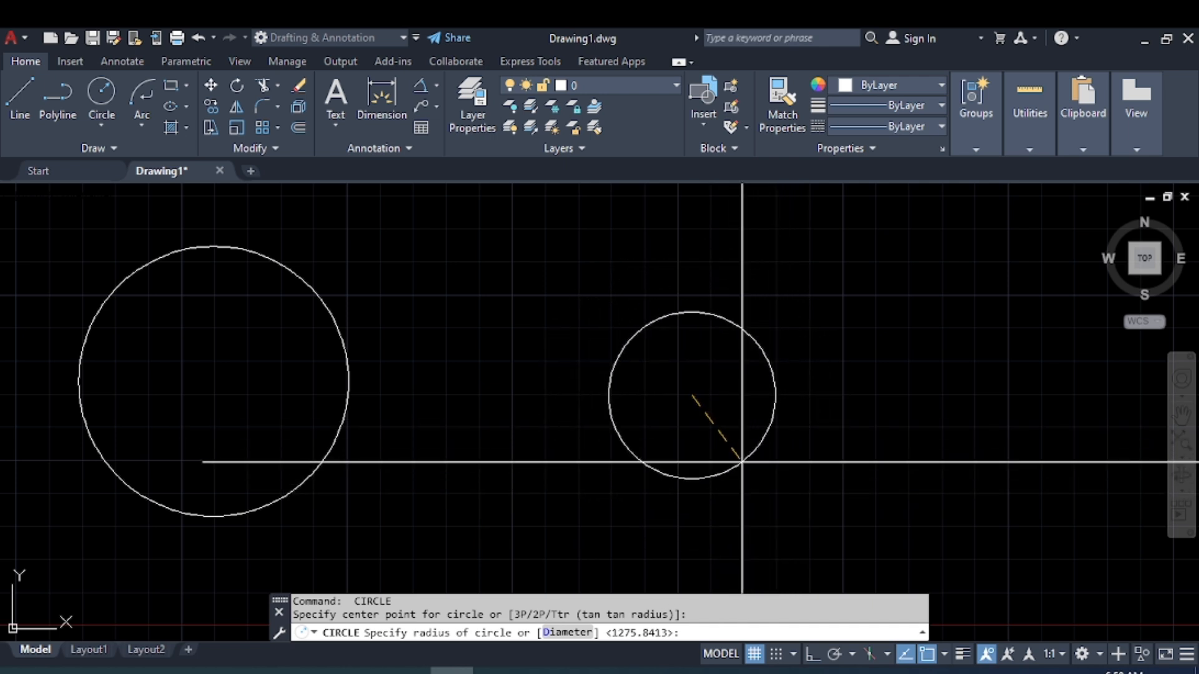
click(742, 462)
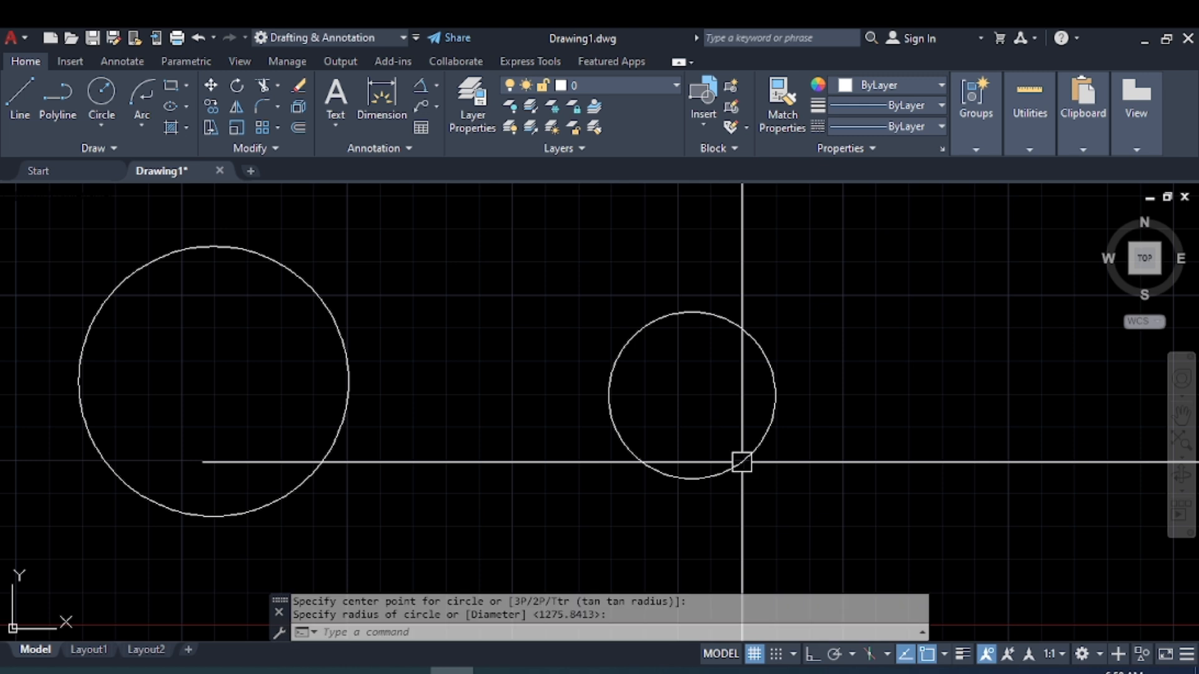
Draw a horizontal radius line in the large circle from its centre to its right quadrant point.
middle_drag(819, 498, 739, 500)
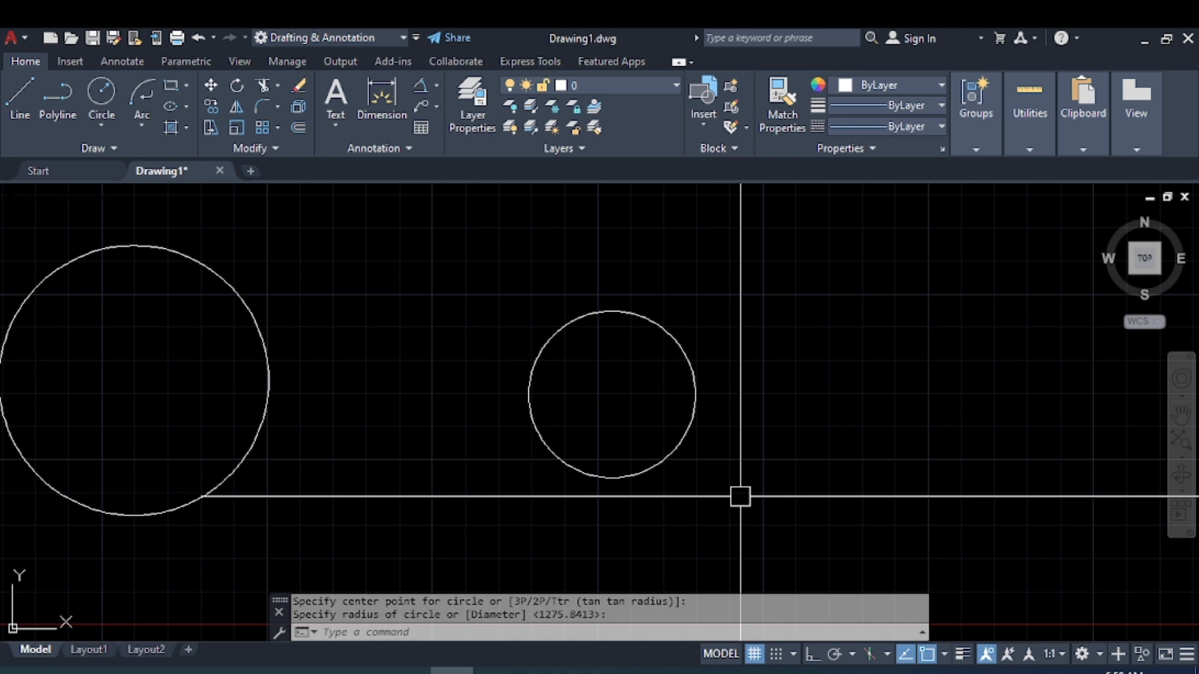
middle_drag(431, 477, 490, 475)
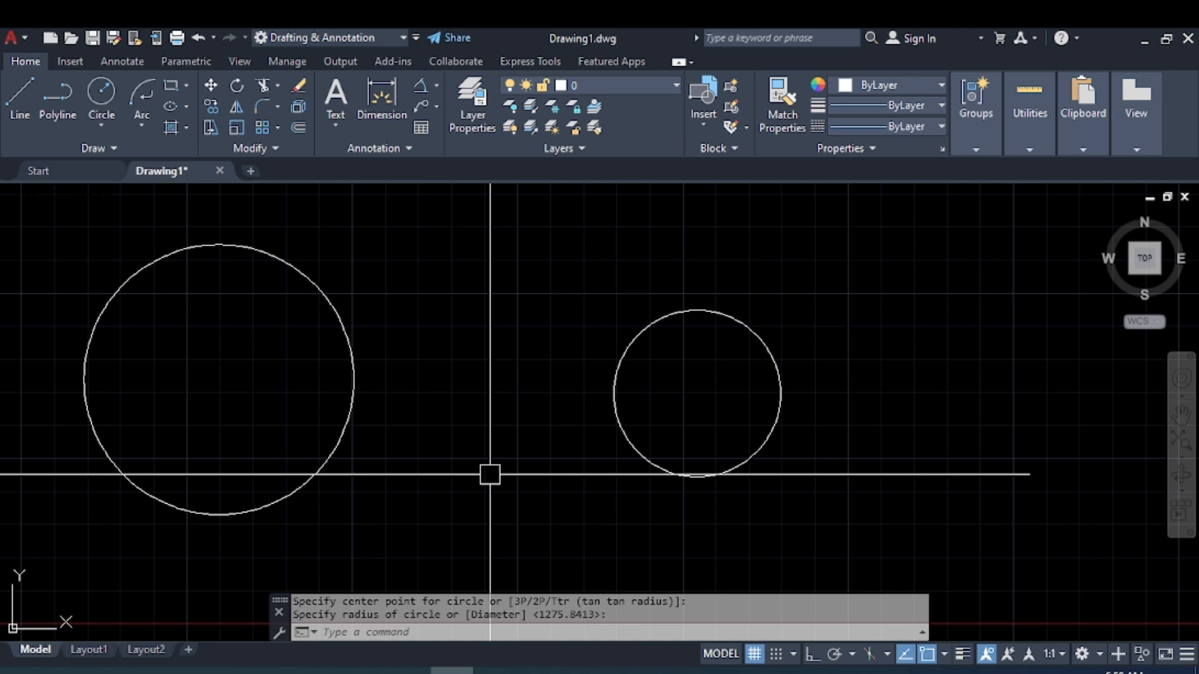
text(l)
key(space)
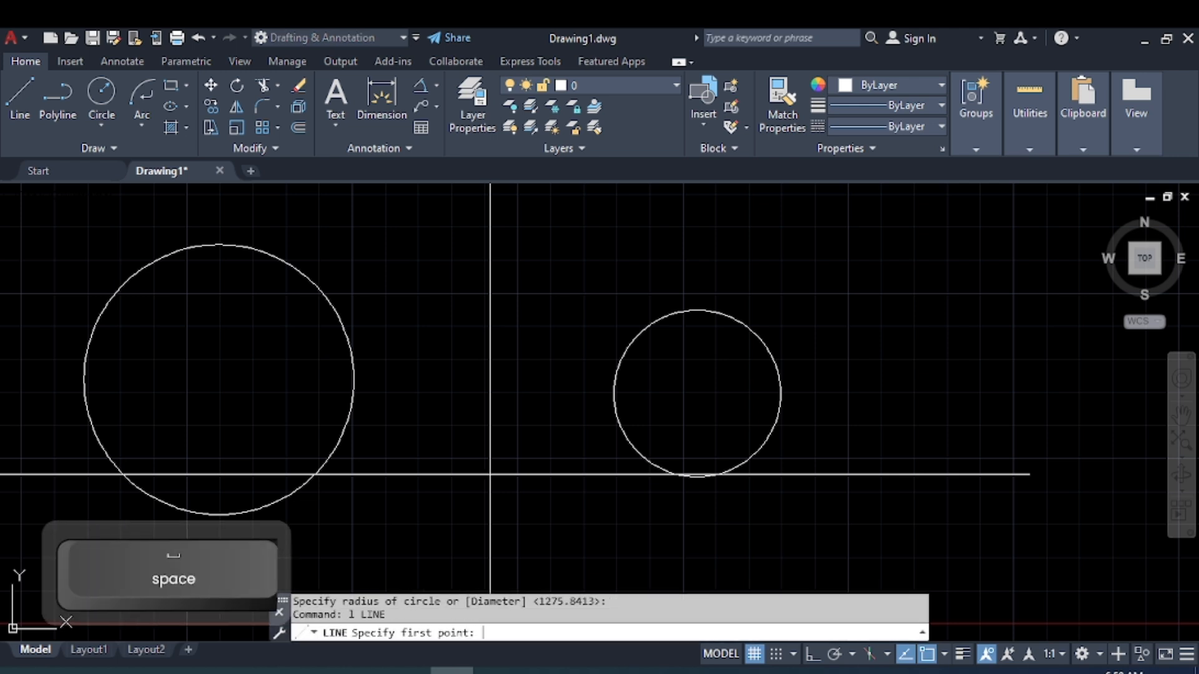
click(219, 379)
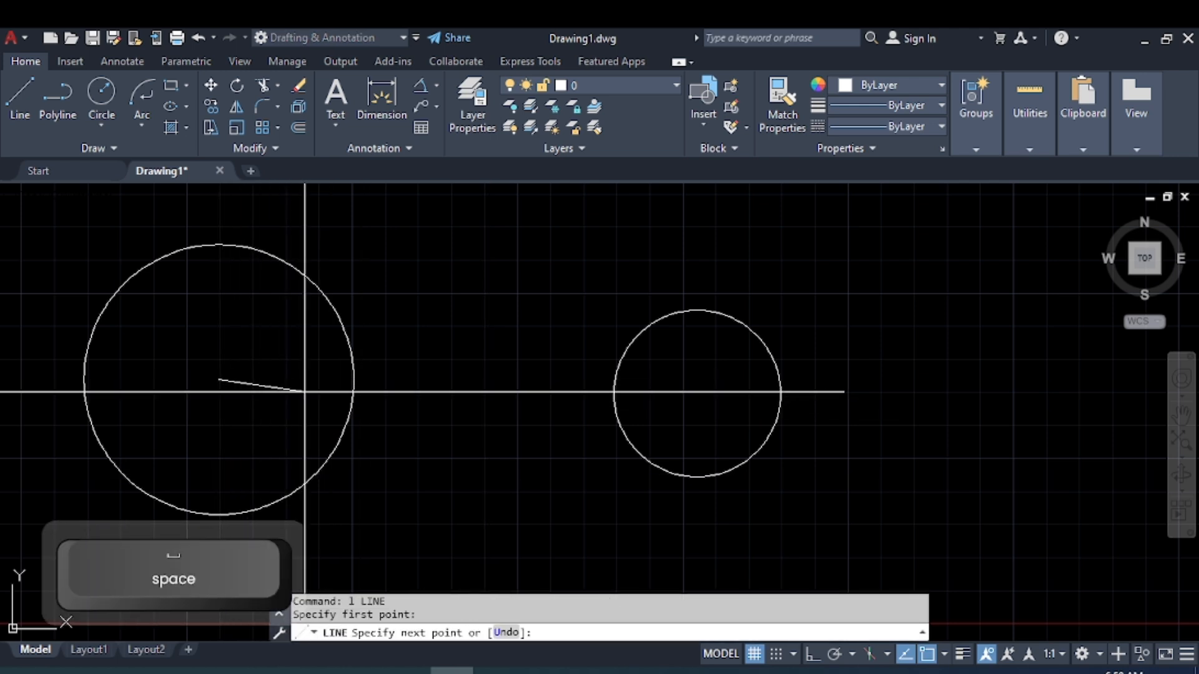
click(353, 380)
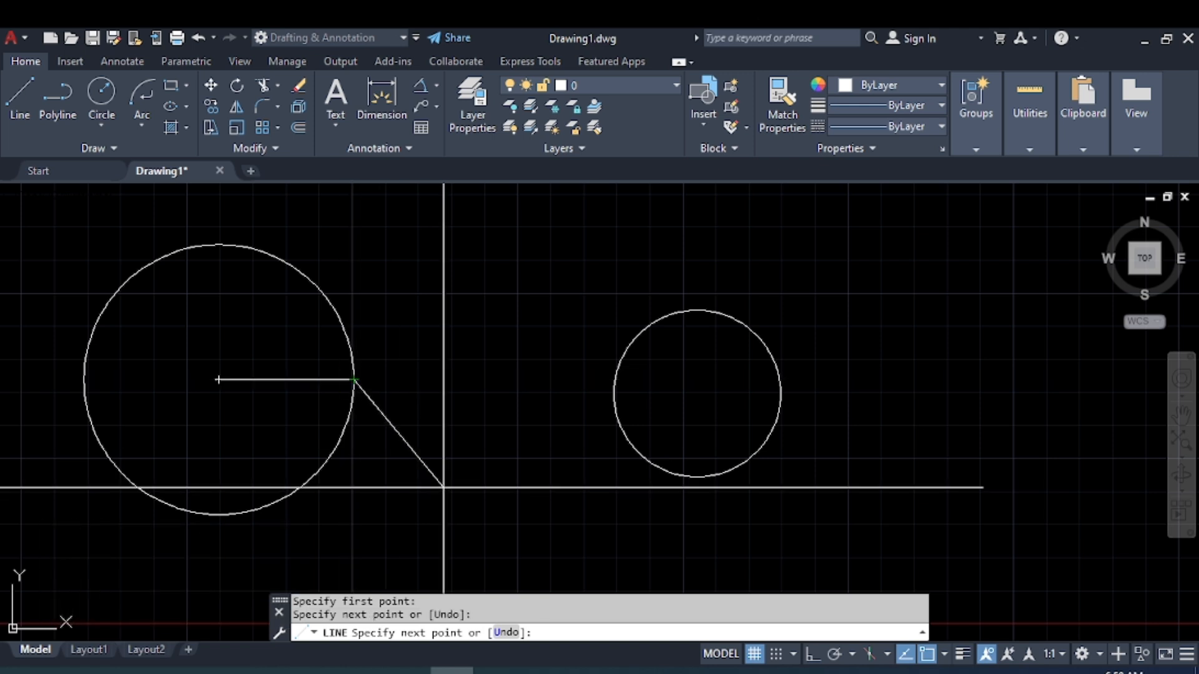
key(Escape)
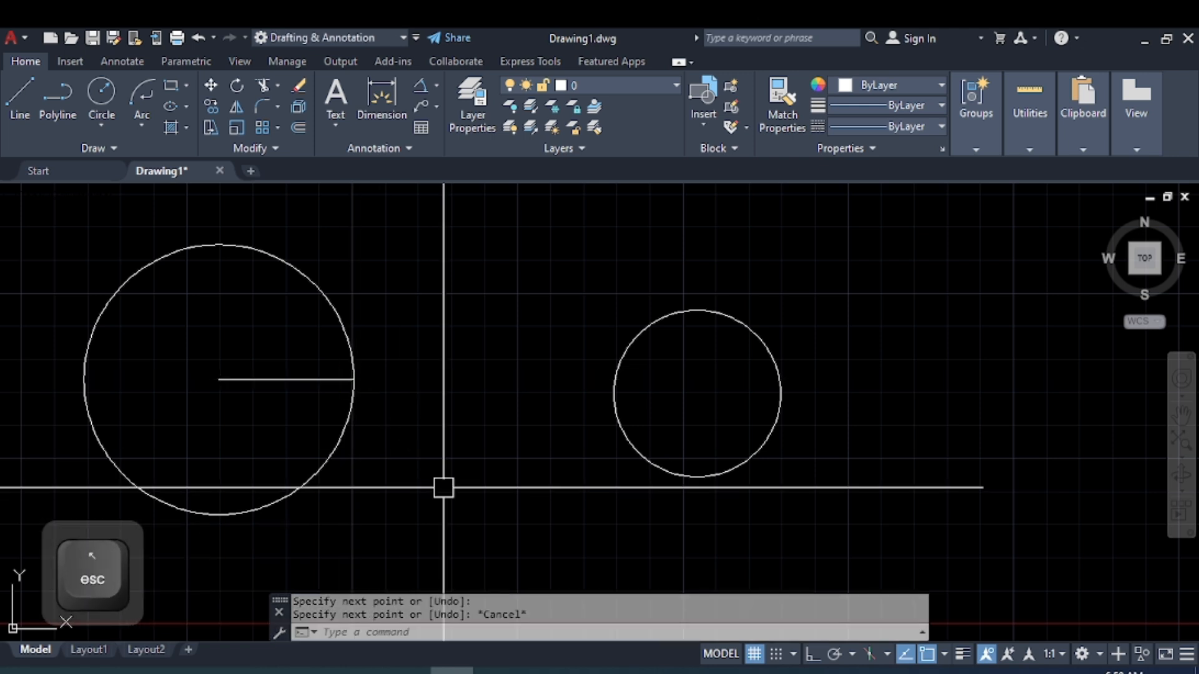
Draw a horizontal diameter line across the small circle from its left quadrant point to its right one.
middle_drag(545, 426, 402, 426)
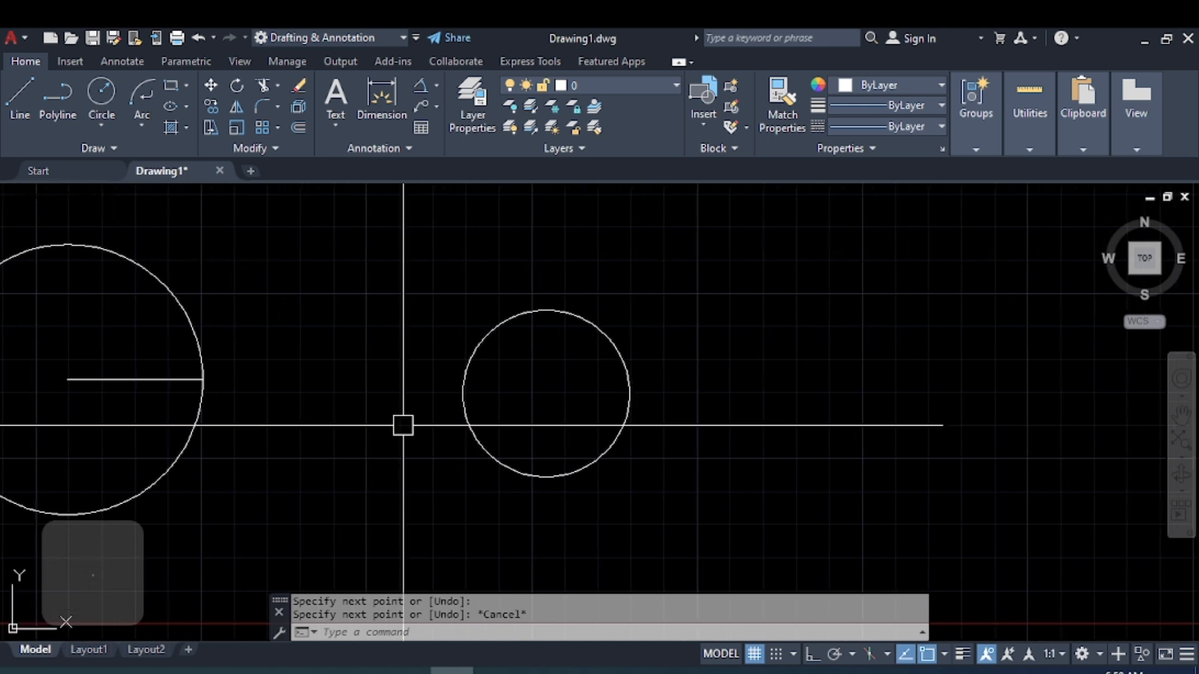
text(l)
key(space)
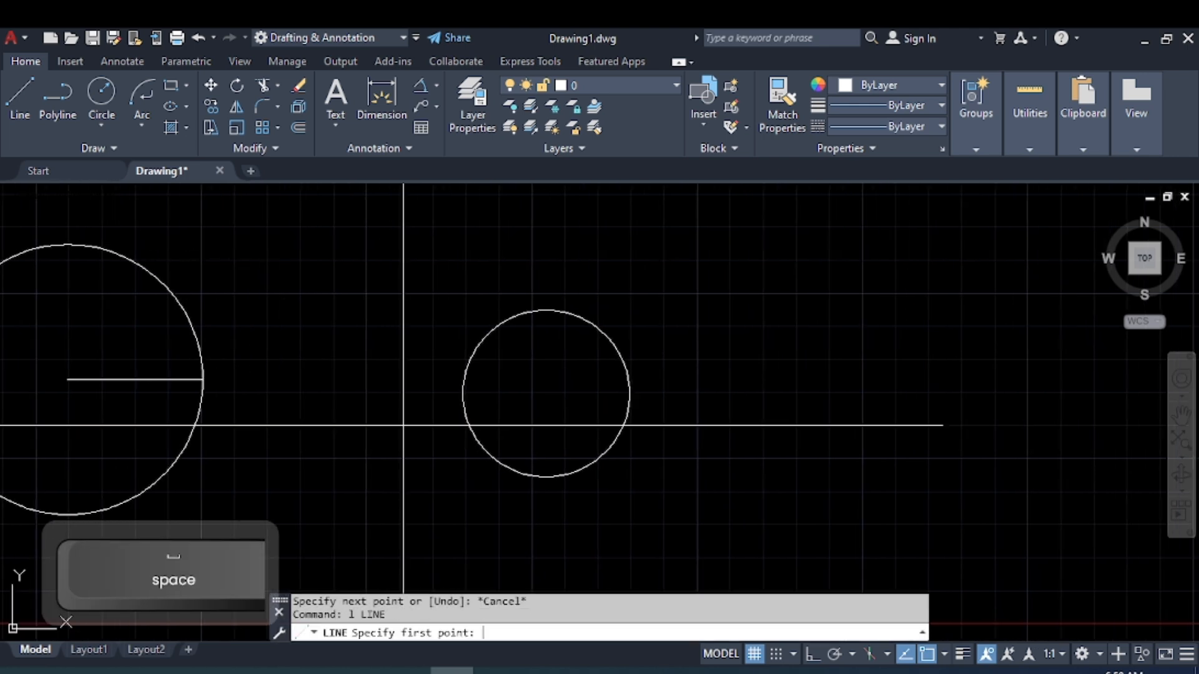
click(462, 394)
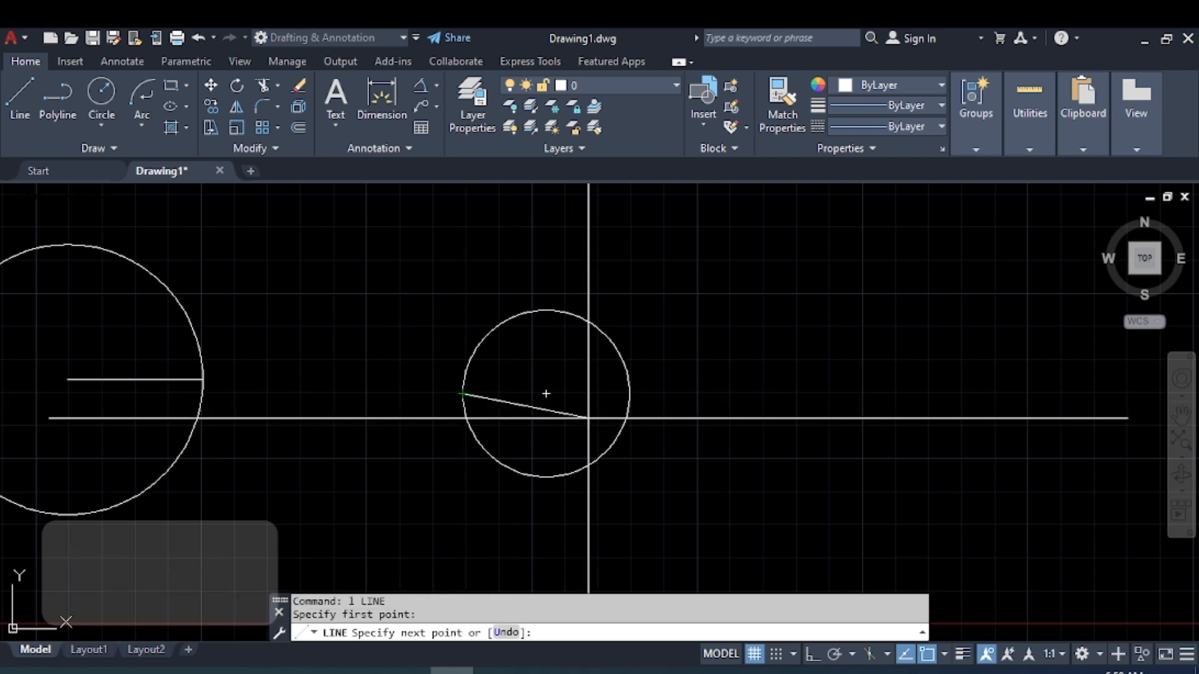
click(630, 393)
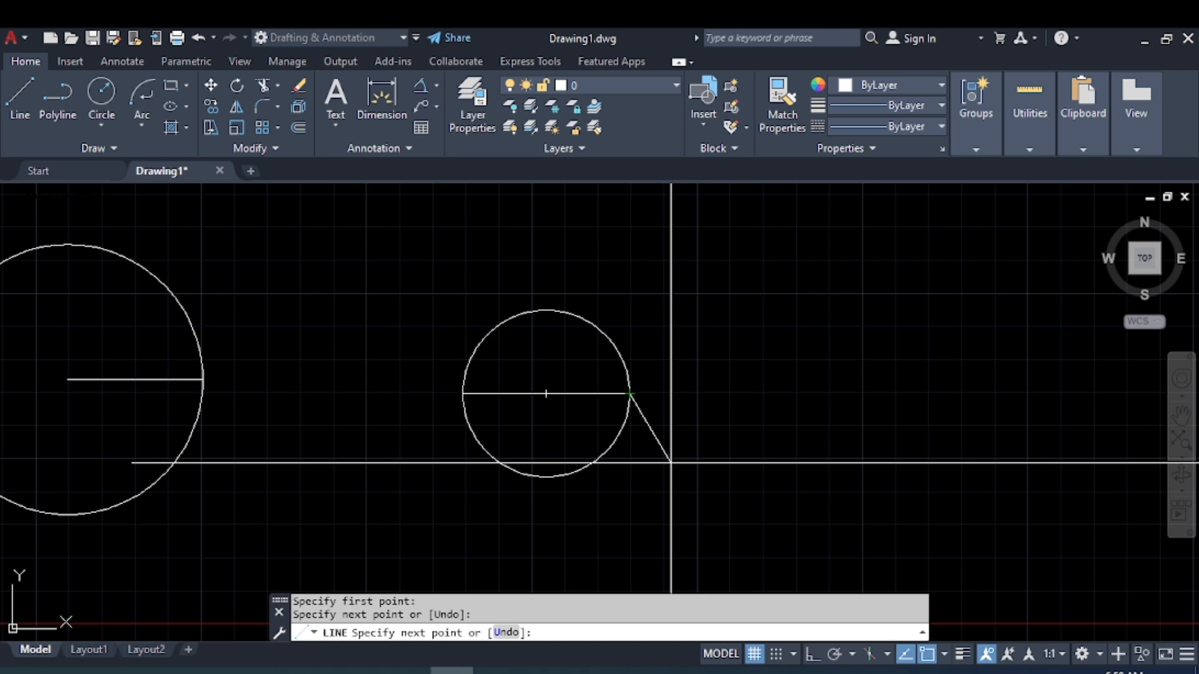
key(Escape)
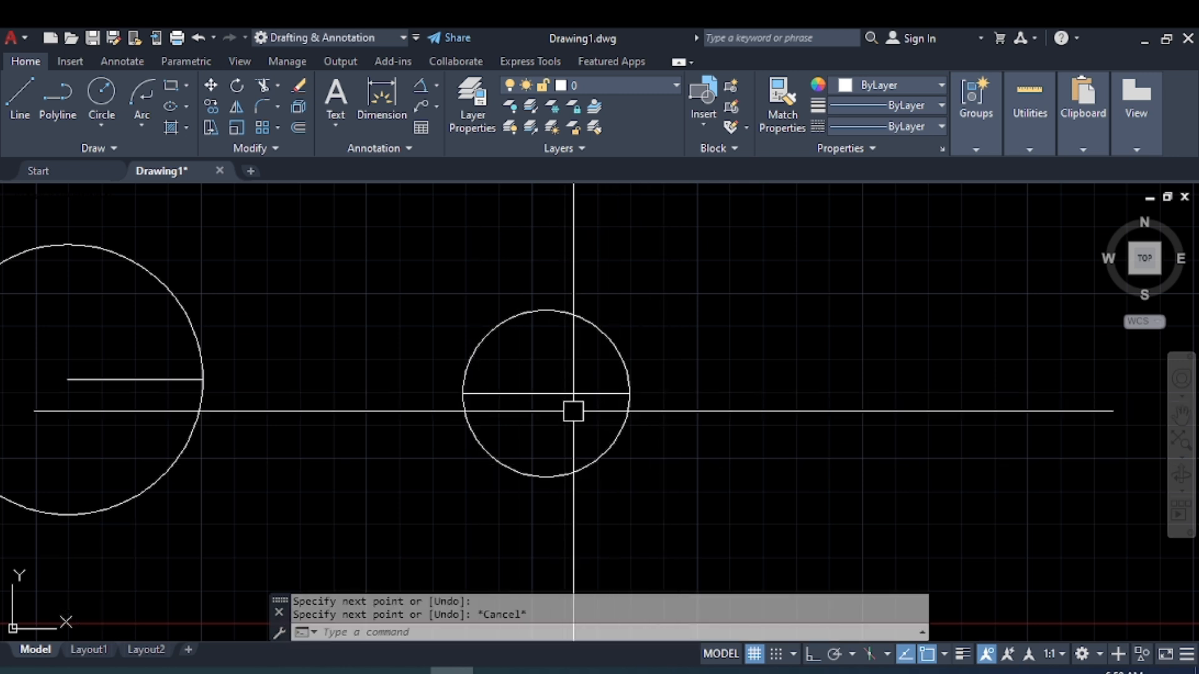
Draw a near-vertical chord through the left half of the small circle, from its upper arc to its lower arc.
text(l)
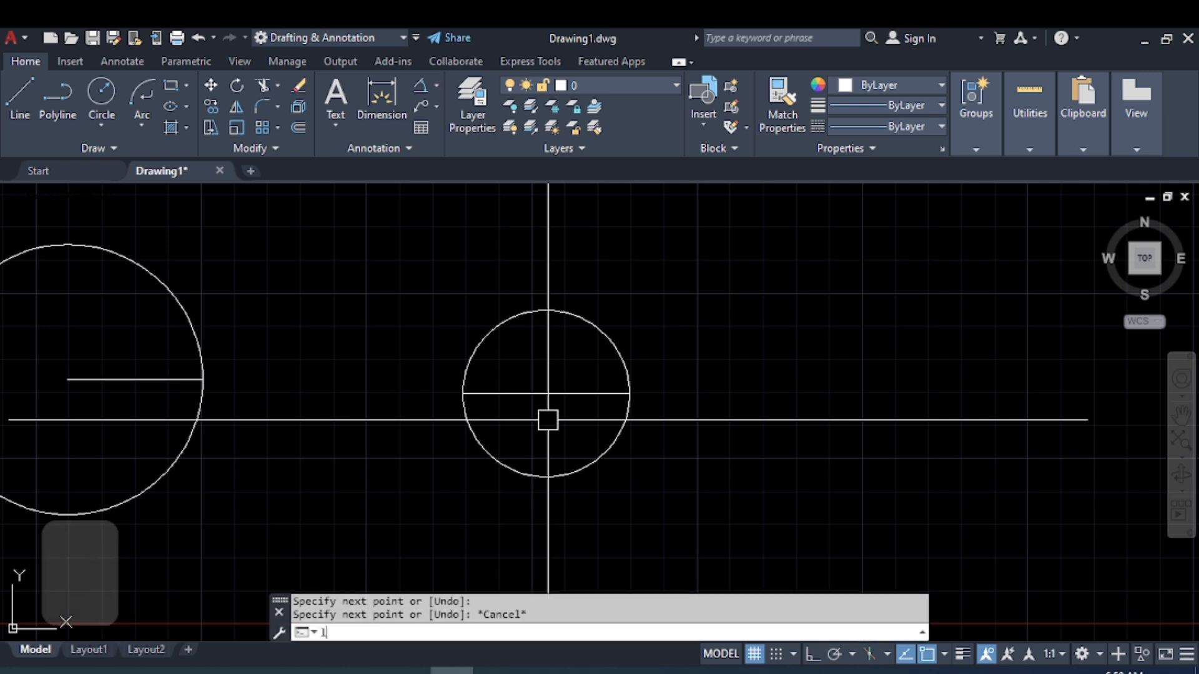
key(space)
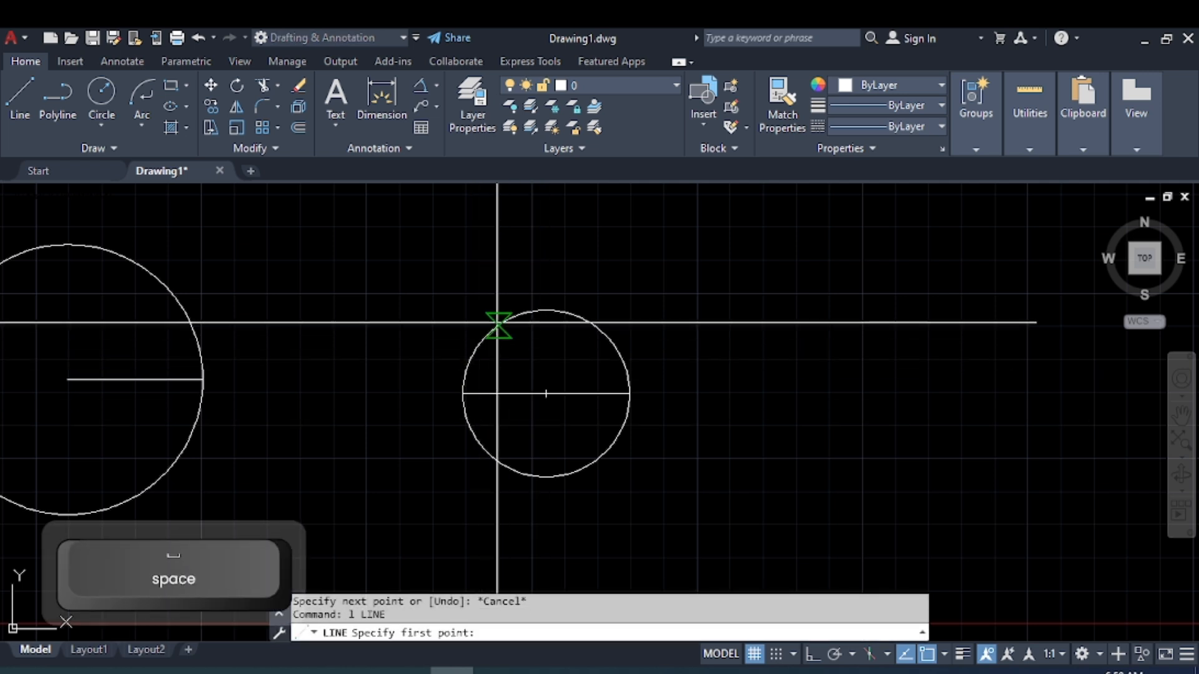
click(498, 323)
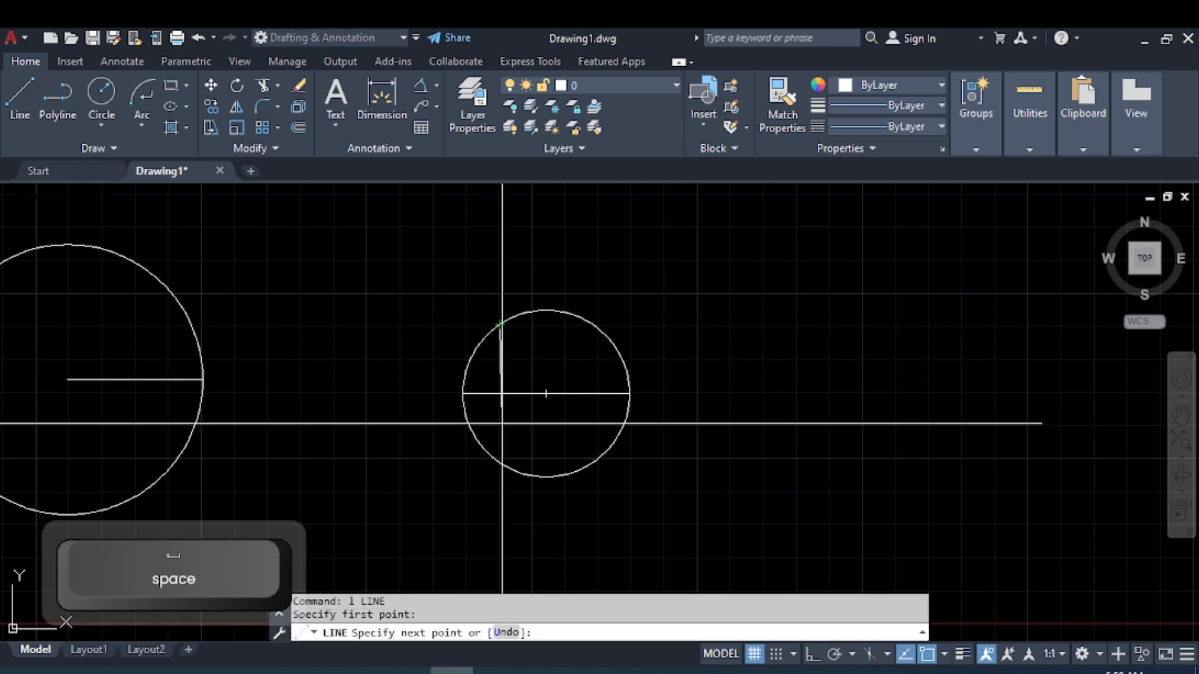
click(498, 462)
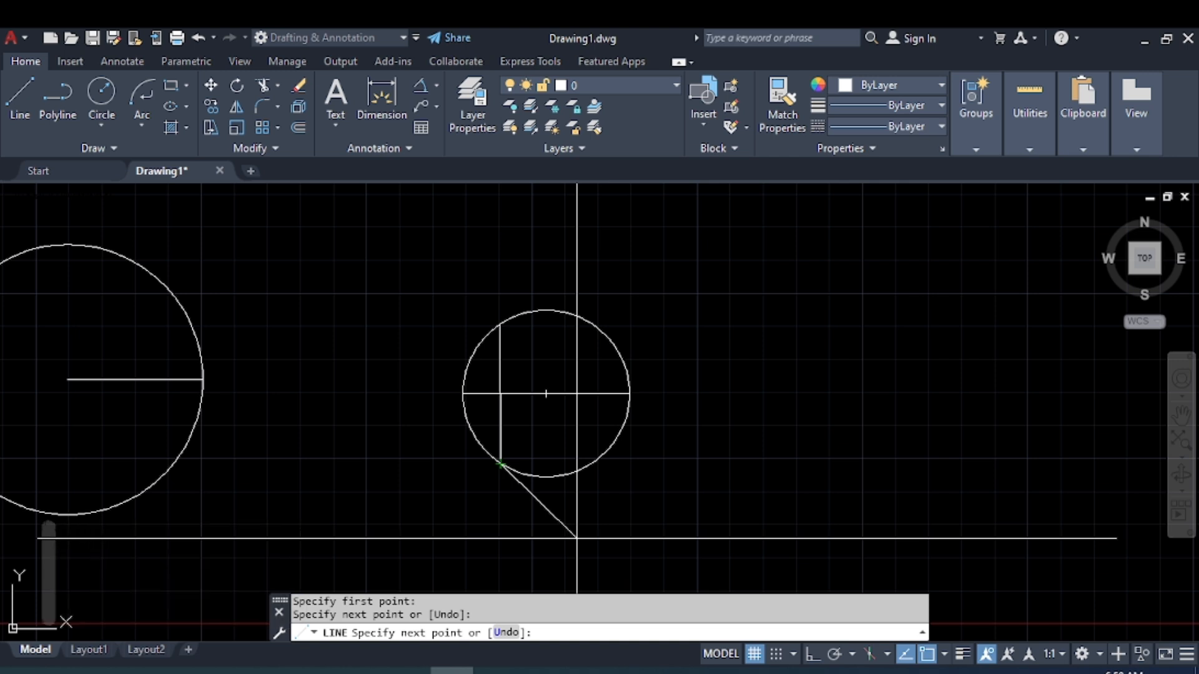
key(Escape)
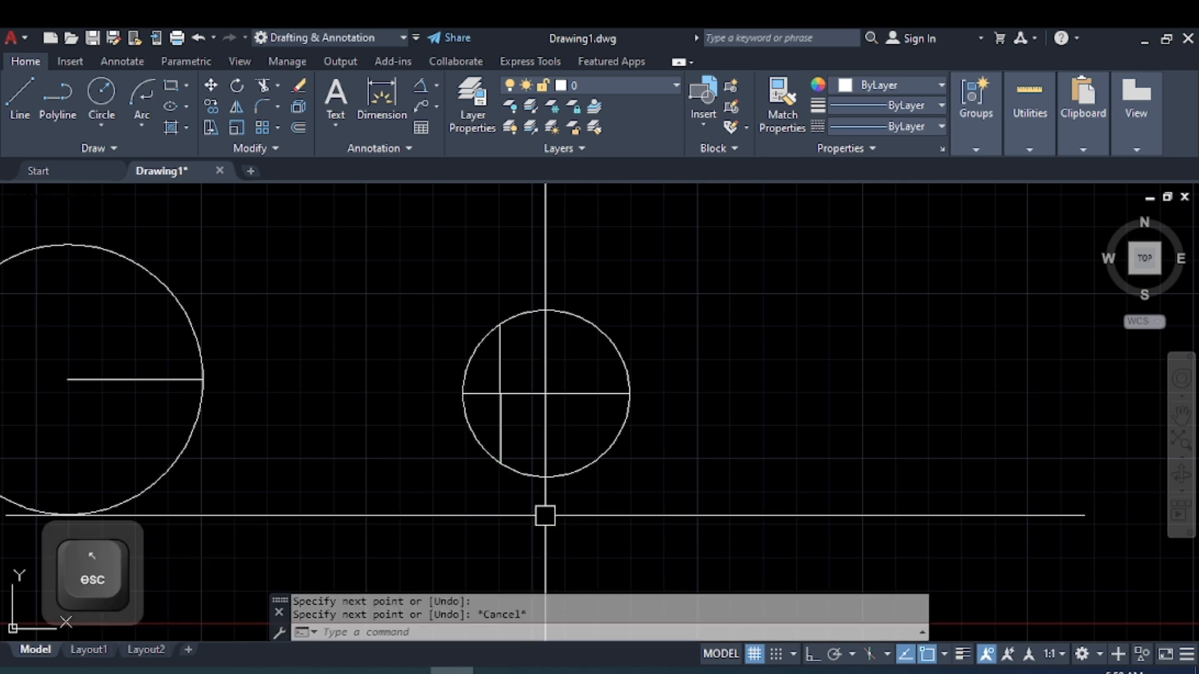
Erase the near-vertical chord from the left half of the small circle.
scroll(500, 407, up, 2)
click(500, 407)
key(Delete)
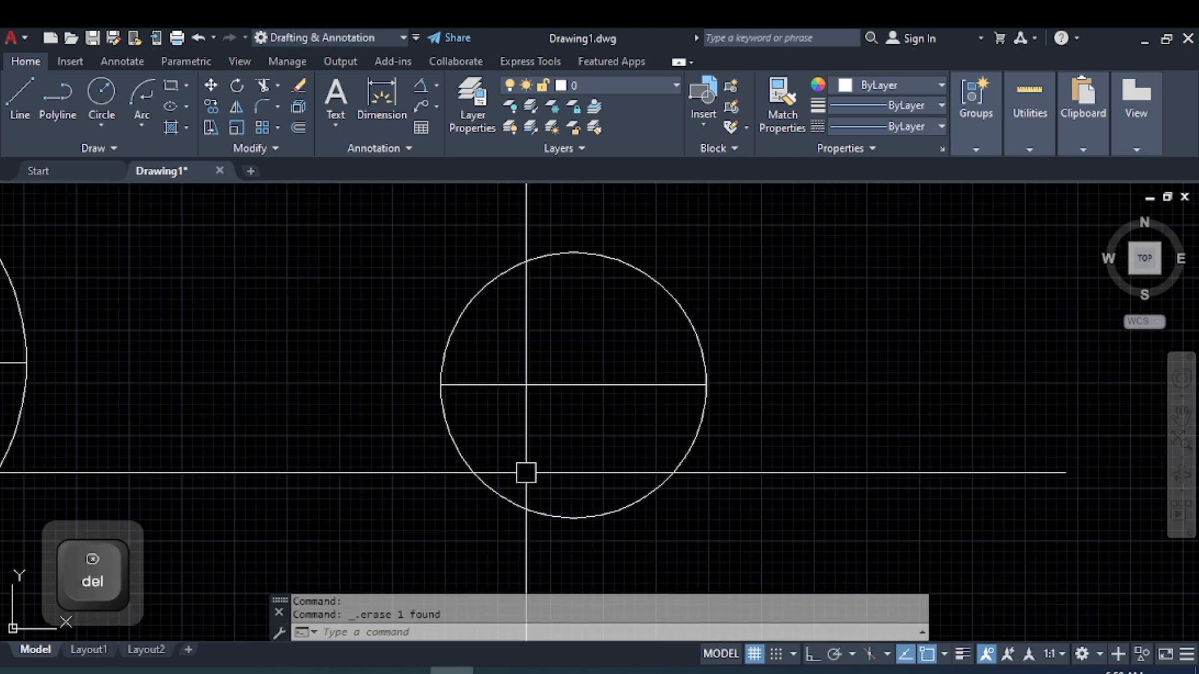
Draw the small circle's vertical diameter with lines from its centre to the top quadrant point and down to the bottom one.
scroll(494, 520, down, 3)
middle_drag(494, 520, 527, 476)
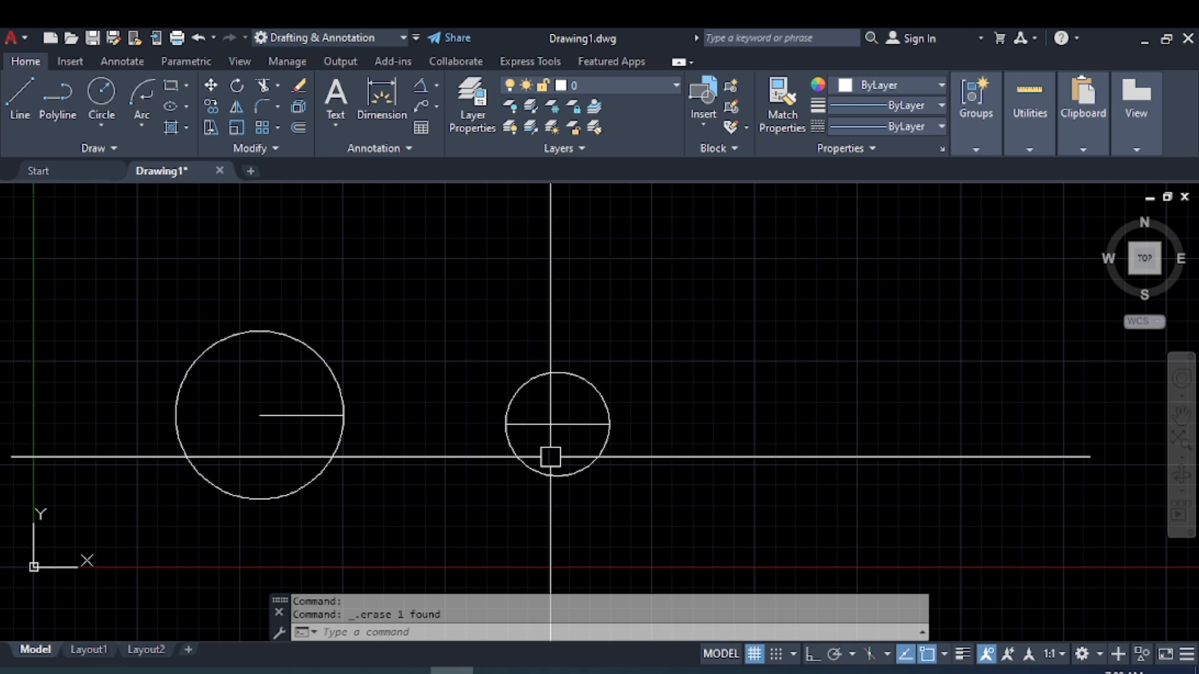
key(l)
key(space)
scroll(549, 388, up, 2)
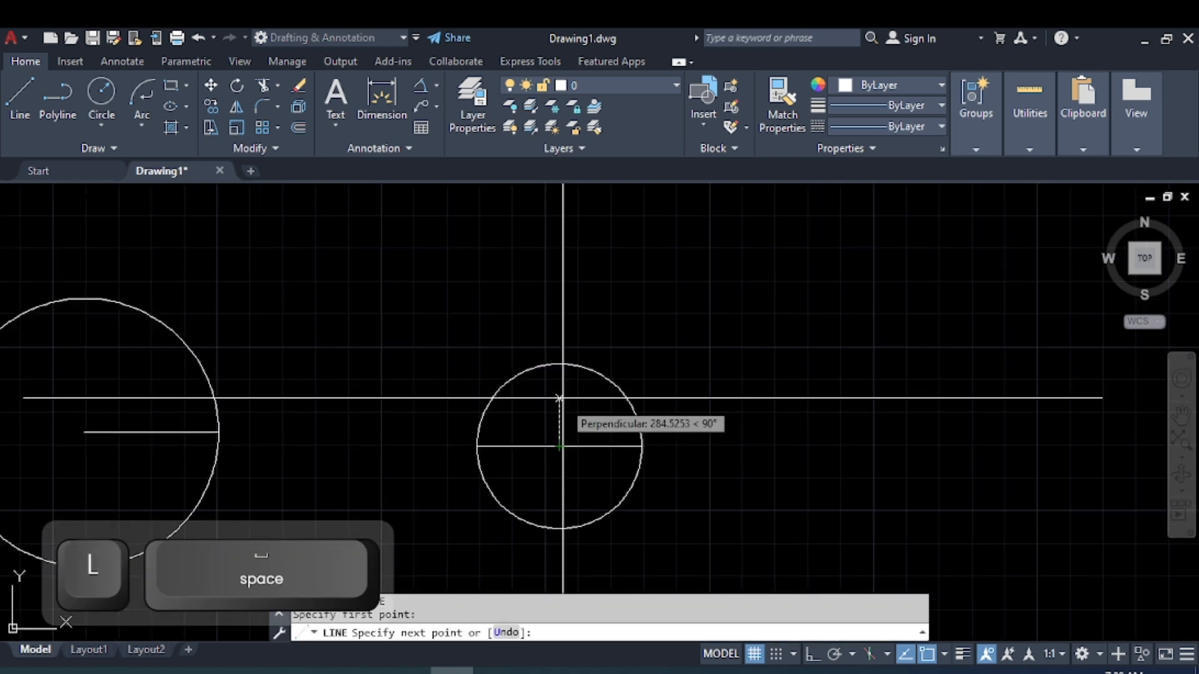
click(559, 364)
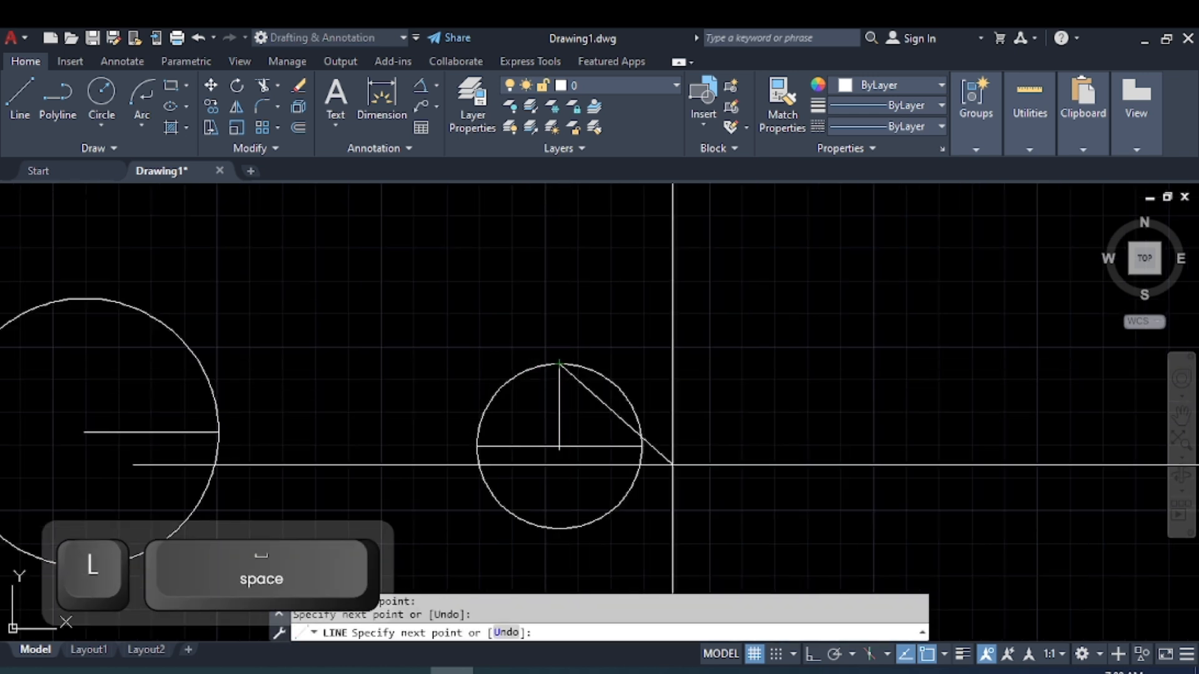
click(559, 528)
key(Escape)
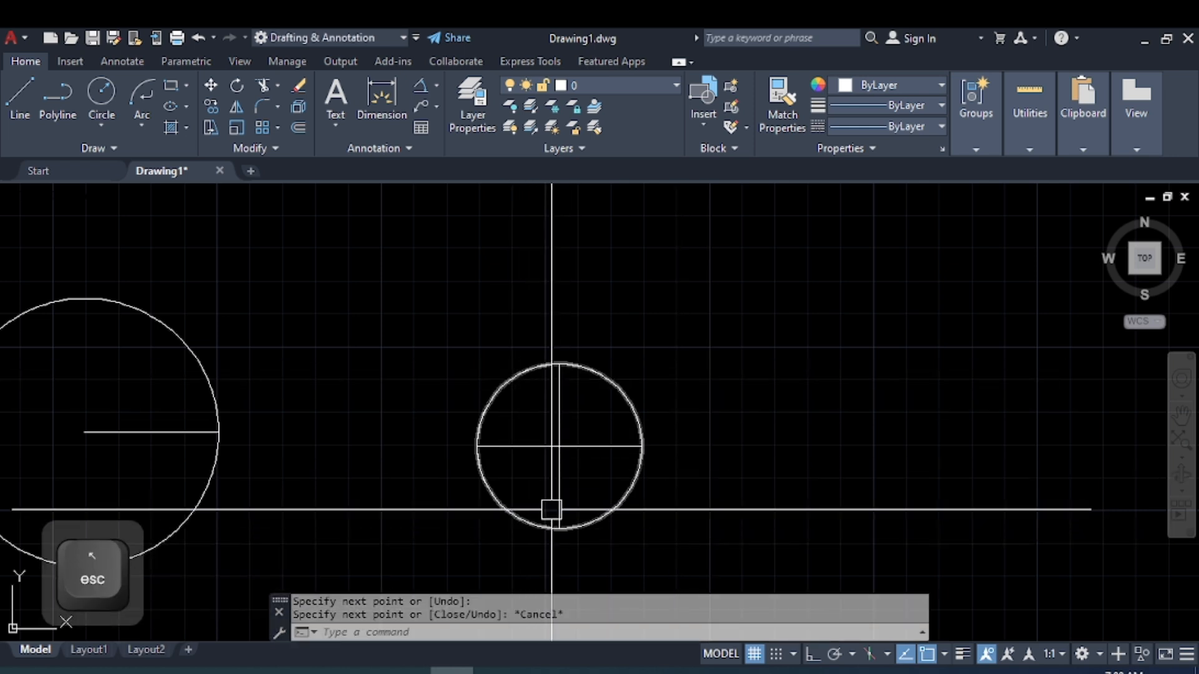
Draw a sloping line from the upper left of the large circle down to its right, touching the circle's upper-right arc like a tangent.
scroll(430, 469, down, 4)
scroll(373, 458, up, 2)
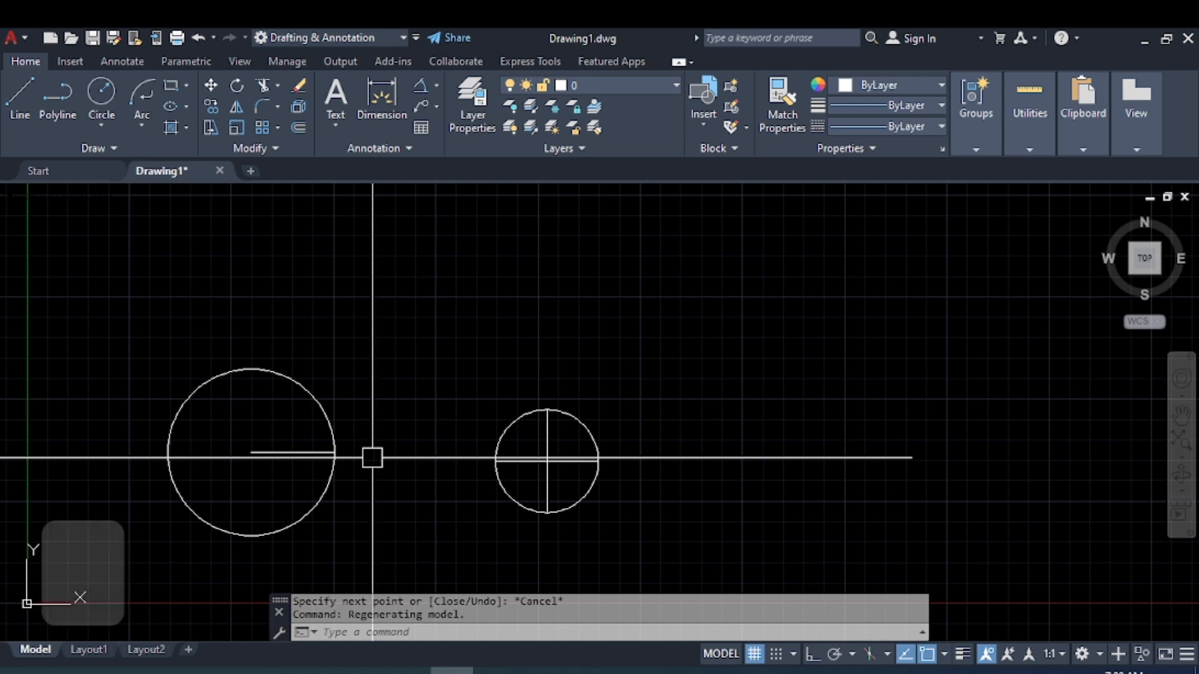
text(L)
key(space)
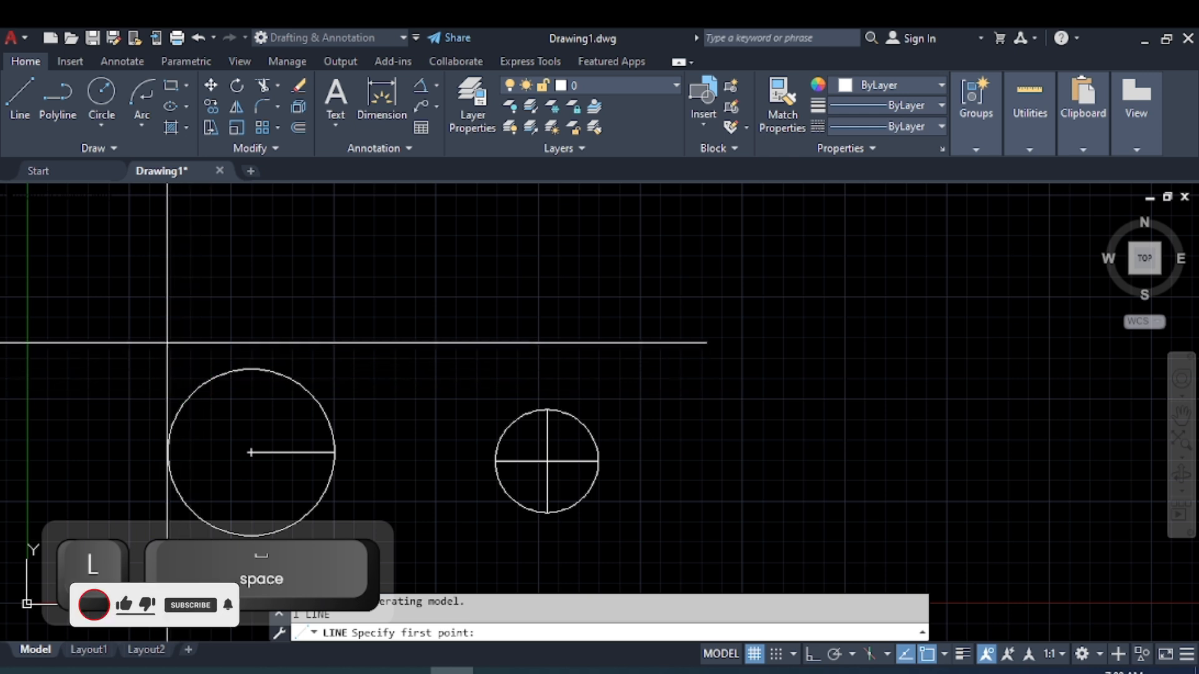
click(157, 329)
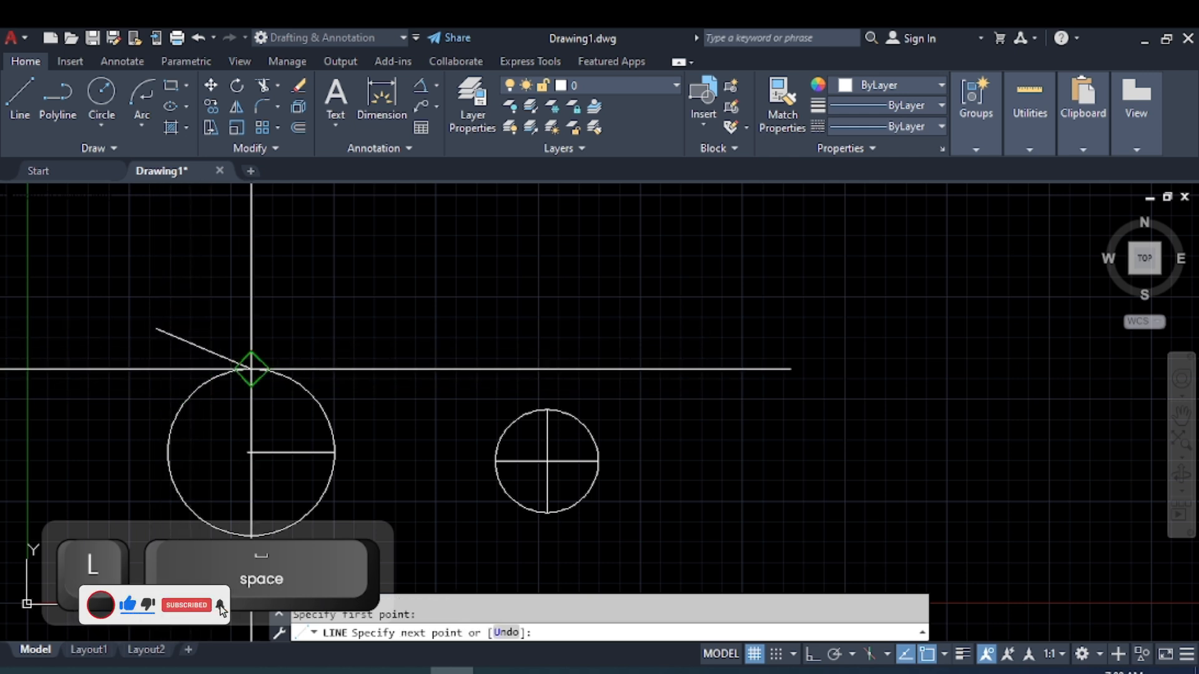
click(382, 411)
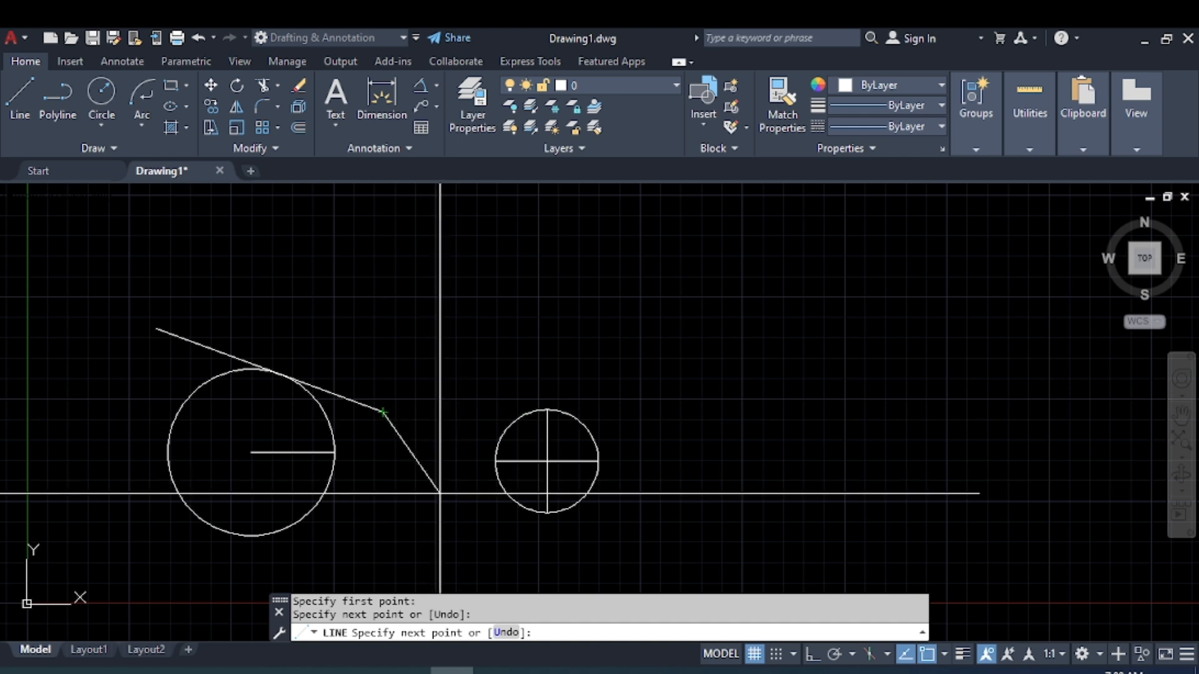
key(Escape)
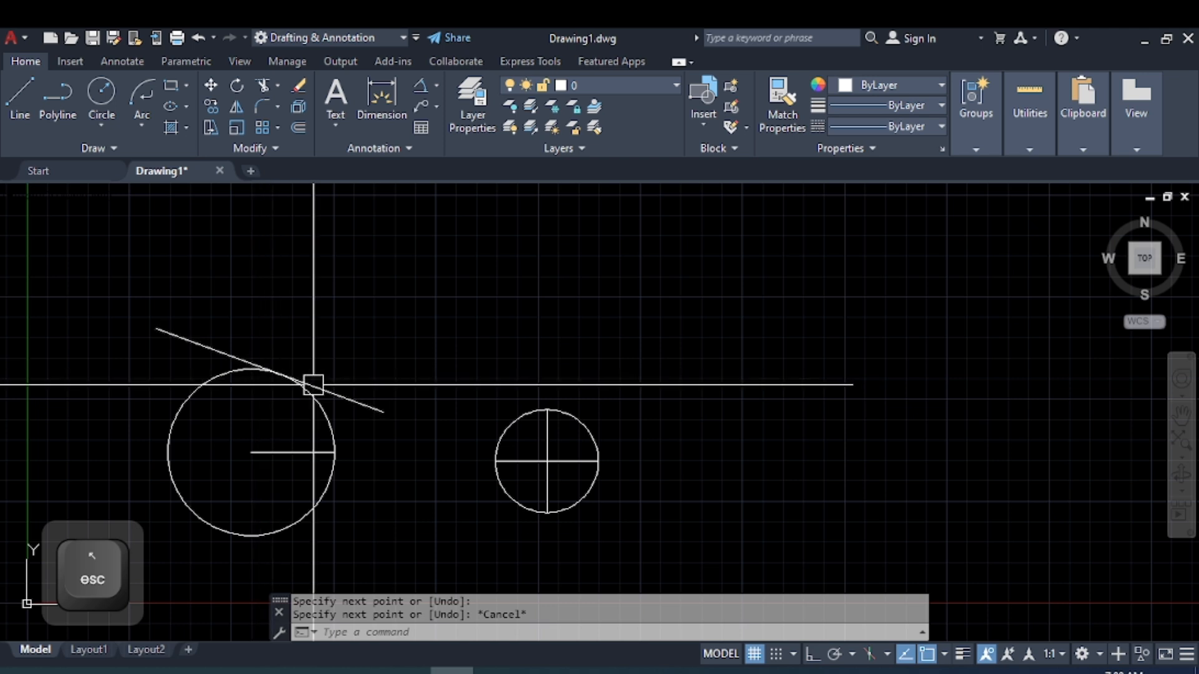
scroll(310, 422, down, 2)
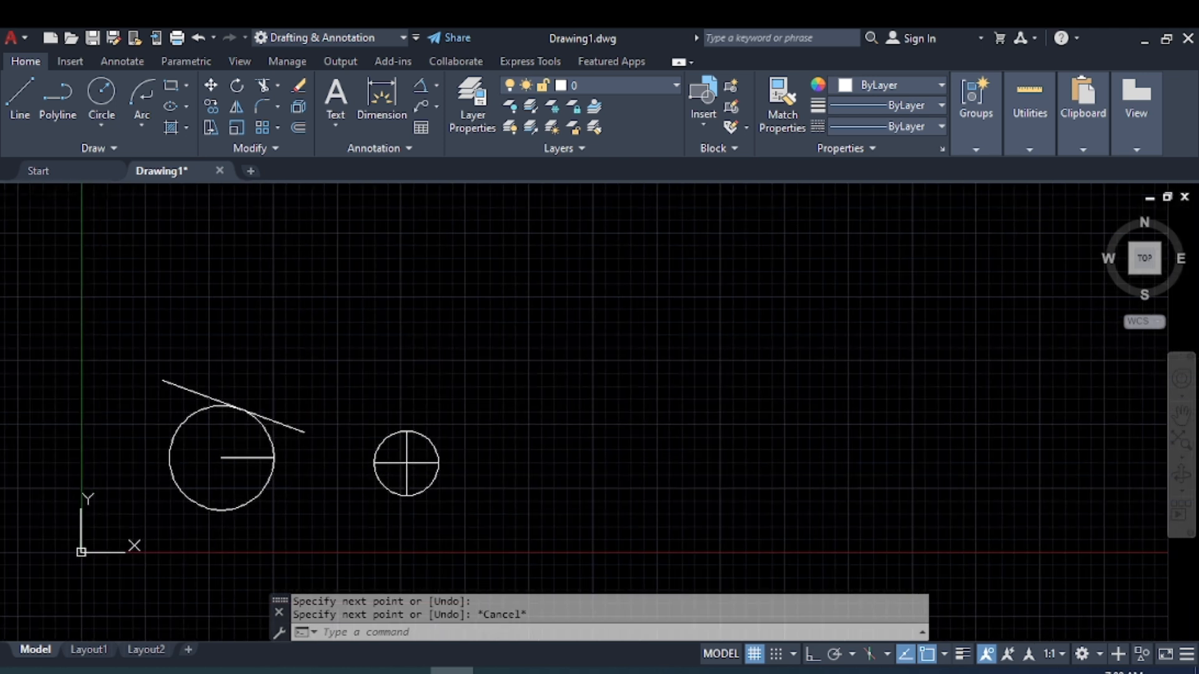
mouse_move(517, 487)
middle_down()
mouse_move(369, 487)
mouse_move(324, 470)
mouse_move(513, 460)
middle_up()
scroll(329, 467, up, 2)
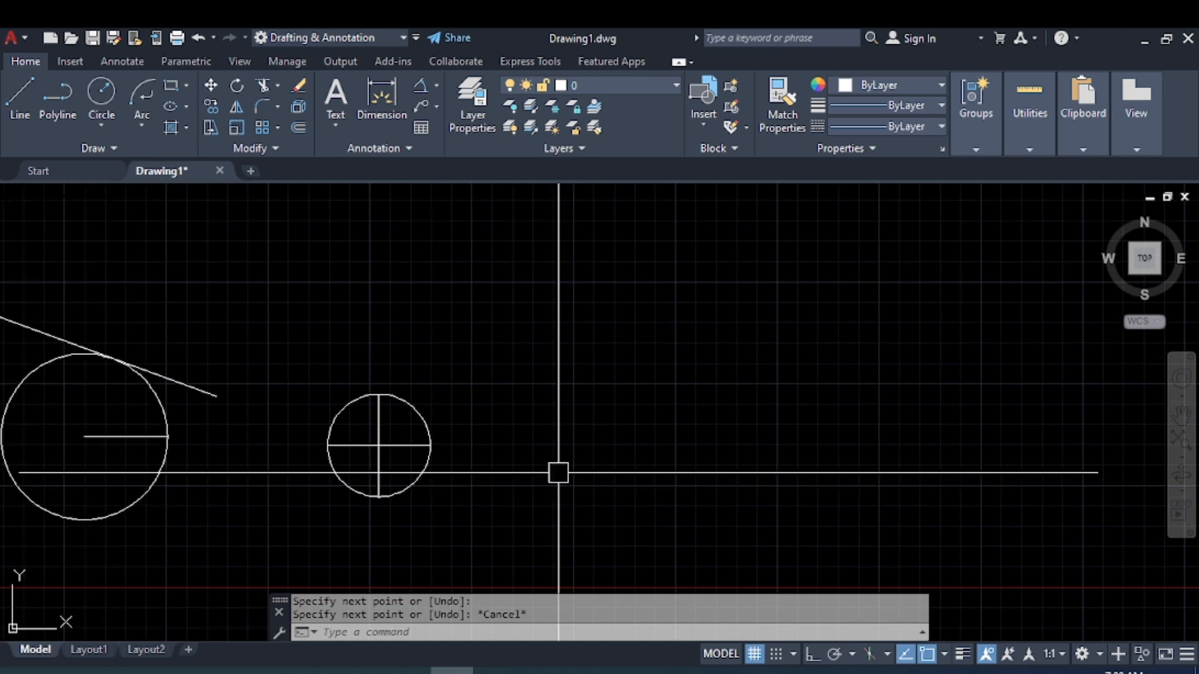
Draw a circle with a radius of 40 in the empty area to the right of the circle with crossed diameters.
text(c)
key(space)
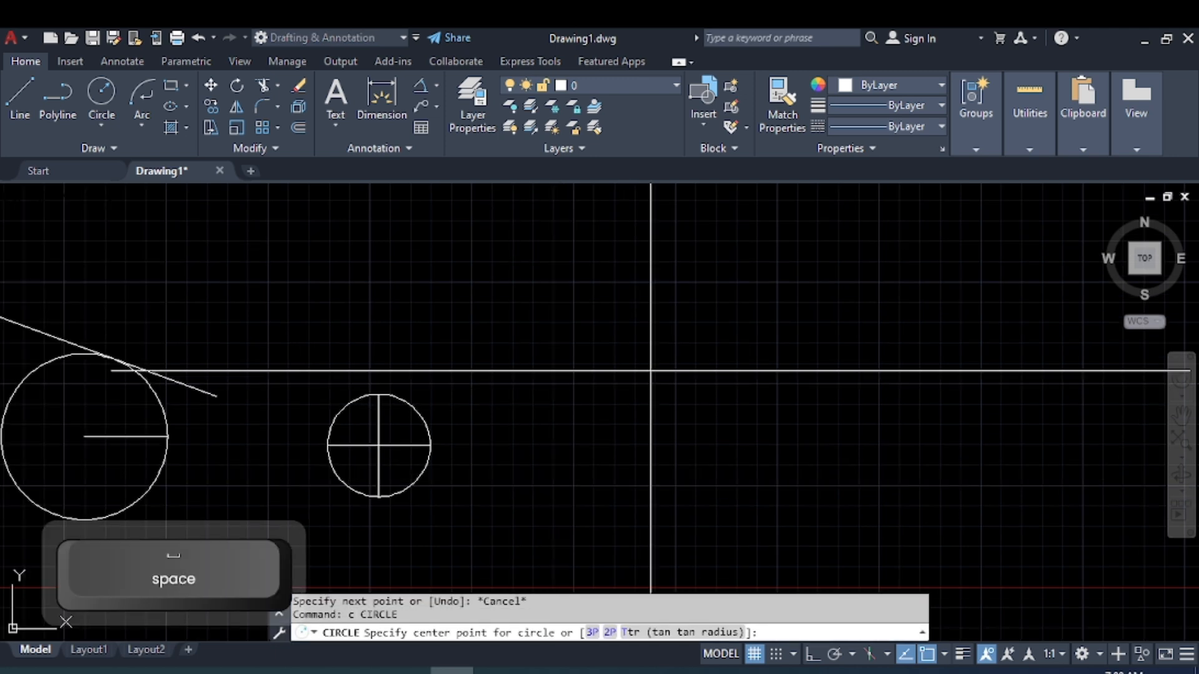
click(654, 382)
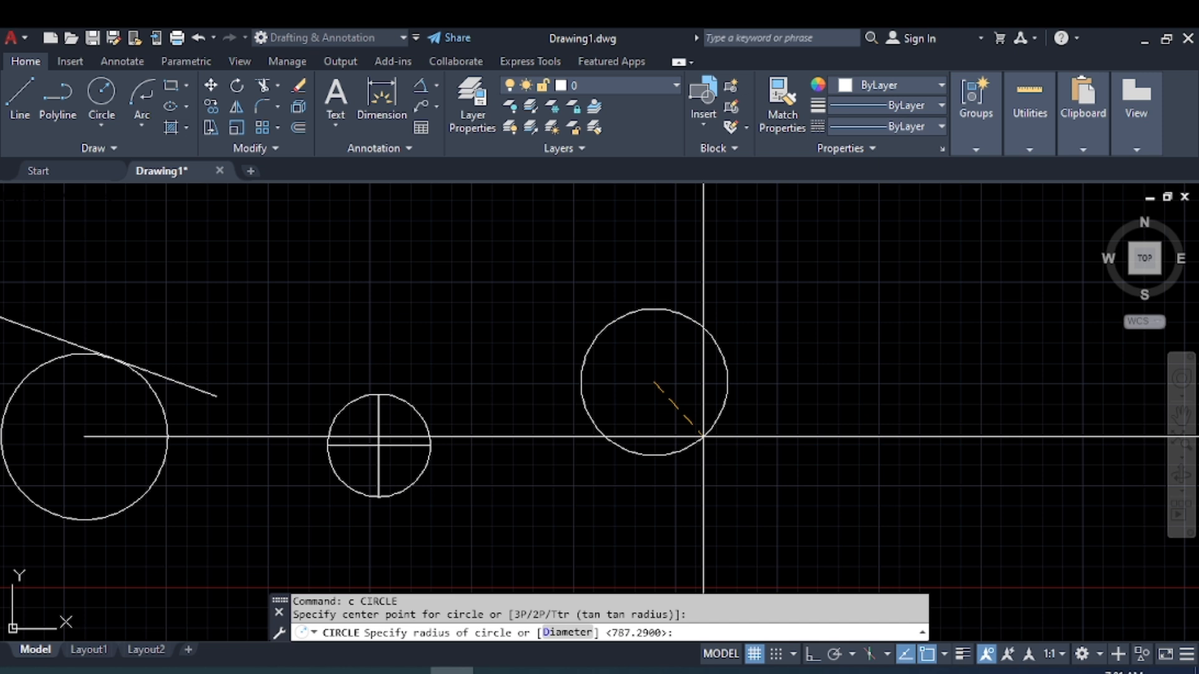
text(40)
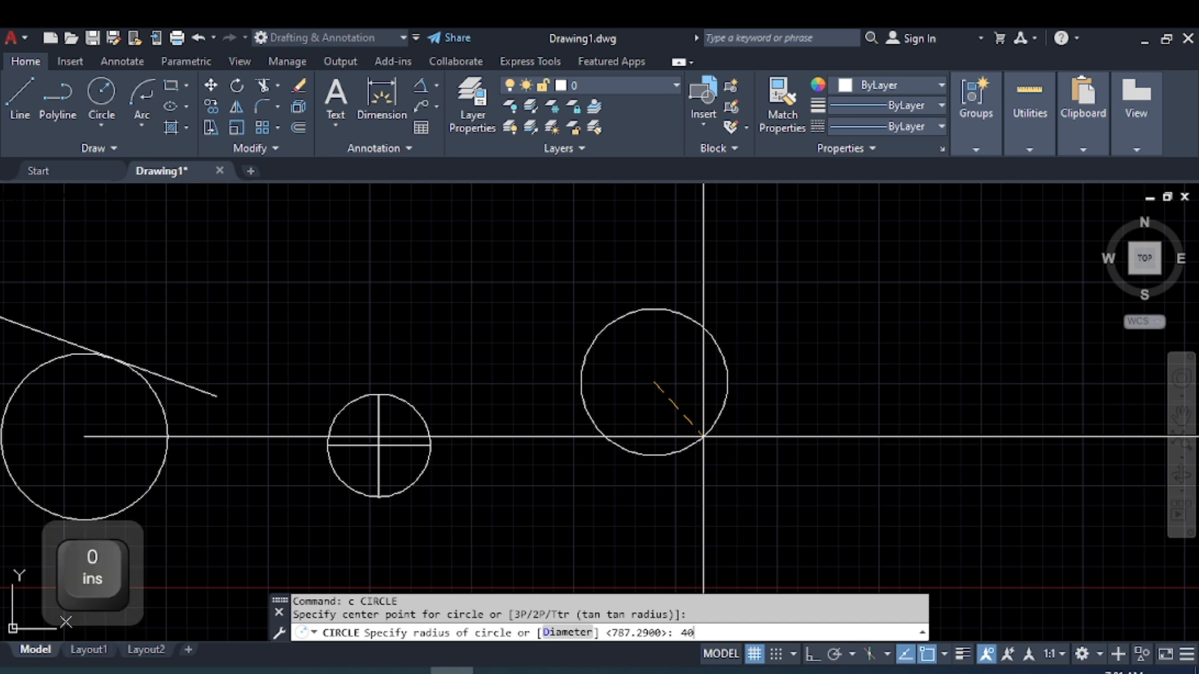
key(Return)
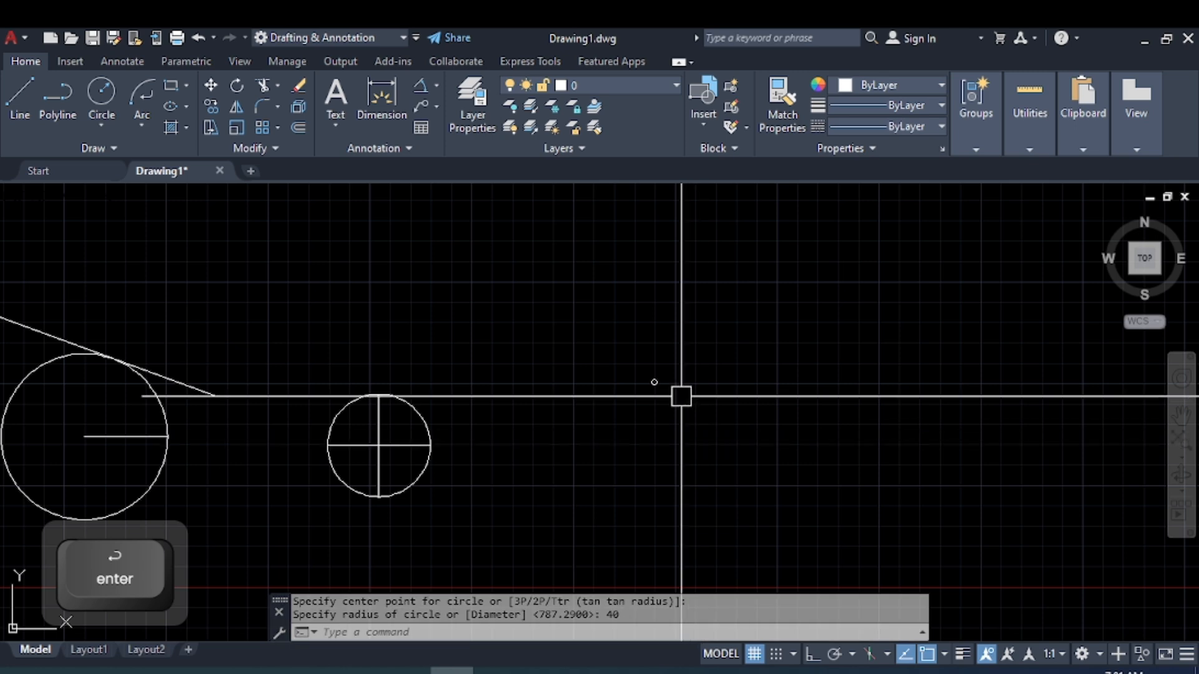
Draw a horizontal radius line in the new circle from its centre to its right quadrant point.
scroll(683, 396, up, 10)
middle_drag(492, 459, 311, 474)
scroll(343, 418, up, 4)
scroll(342, 418, down, 2)
scroll(361, 408, up, 3)
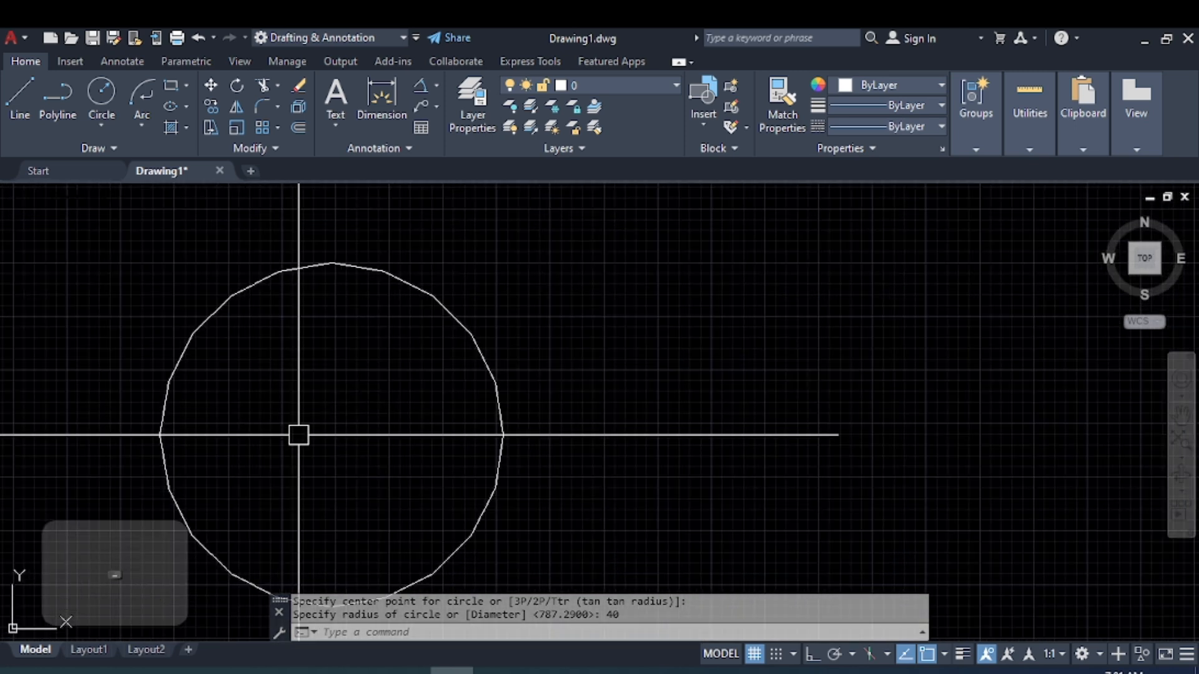
key(l)
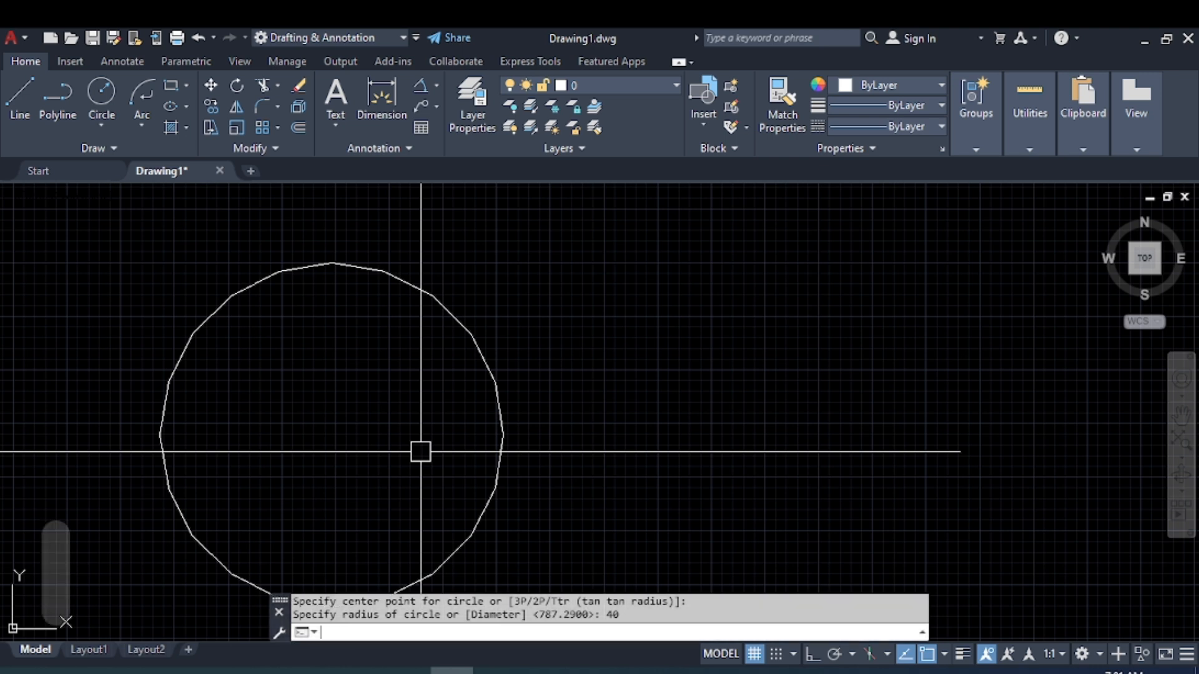
key(space)
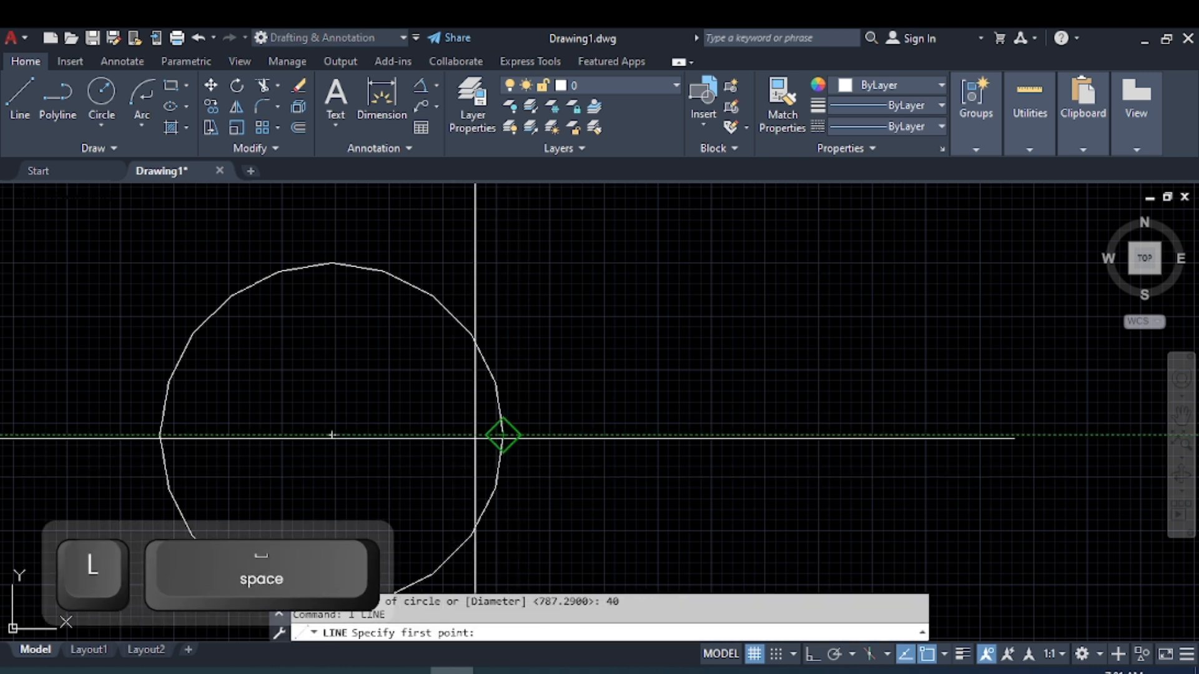
click(332, 436)
click(505, 436)
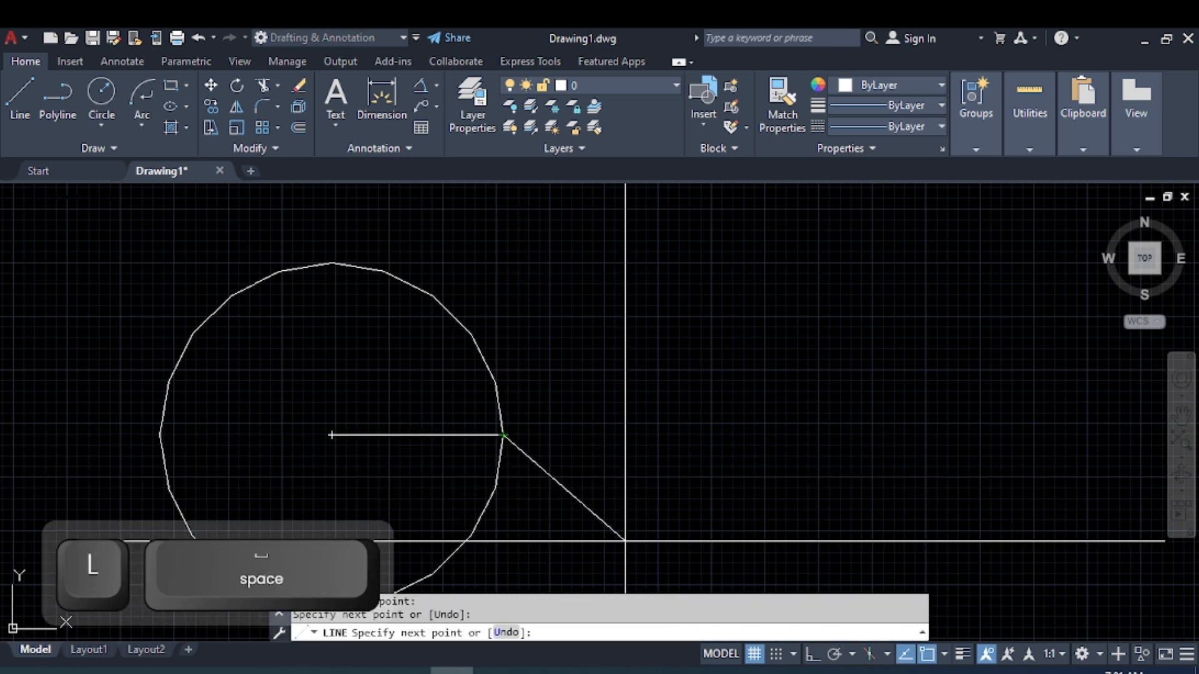
key(Escape)
Add an aligned dimension to the circle's horizontal radius line, placed just above the line.
text(a)
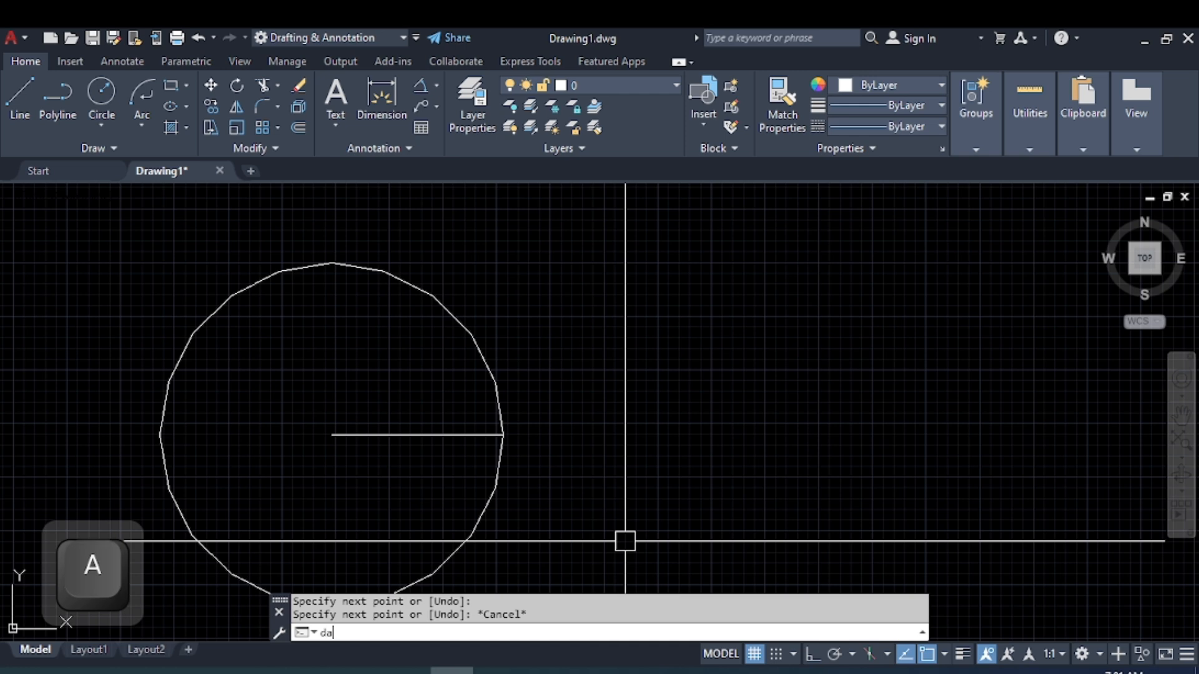
text(l)
key(space)
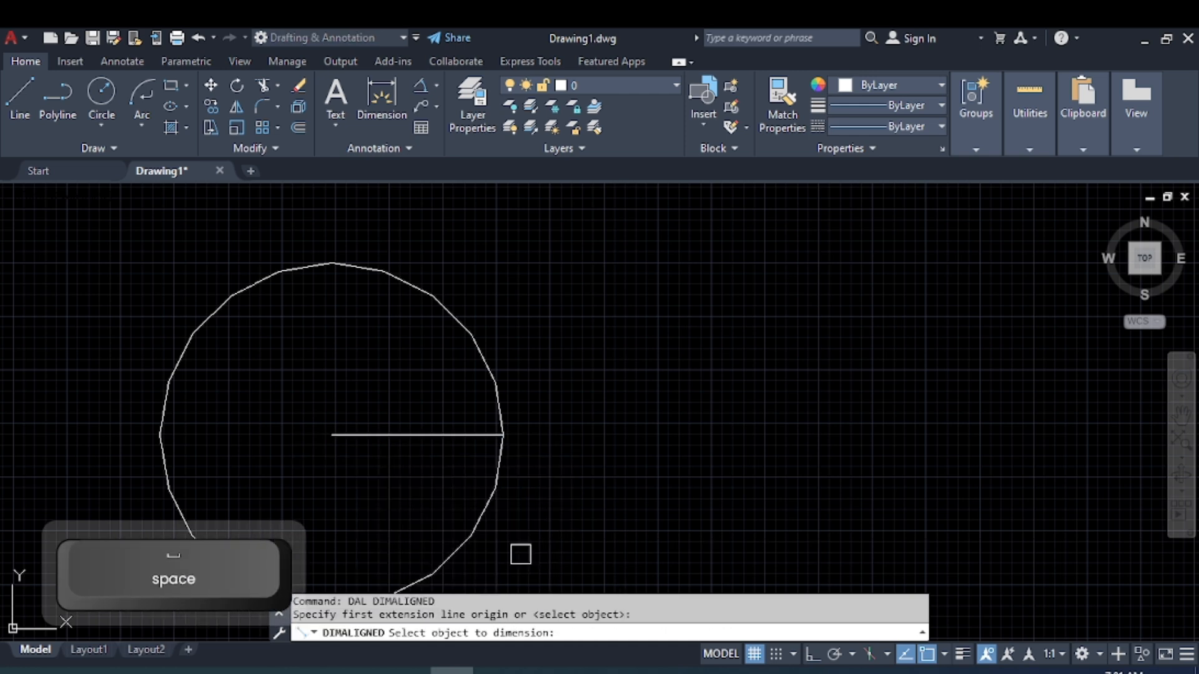
click(410, 435)
click(415, 407)
scroll(414, 406, up, 5)
scroll(416, 387, up, 3)
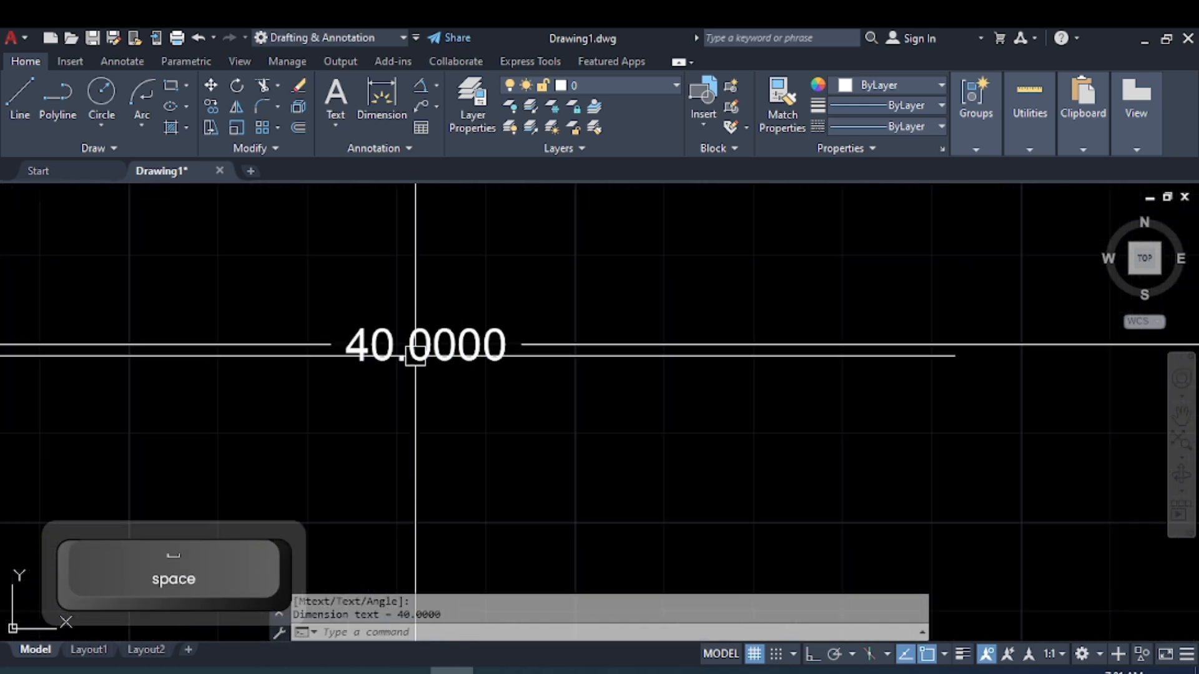
Draw a circle with a diameter of 40 to the right of the dimensioned circle, using the Diameter option.
scroll(363, 412, down, 5)
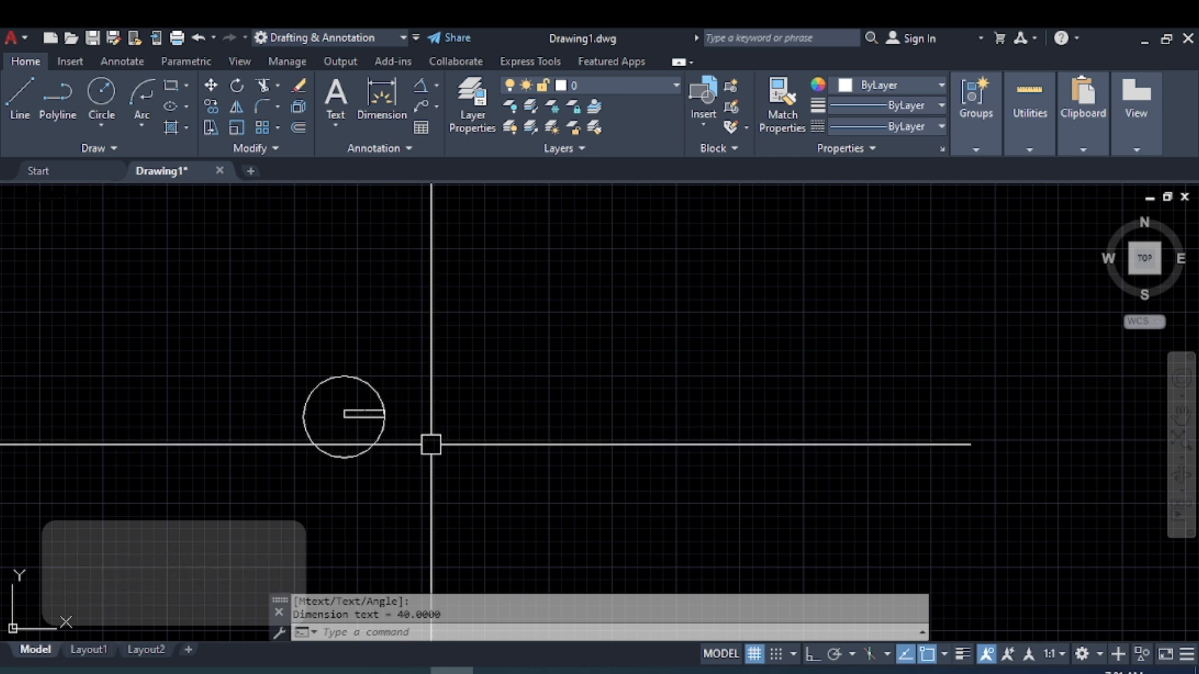
middle_drag(432, 444, 329, 444)
text(c)
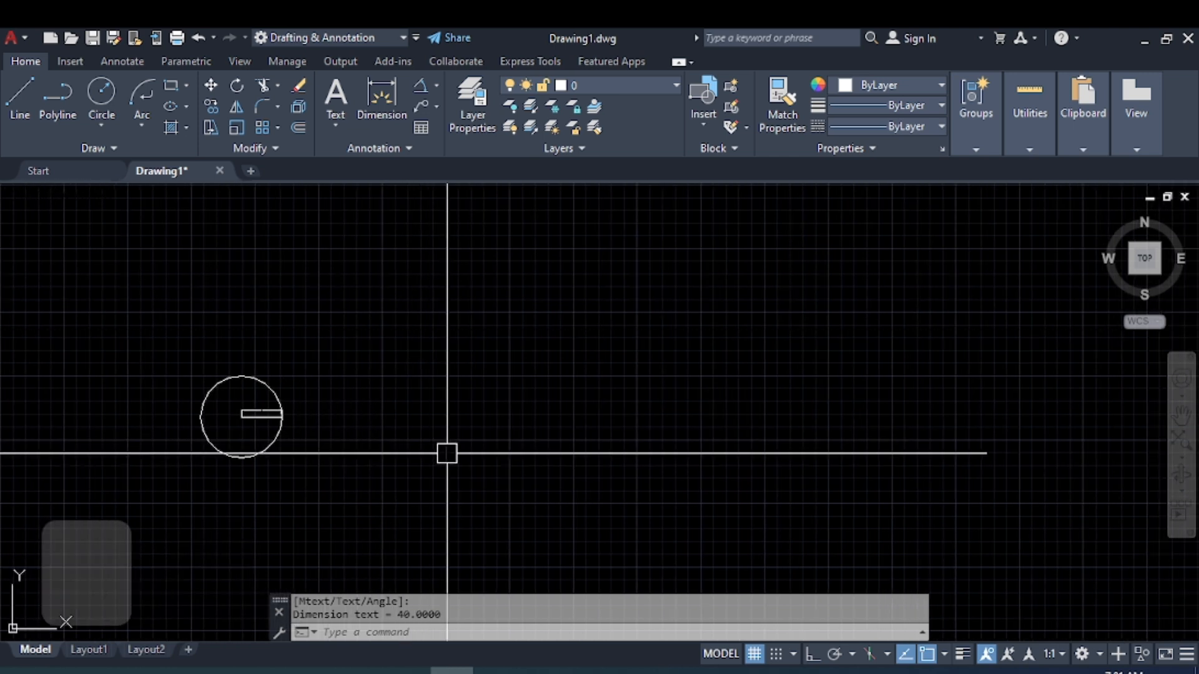
key(space)
click(504, 383)
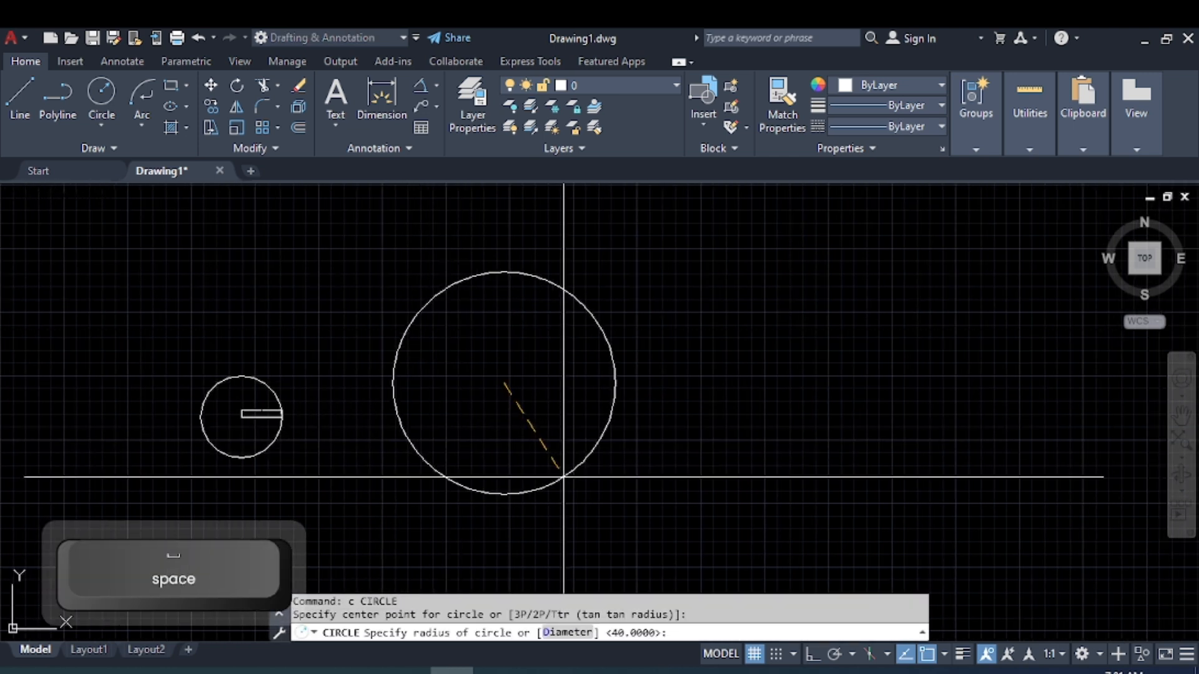
text(d)
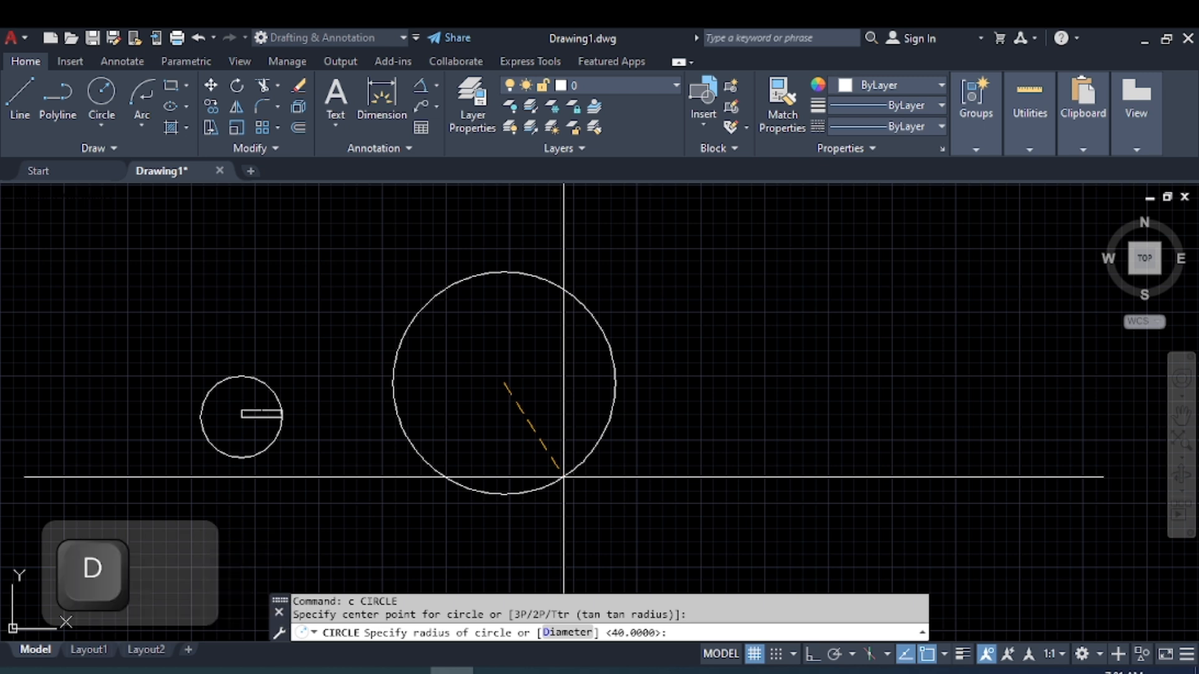
key(space)
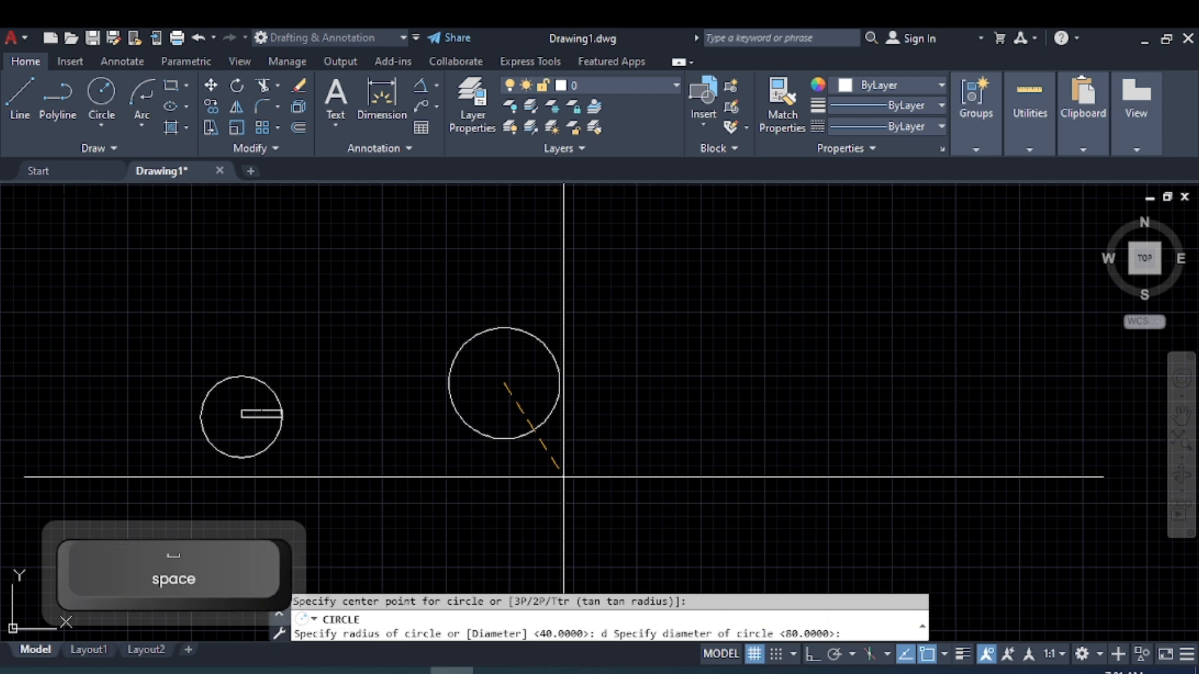
text(4)
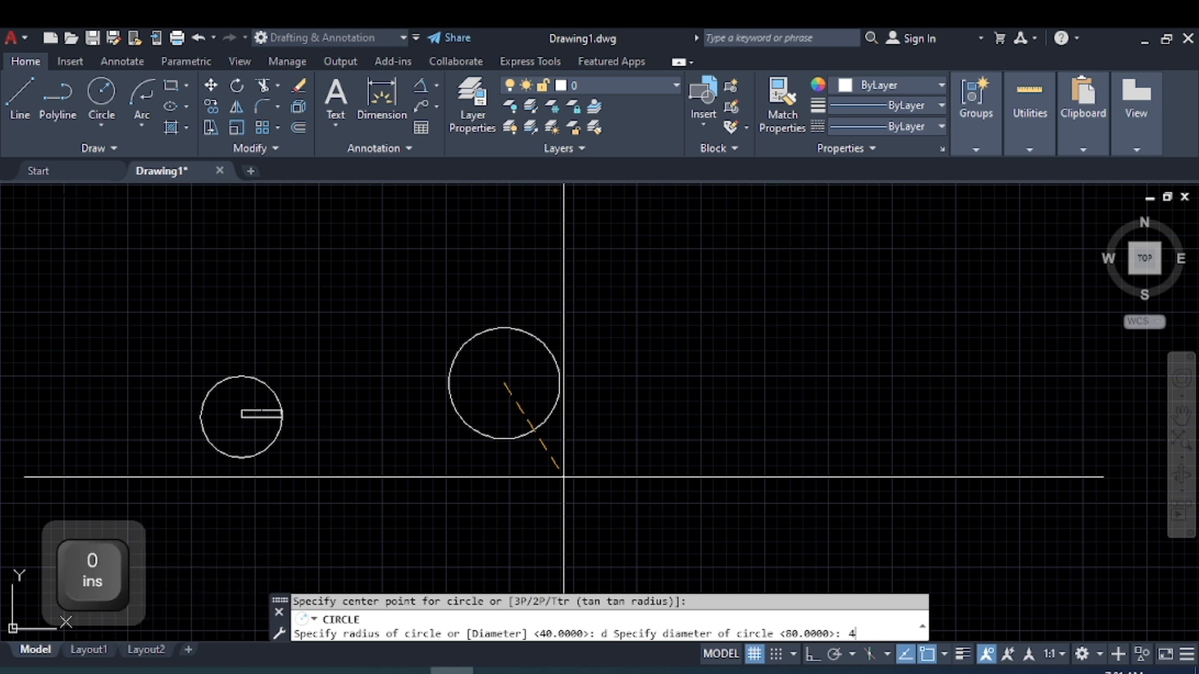
text(0)
key(Return)
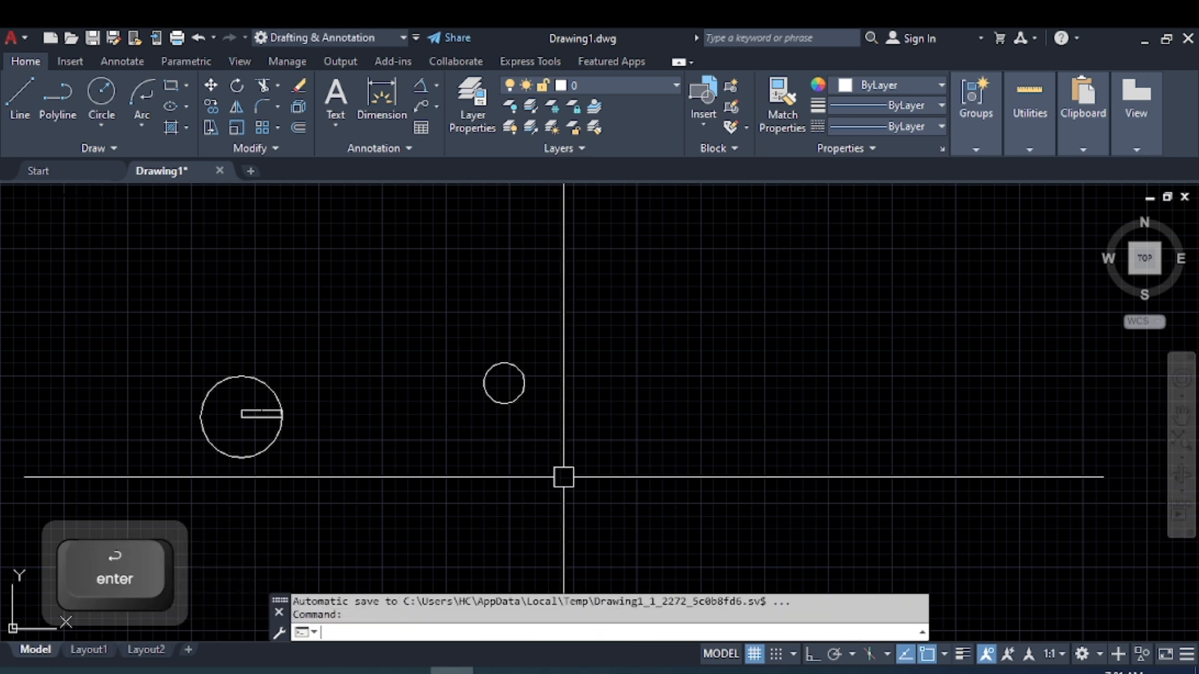
Compare the size of the 40-diameter circle with that of the dimensioned 40-radius circle.
scroll(377, 450, up, 2)
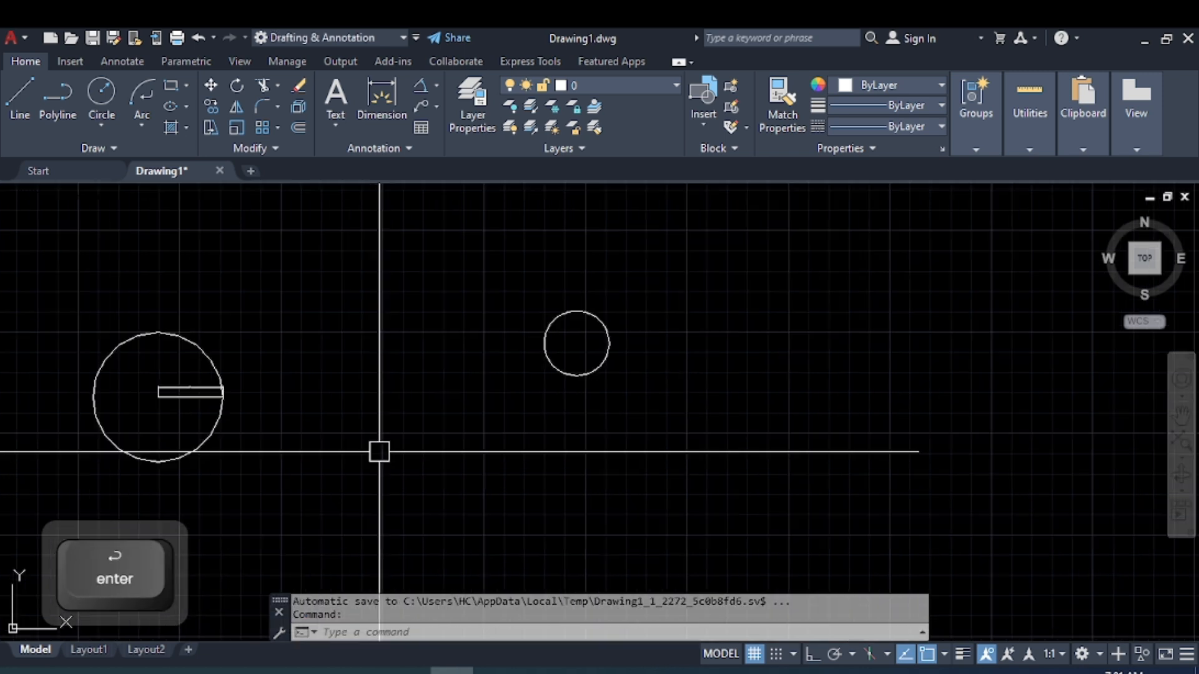
middle_drag(401, 440, 489, 412)
scroll(687, 301, up, 2)
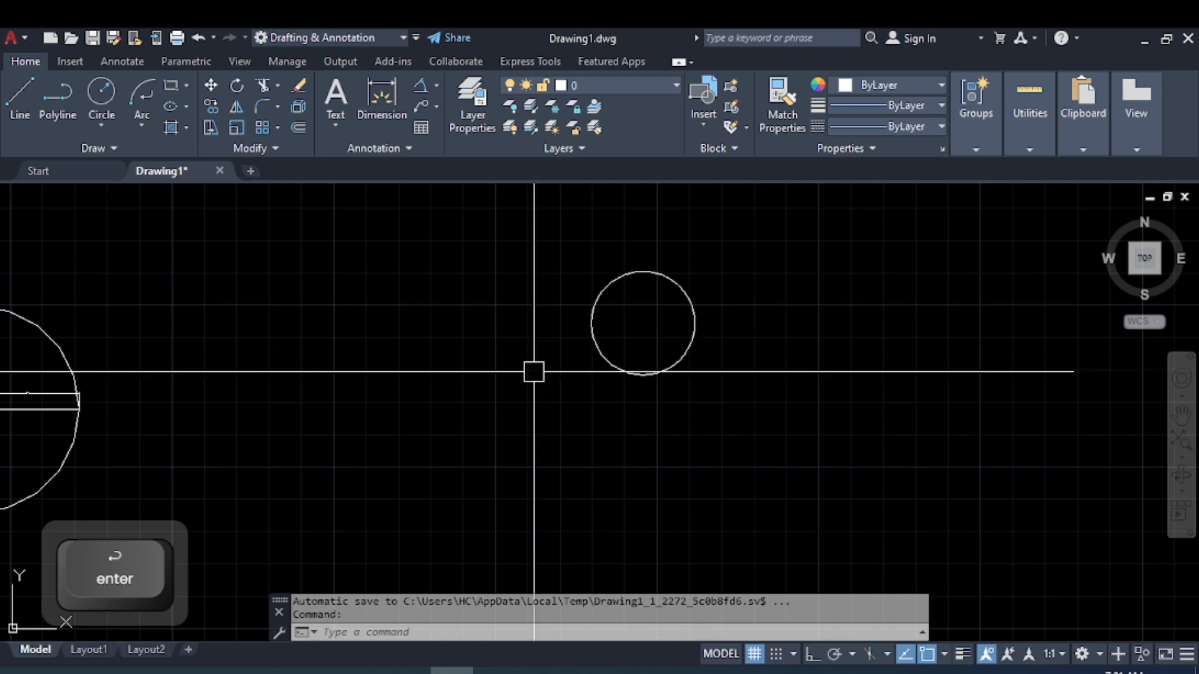
scroll(536, 374, down, 2)
middle_drag(538, 381, 559, 386)
scroll(559, 386, up, 2)
scroll(631, 406, down, 2)
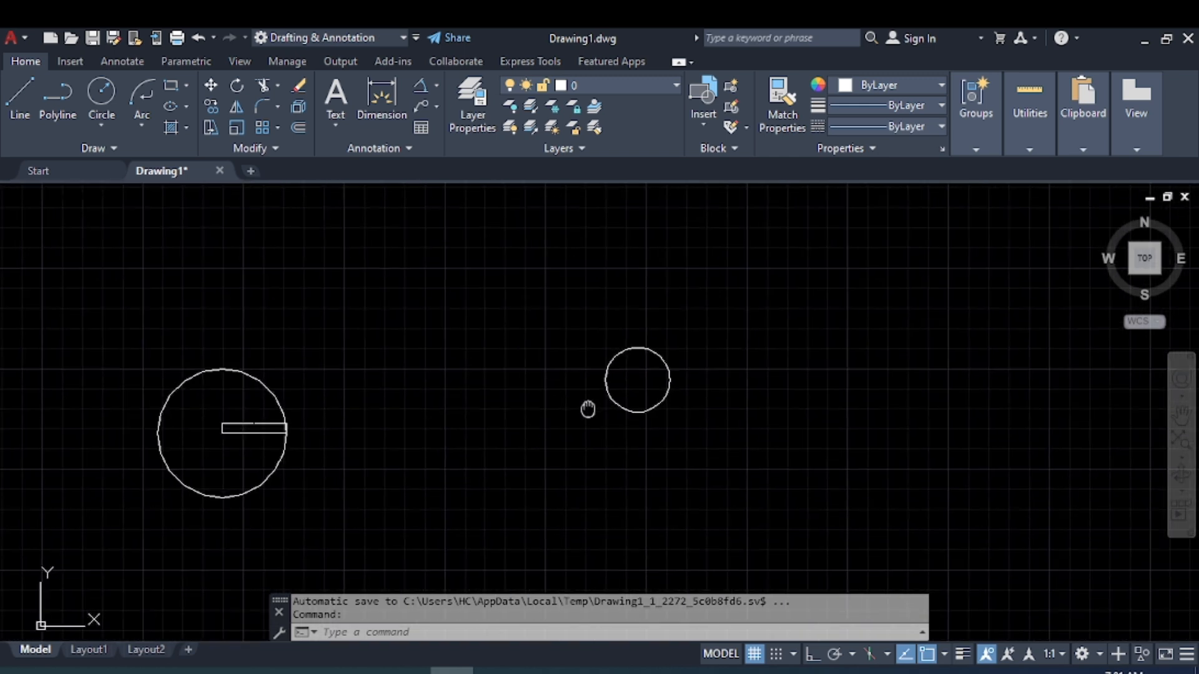
scroll(281, 440, up, 4)
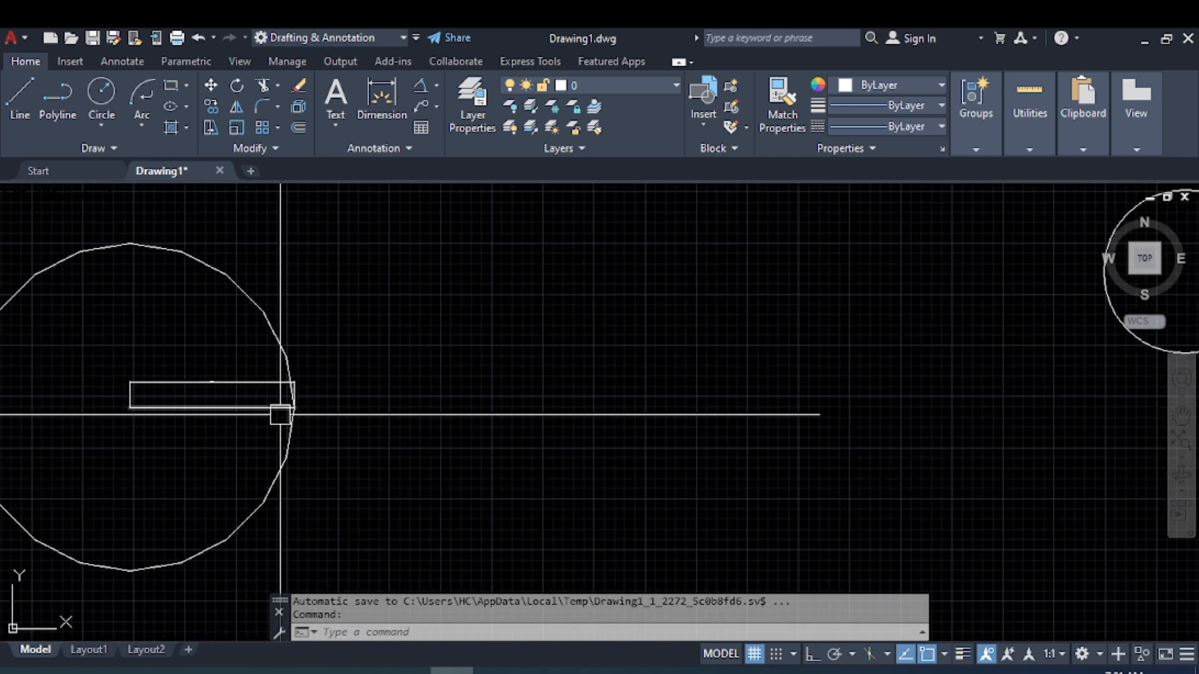
scroll(471, 462, down, 2)
Draw a horizontal diameter line across the 40-diameter circle from its left to its right quadrant point.
middle_drag(760, 423, 434, 454)
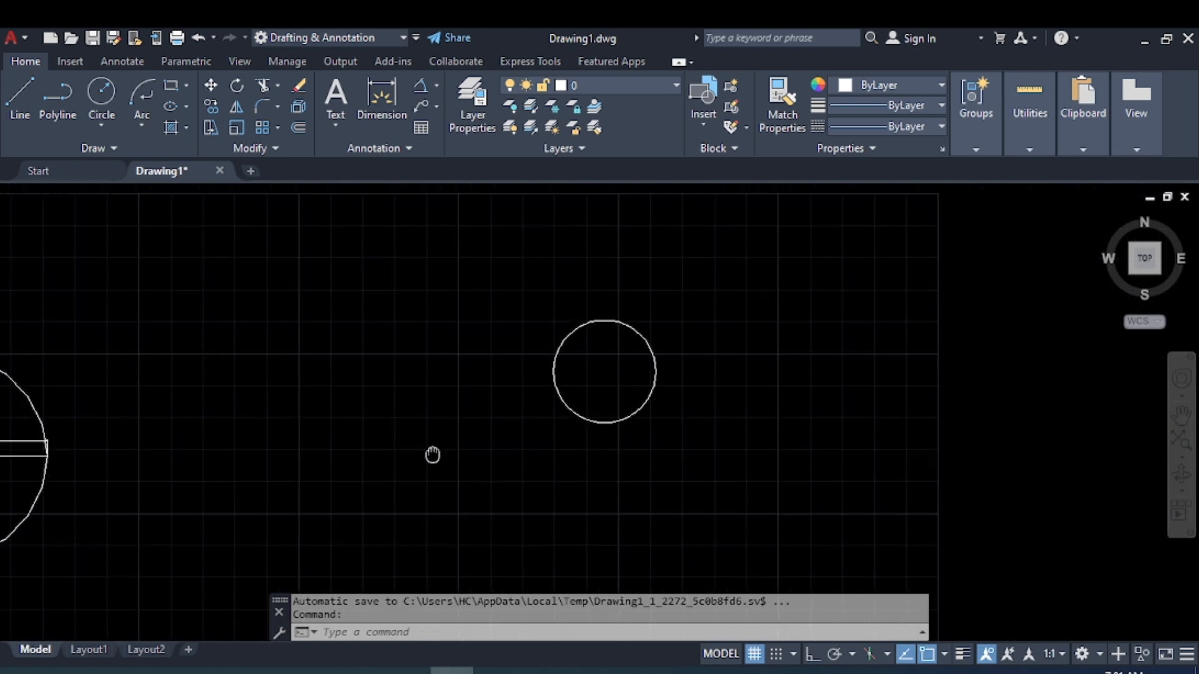
text(l)
key(space)
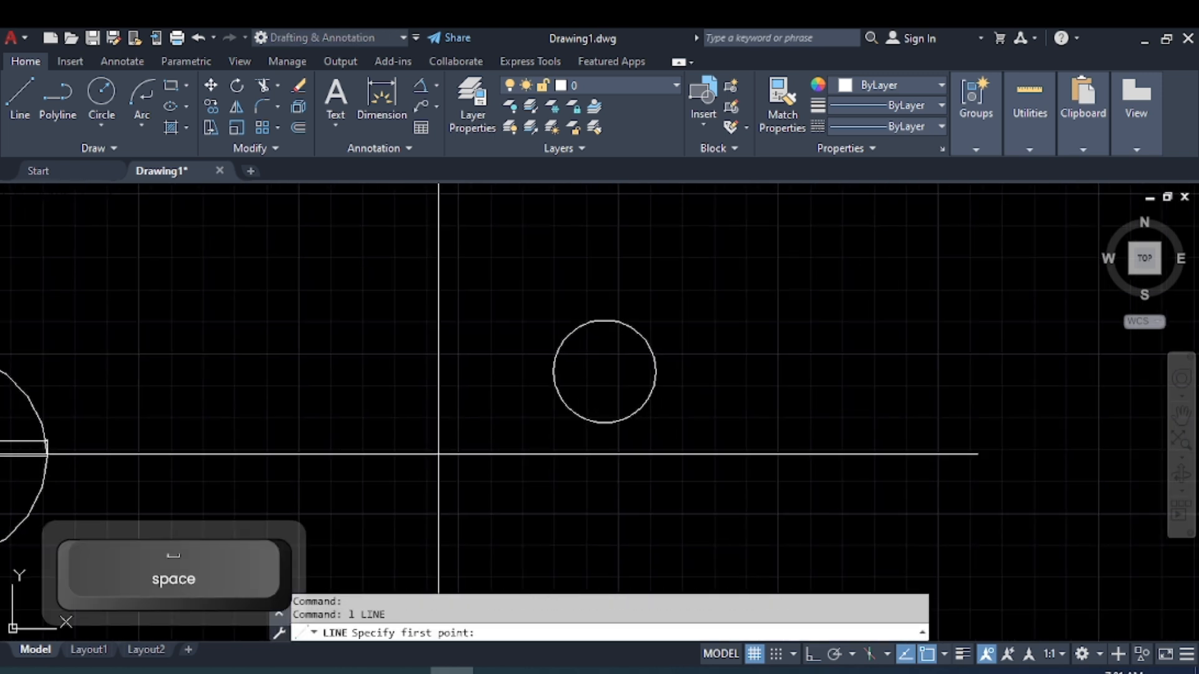
click(553, 372)
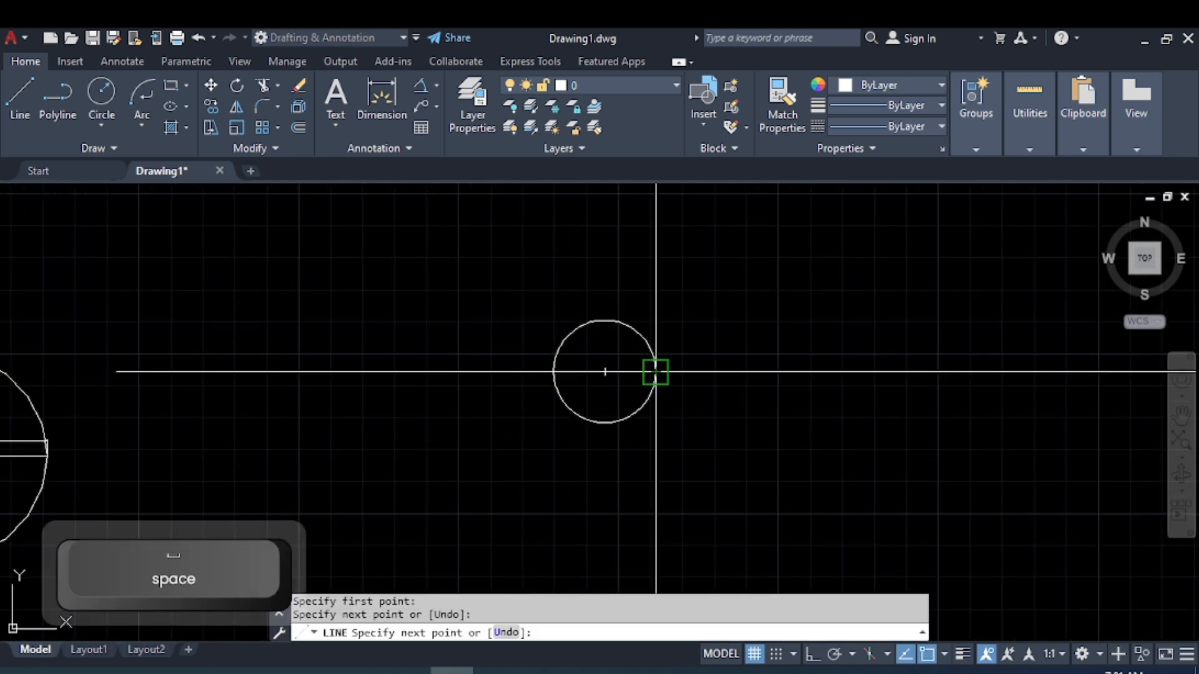
click(656, 372)
key(Escape)
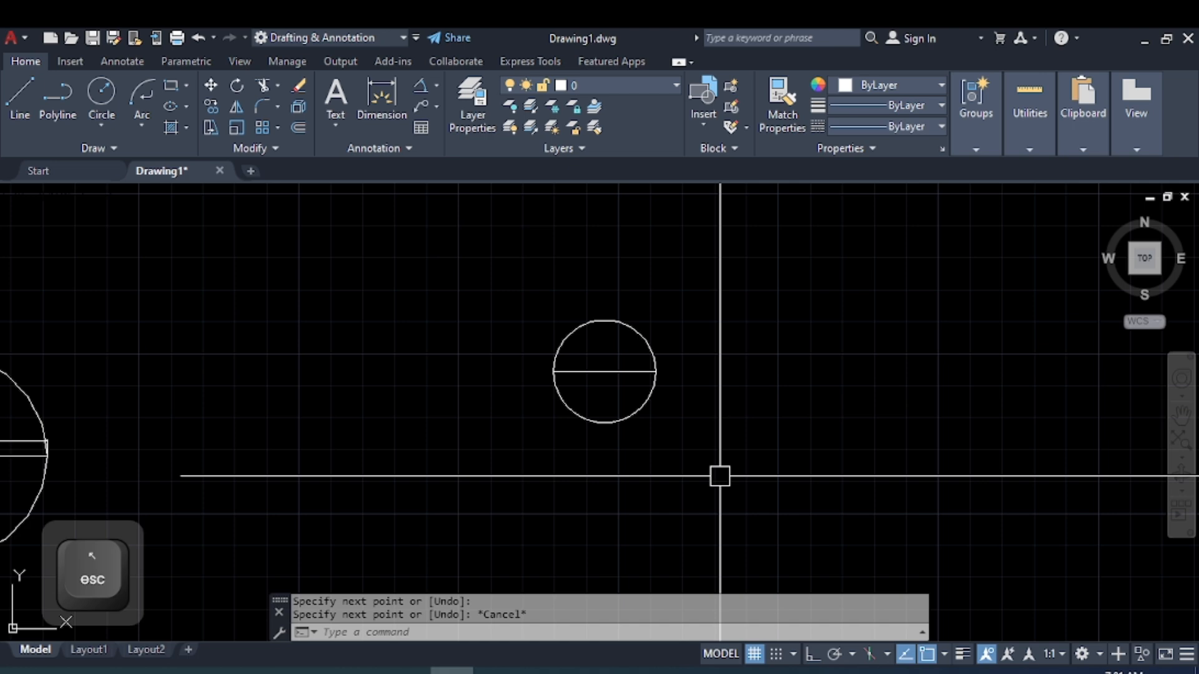
Examine the large circle's dimensioned radius line alongside the small circle's diameter line.
scroll(719, 476, down, 5)
scroll(668, 516, up, 2)
middle_drag(669, 517, 628, 415)
scroll(546, 354, up, 3)
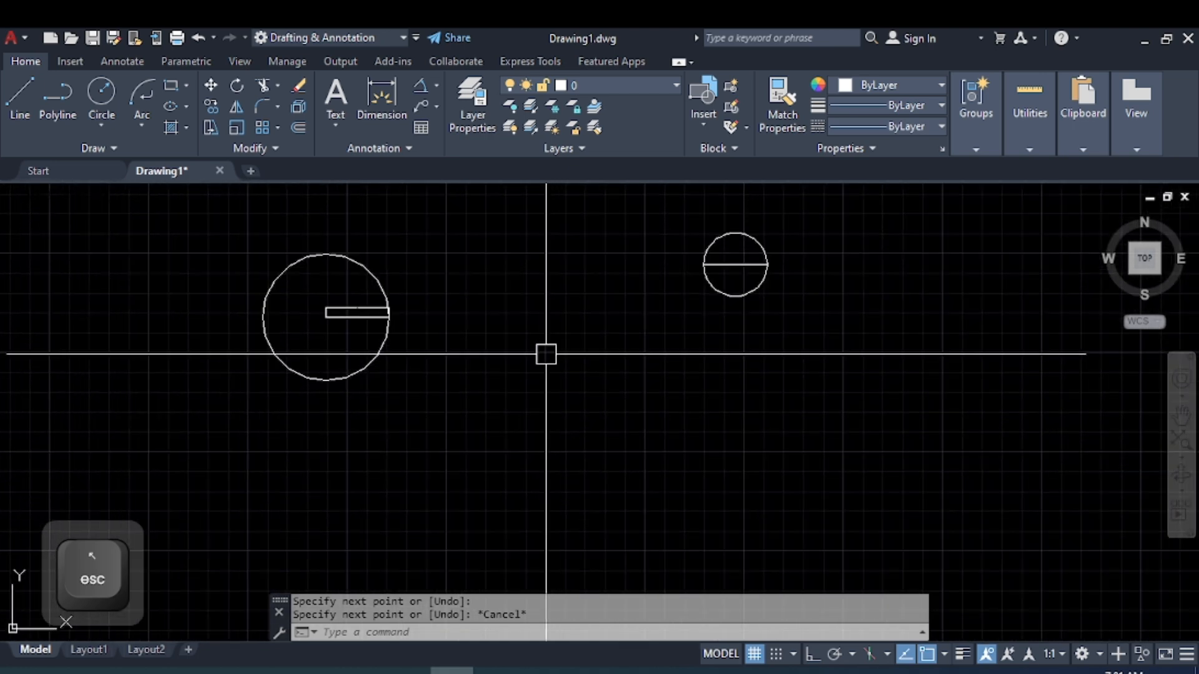
scroll(370, 306, up, 8)
scroll(394, 412, down, 4)
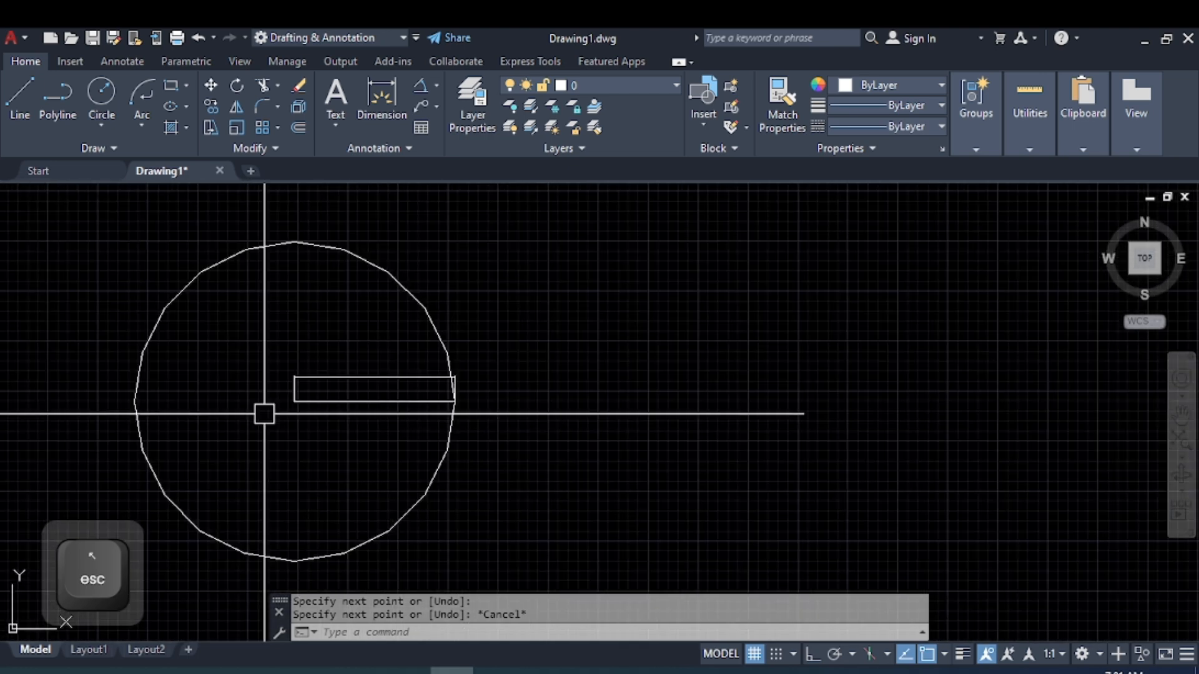
scroll(324, 538, down, 2)
middle_drag(367, 536, 271, 523)
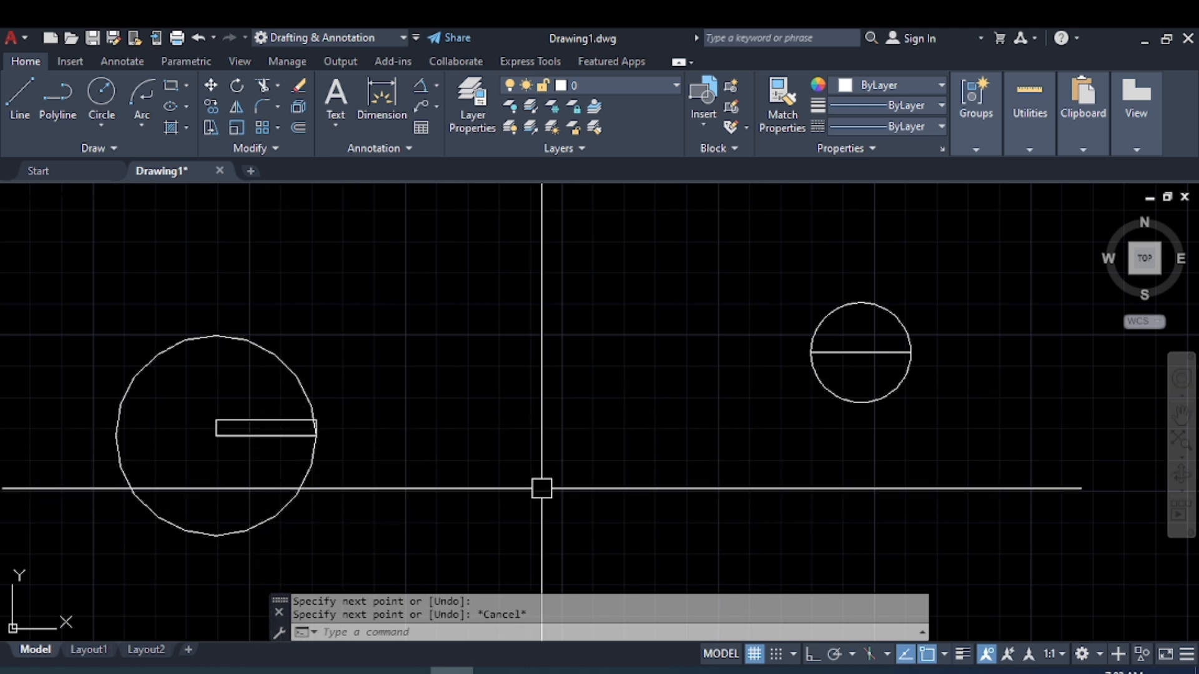
Draw a circle with a diameter of 80 between the dimensioned circle and the small circle, using the Diameter option.
text(c)
key(space)
click(542, 489)
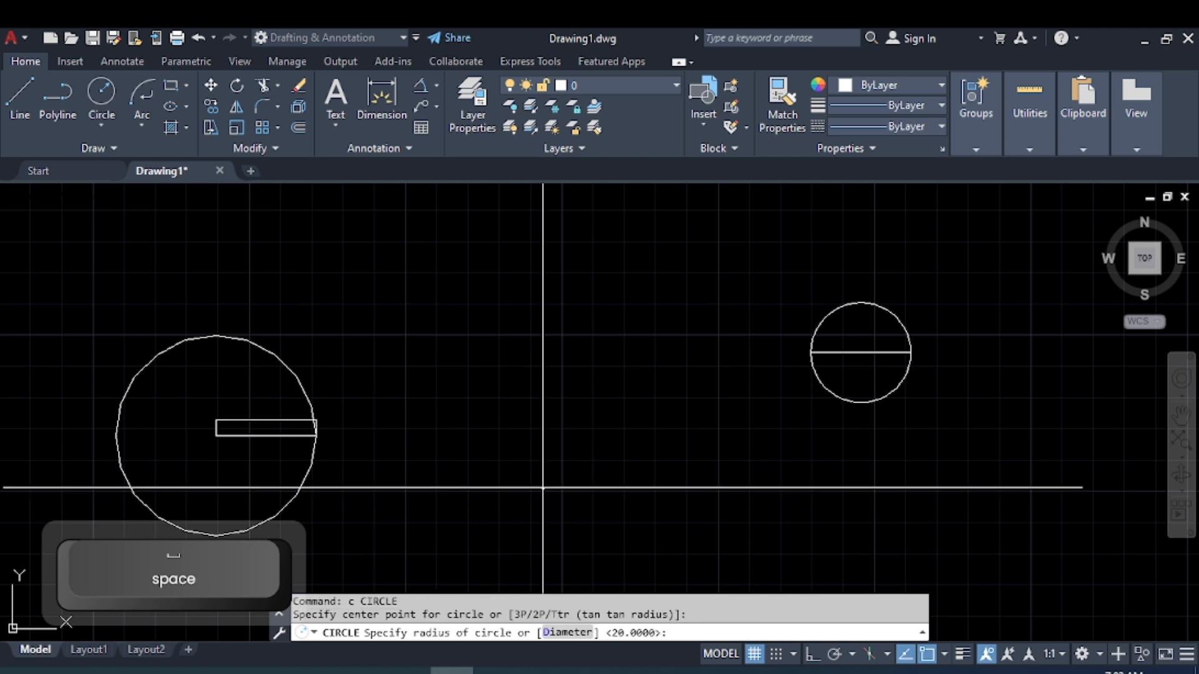
text(d)
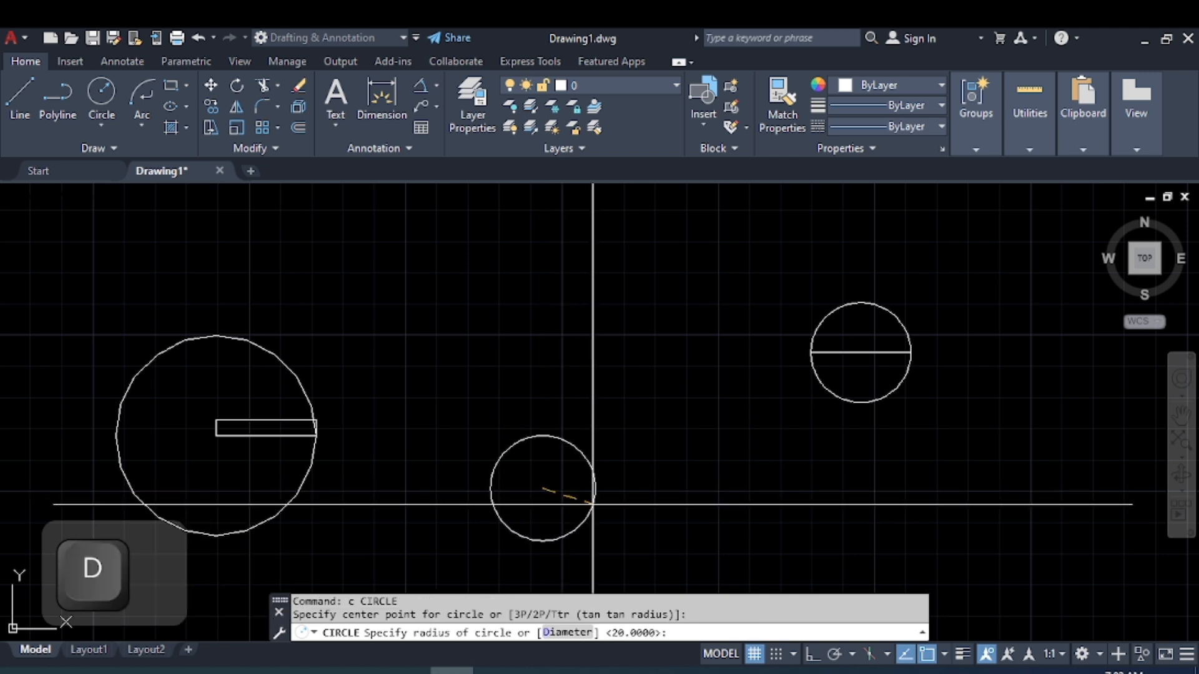
key(space)
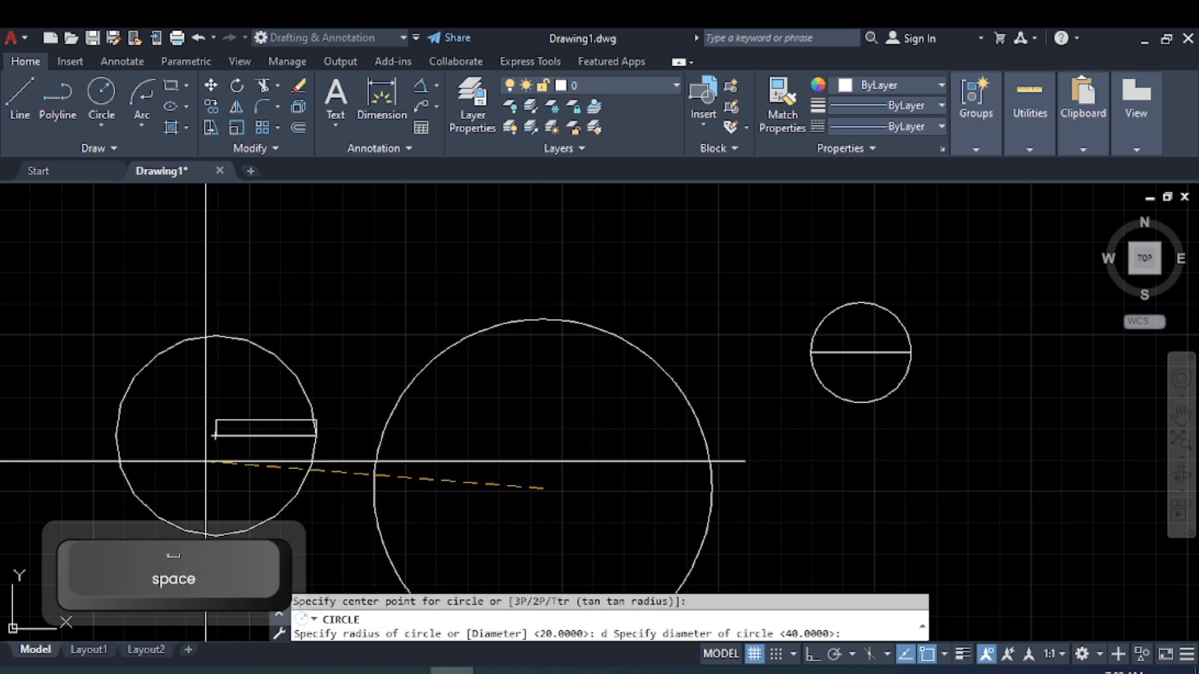
text(80)
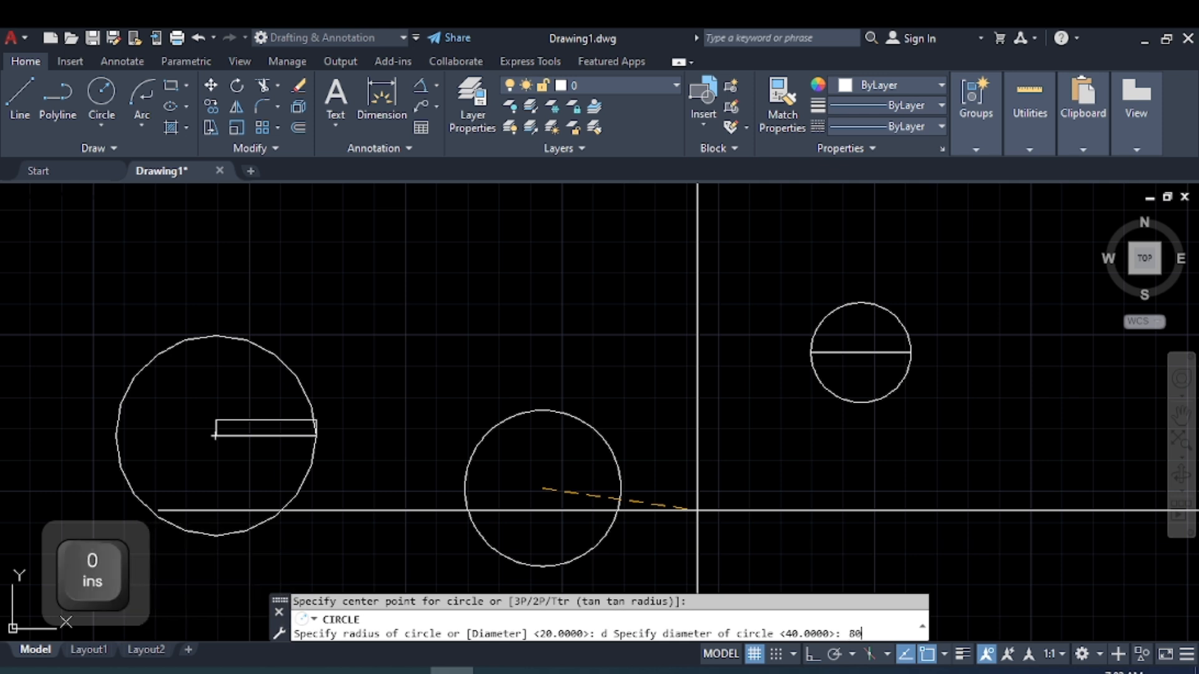
key(Return)
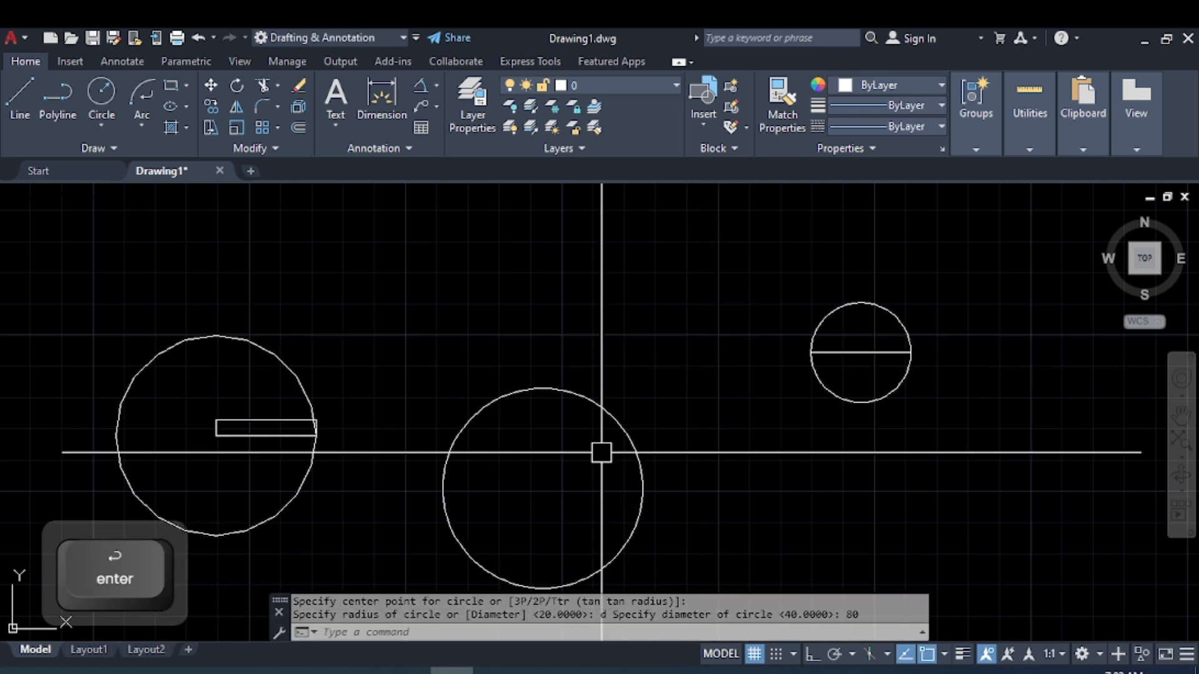
scroll(194, 445, down, 3)
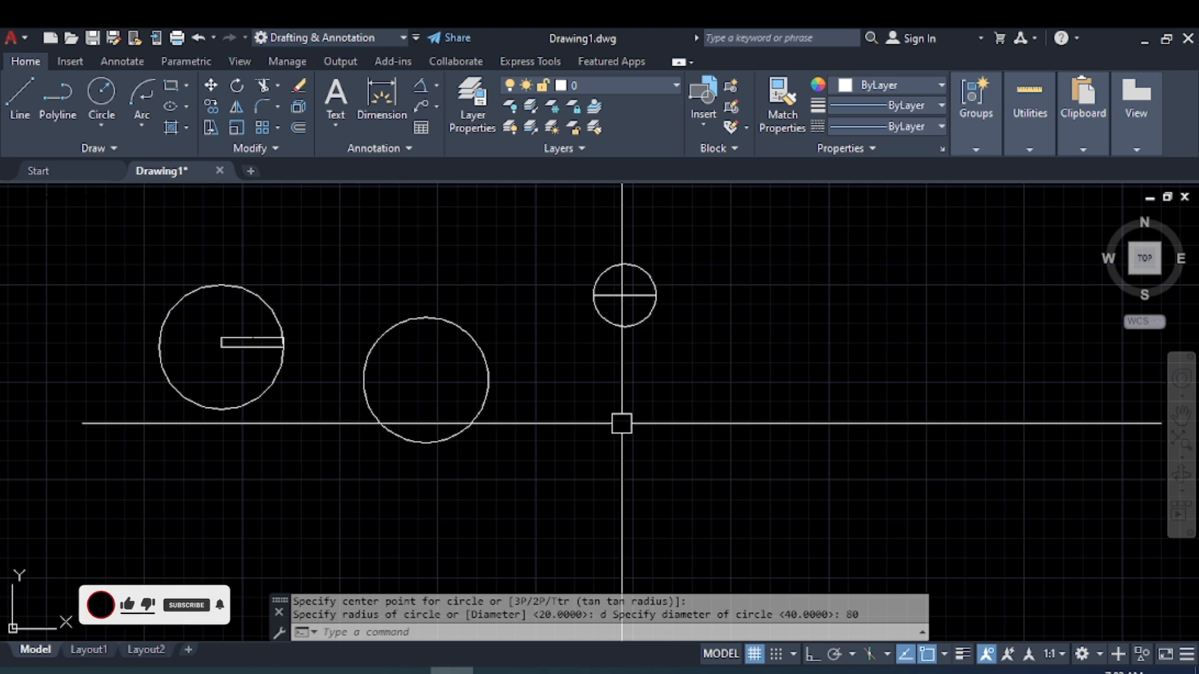
Draw a circle with a radius of 20 directly below the 40-diameter circle.
text(c)
key(space)
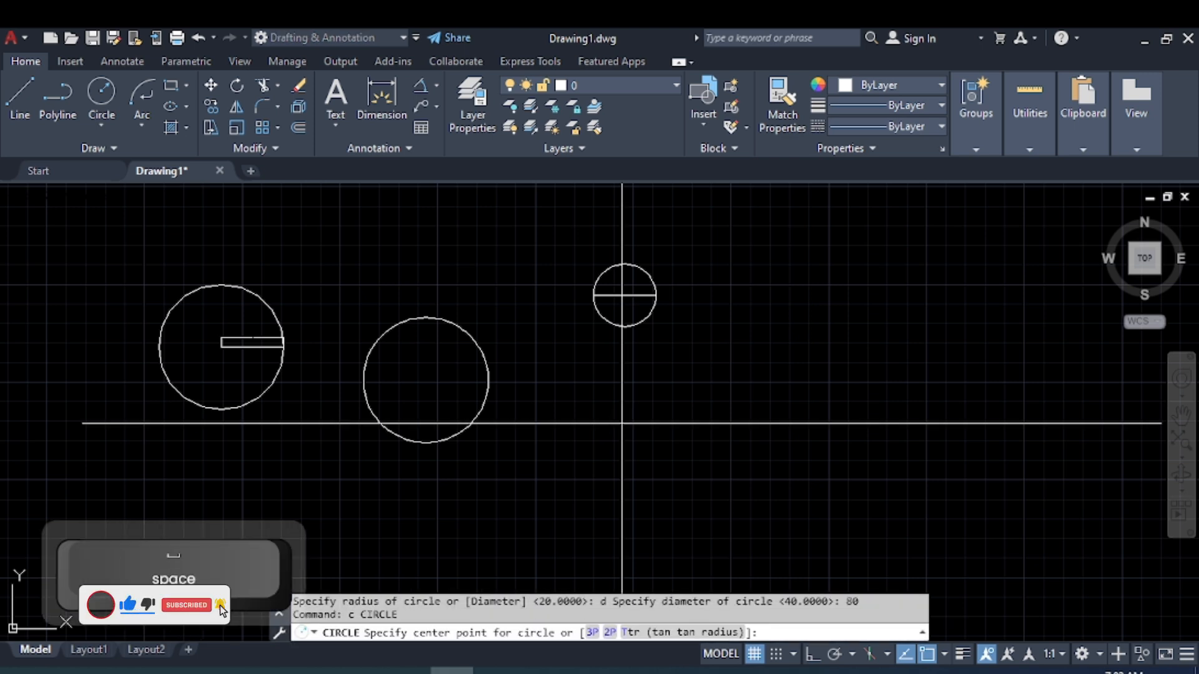
click(620, 425)
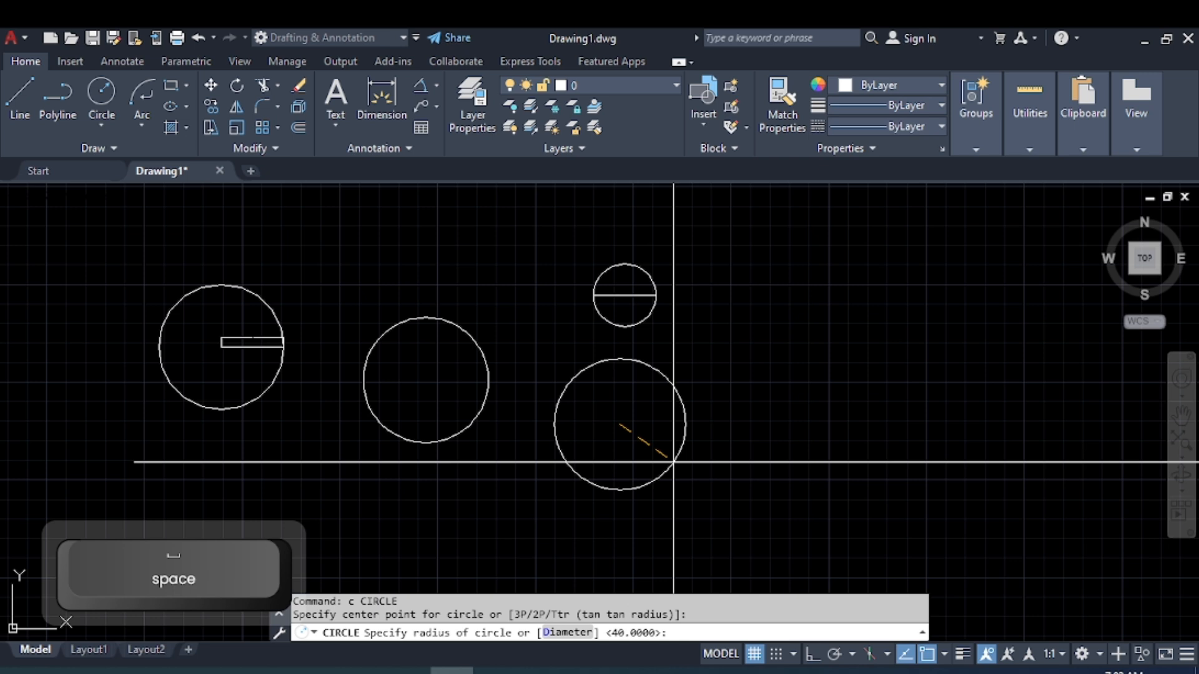
text(r)
key(space)
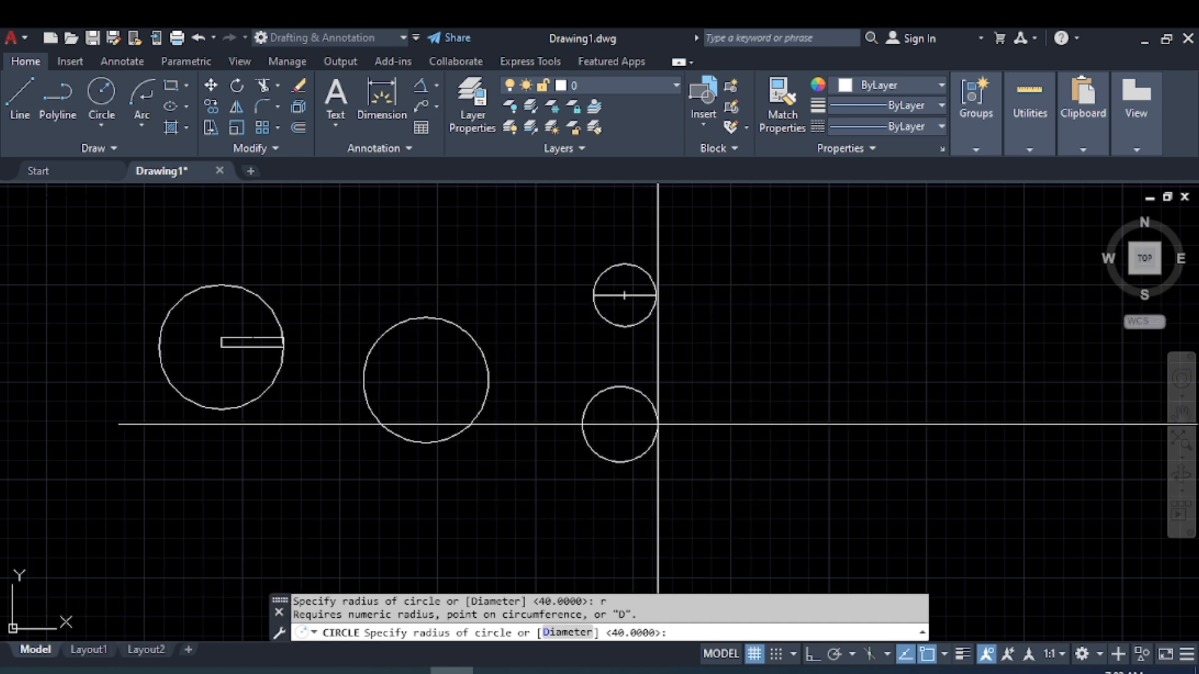
text(20)
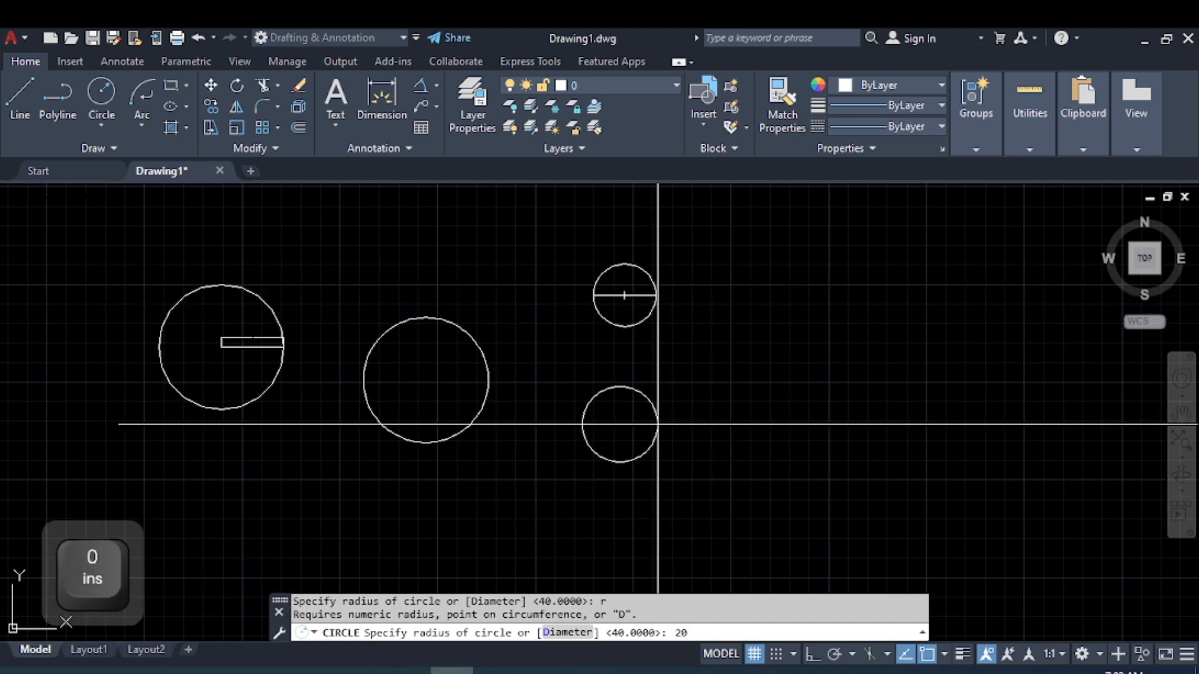
key(Return)
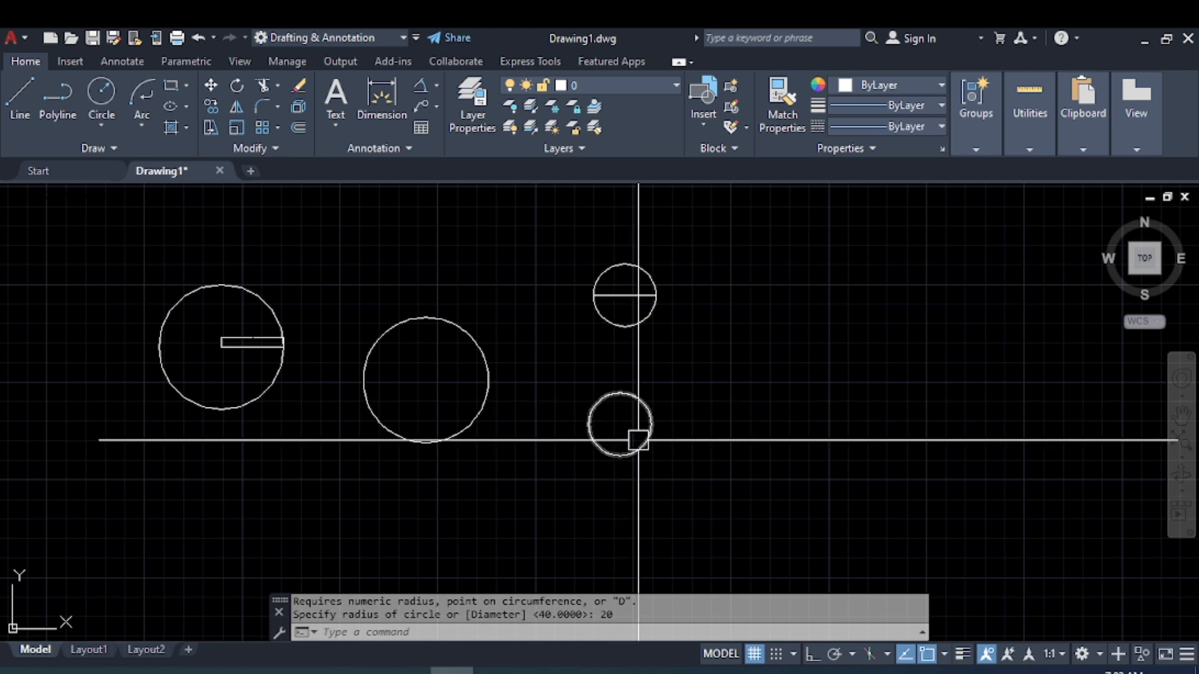
Draw a circle through three freely picked points in the empty area below the existing circles, using the 3P option.
scroll(638, 440, down, 2)
middle_drag(632, 458, 642, 292)
scroll(576, 370, up, 2)
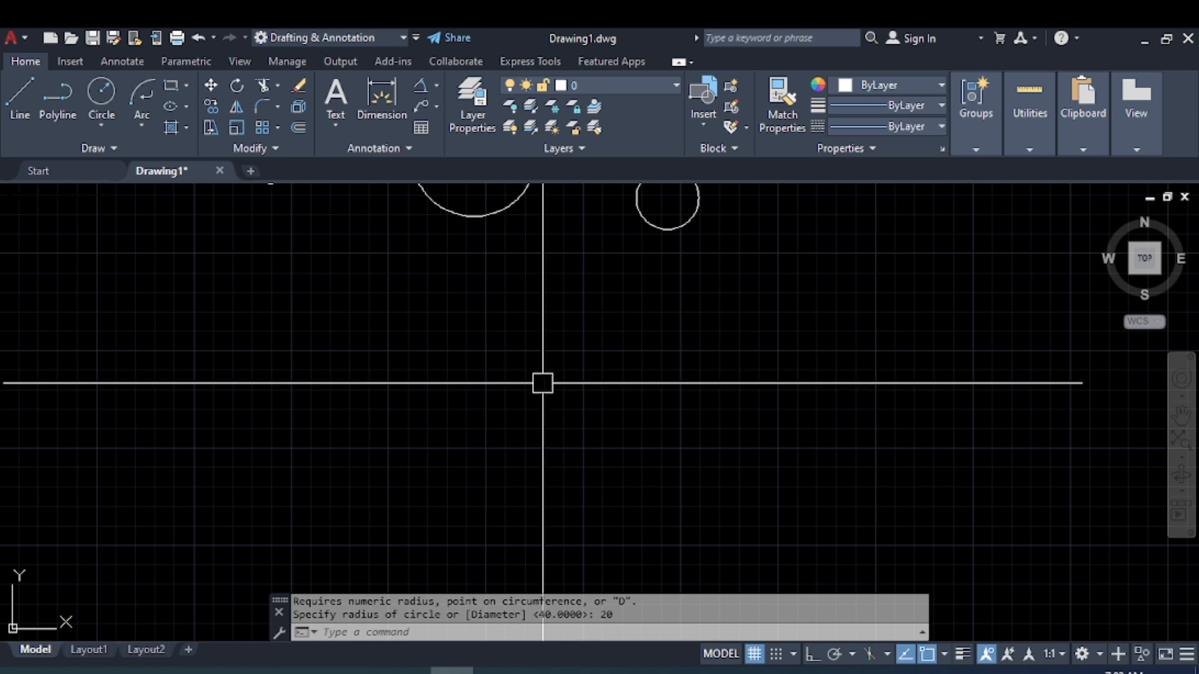
text(c)
key(space)
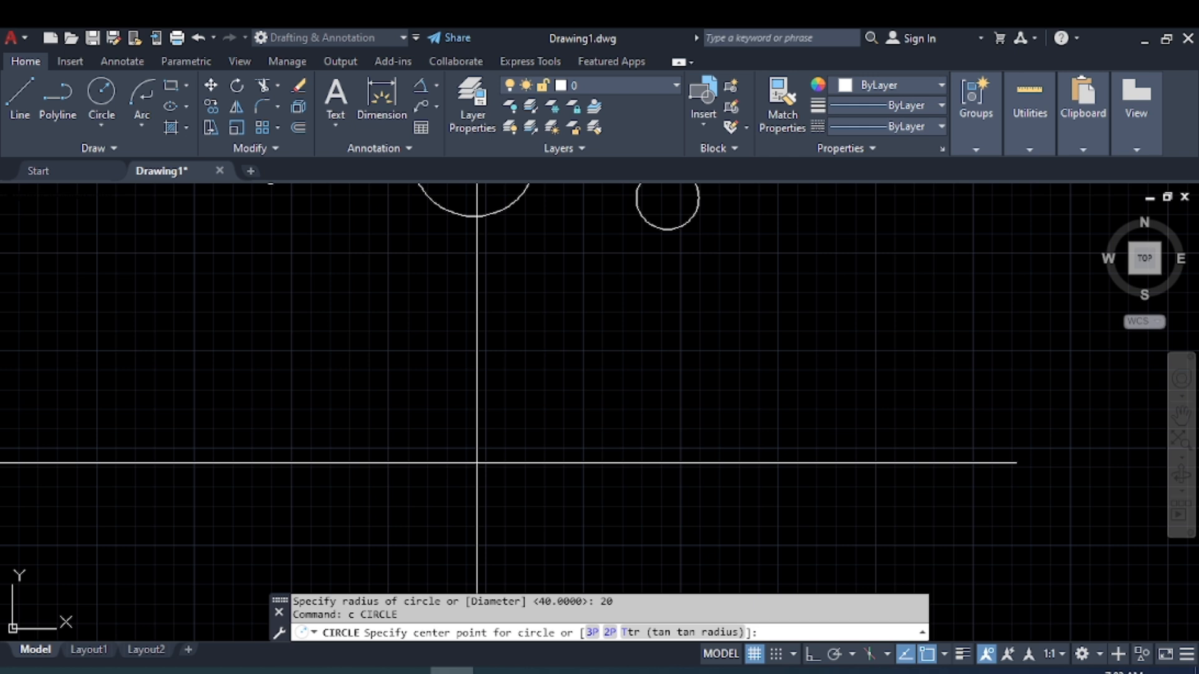
text(3p)
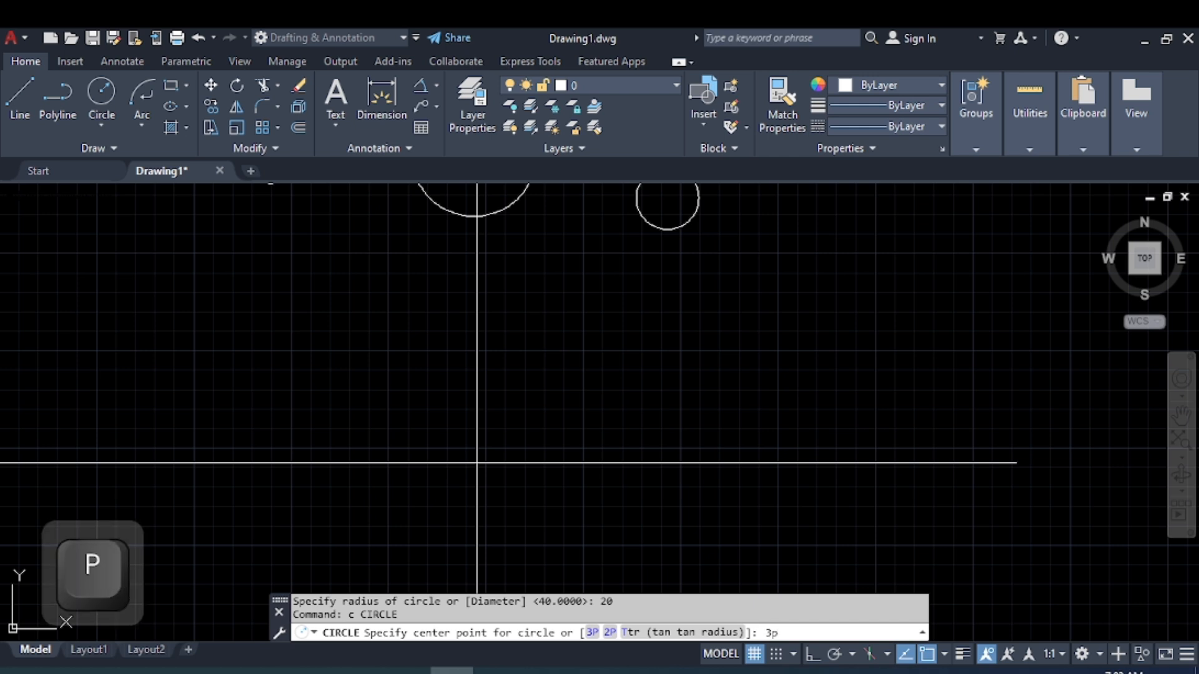
key(space)
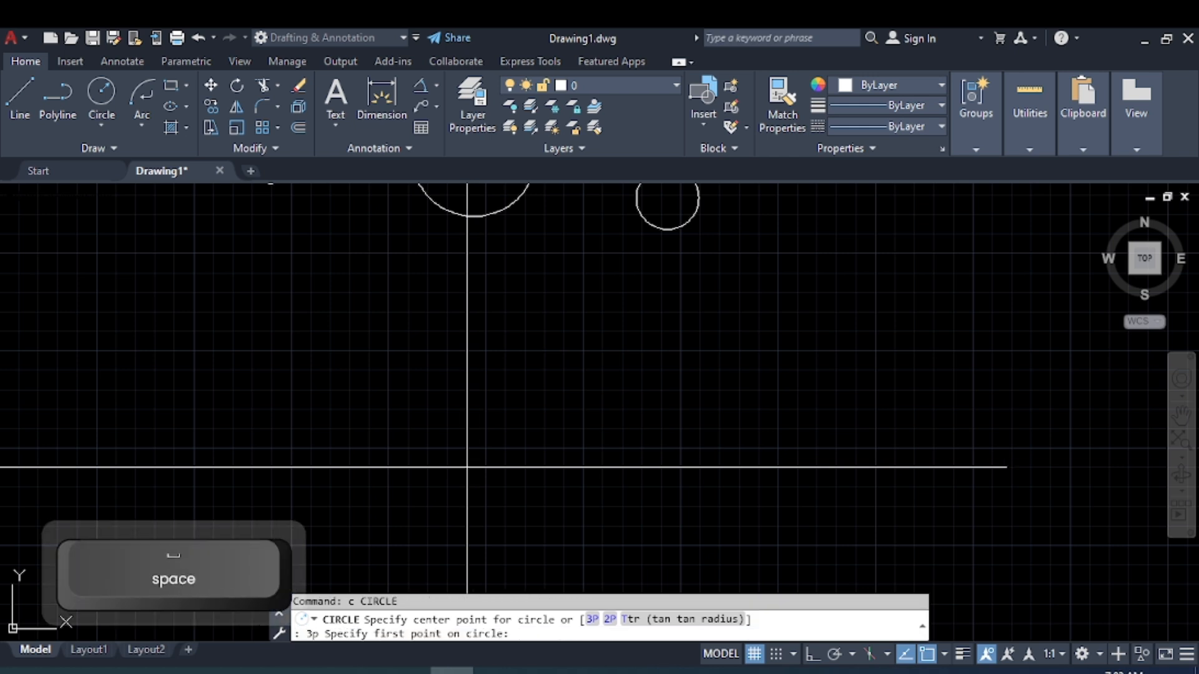
middle_drag(469, 490, 460, 364)
click(459, 373)
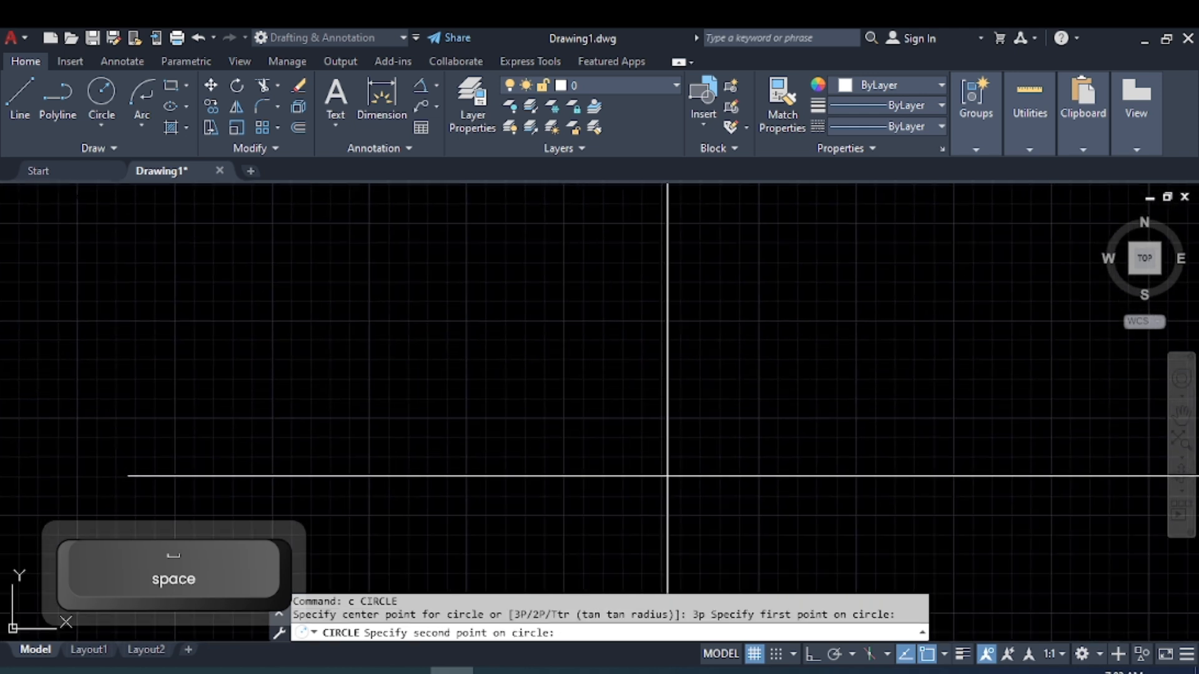
click(665, 354)
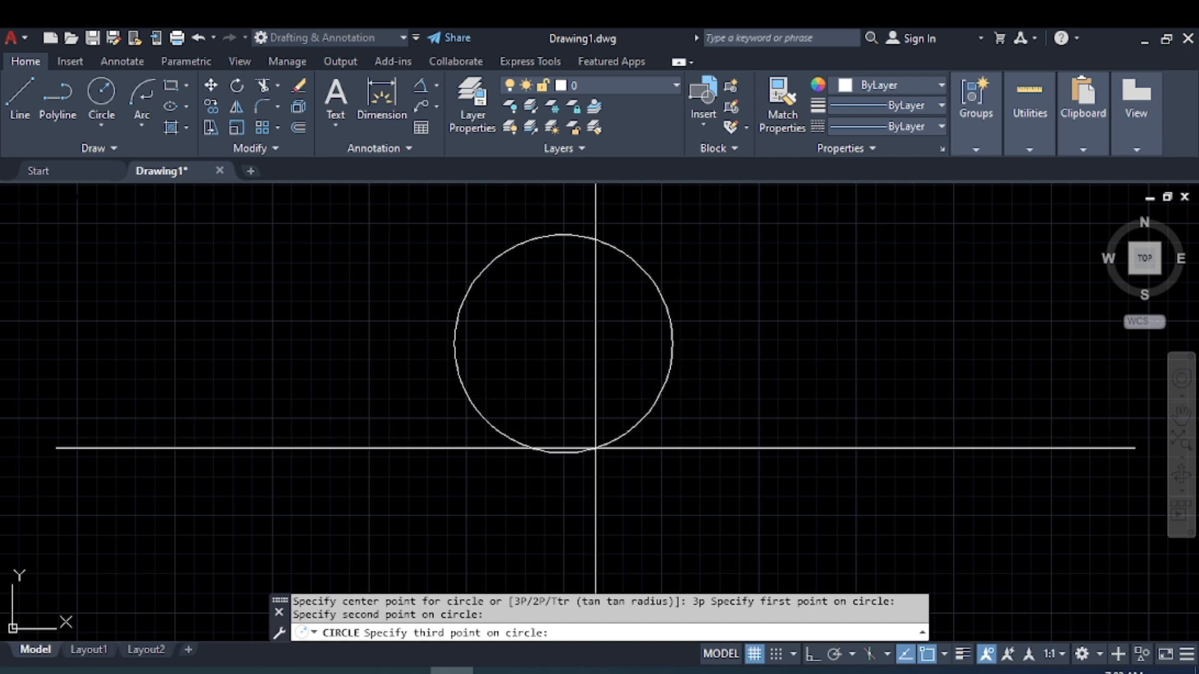
click(595, 447)
Draw a horizontal line to the right of the three-point circle with Ortho mode on.
mouse_move(624, 461)
middle_down()
mouse_move(618, 517)
mouse_move(270, 519)
middle_up()
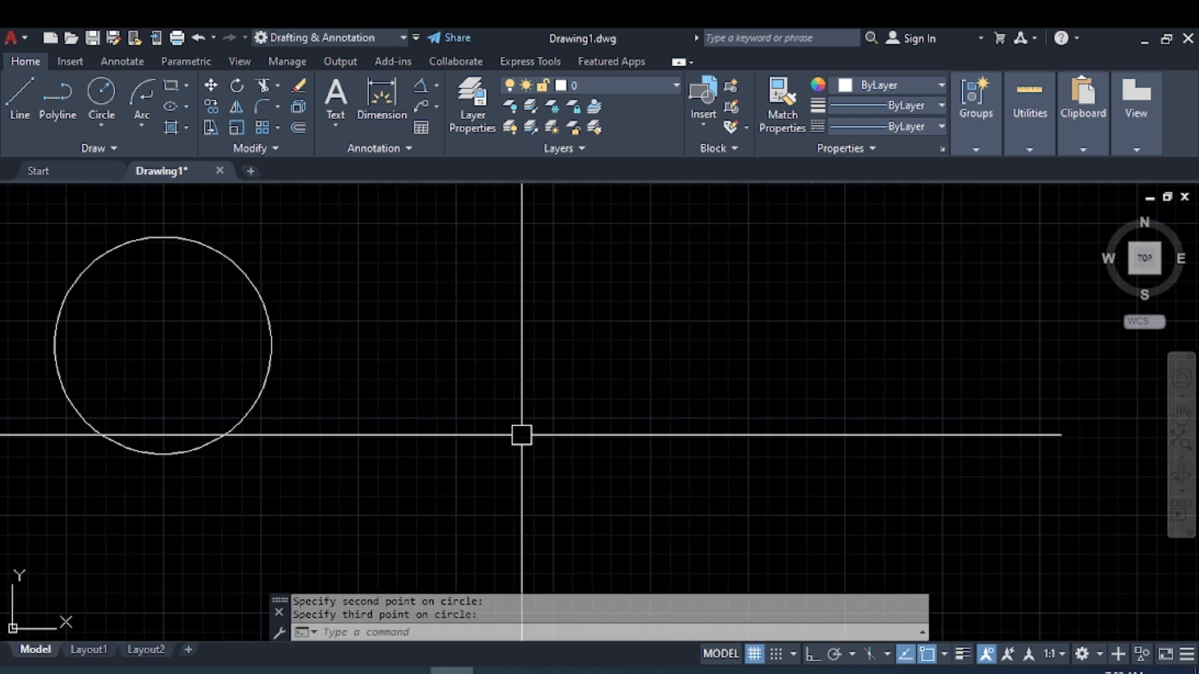
text(l)
key(space)
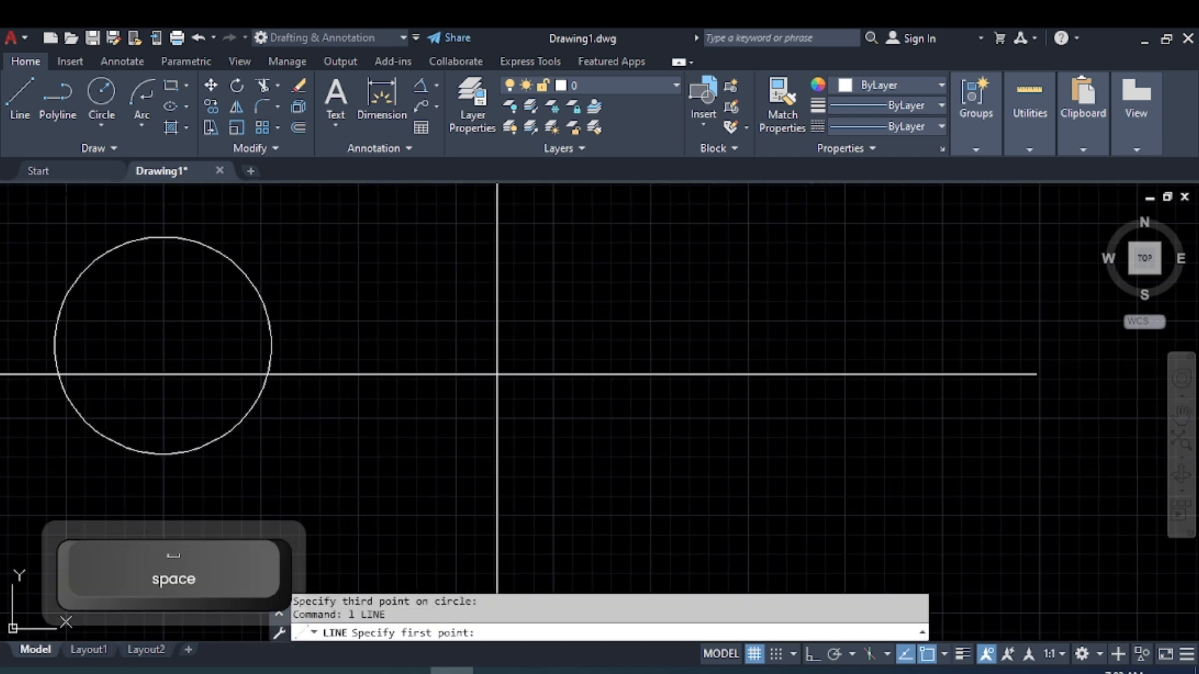
click(494, 370)
key(F8)
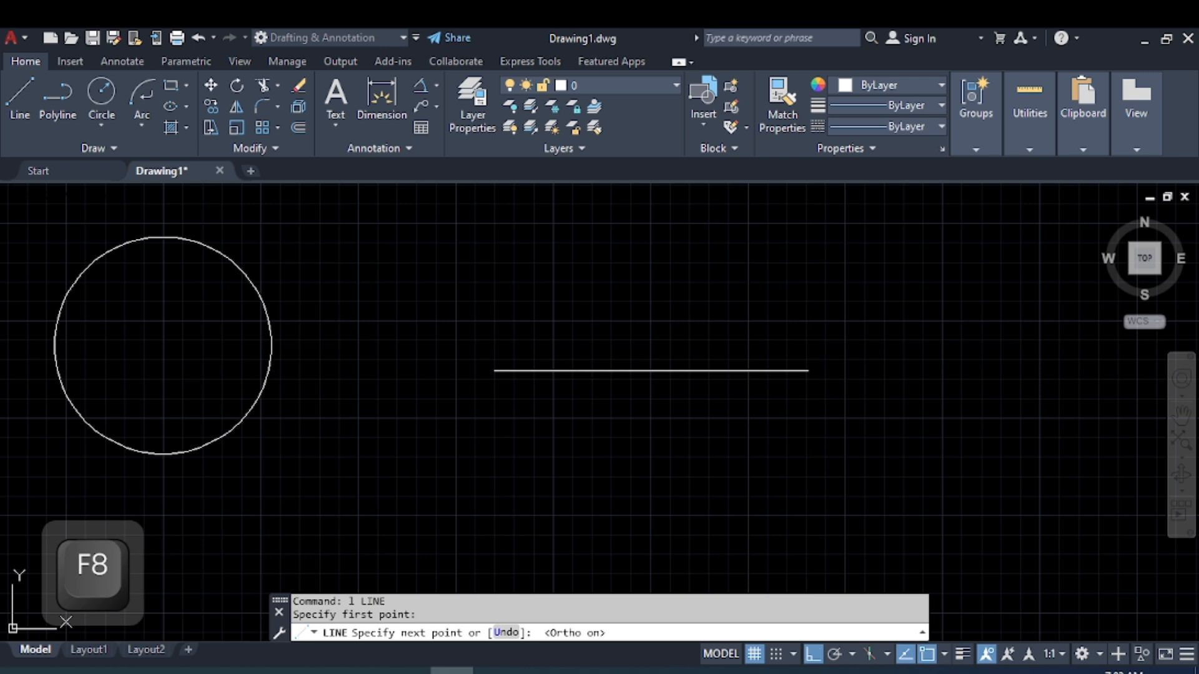
click(808, 370)
middle_drag(696, 462, 534, 442)
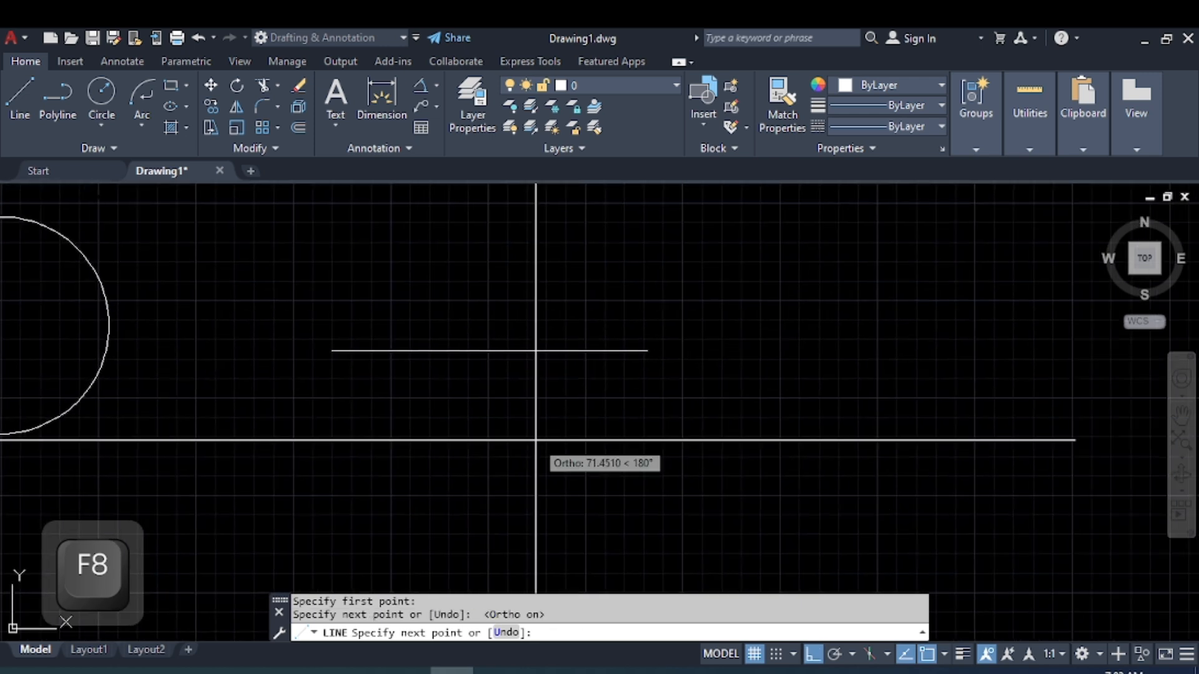
key(Escape)
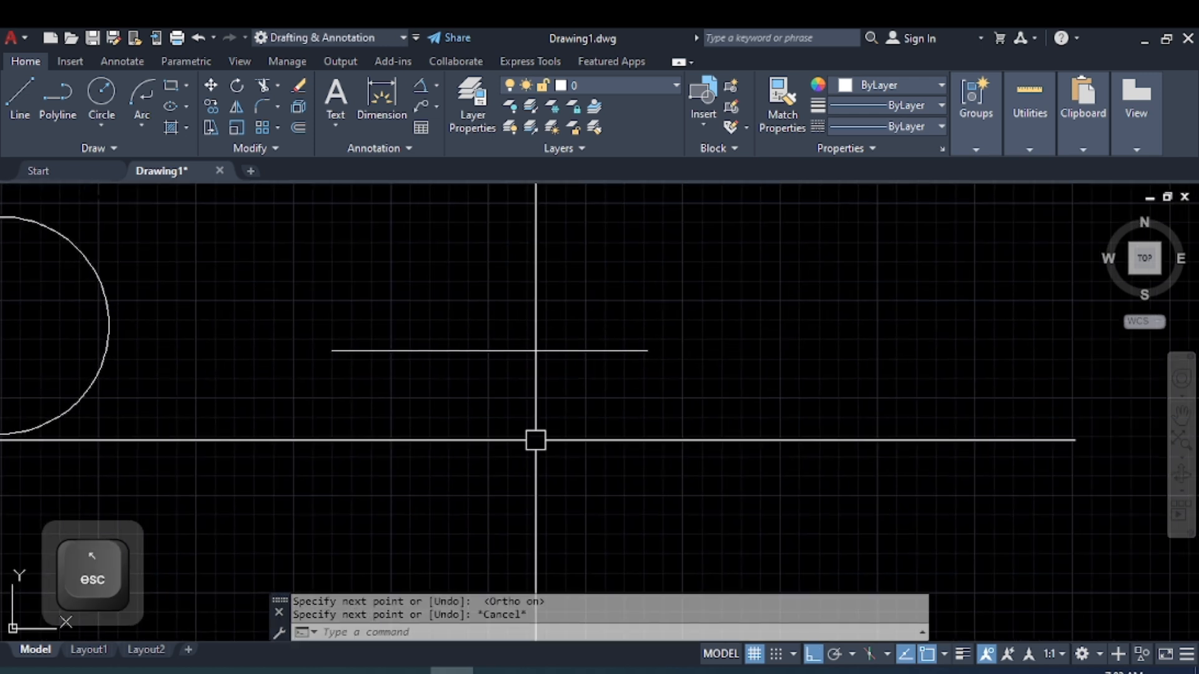
Draw a 3P circle through both endpoints of the horizontal line and a third point below it.
text(c)
key(space)
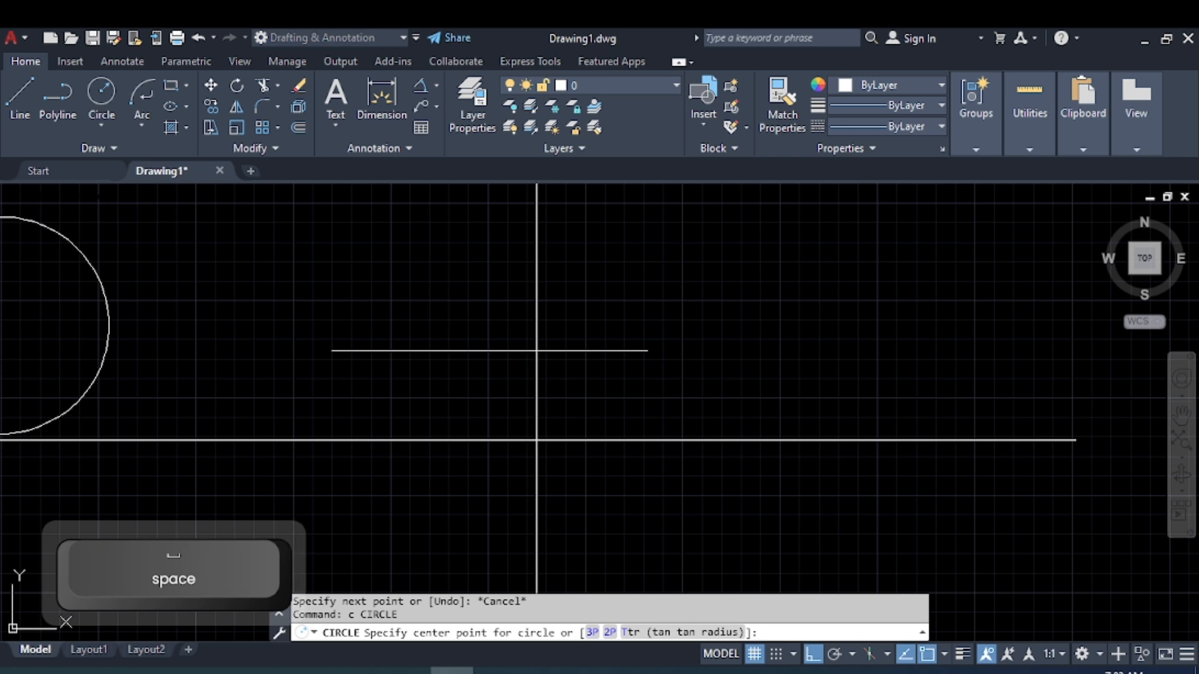
text(3p)
key(space)
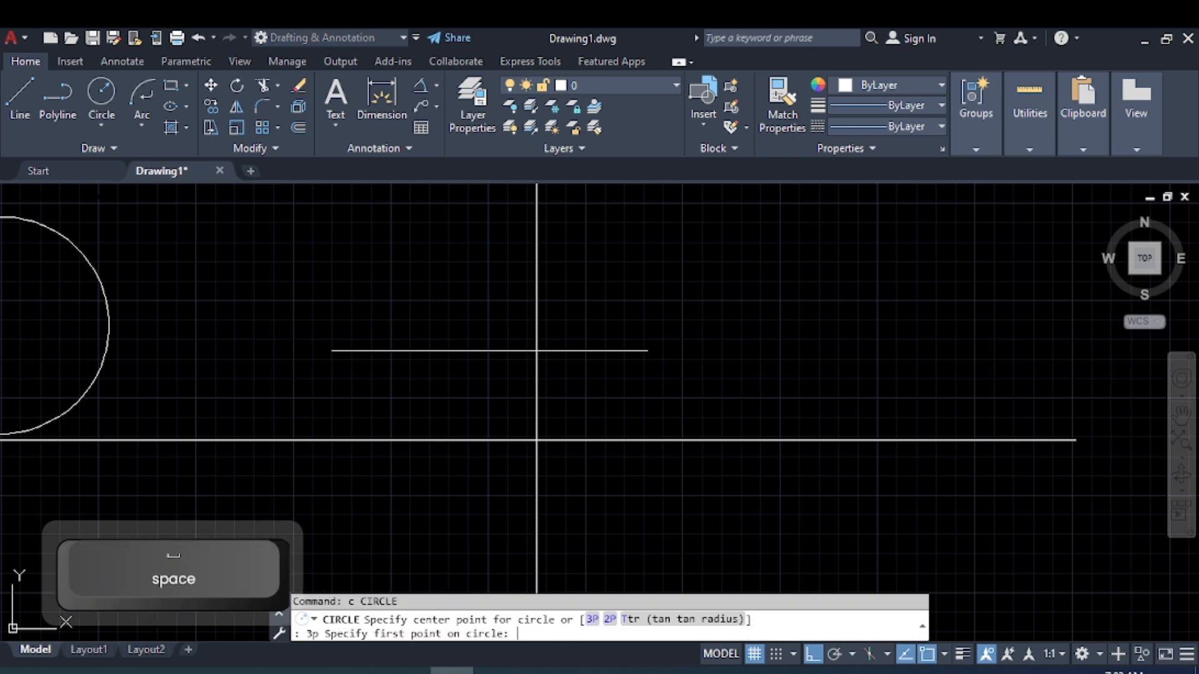
click(331, 350)
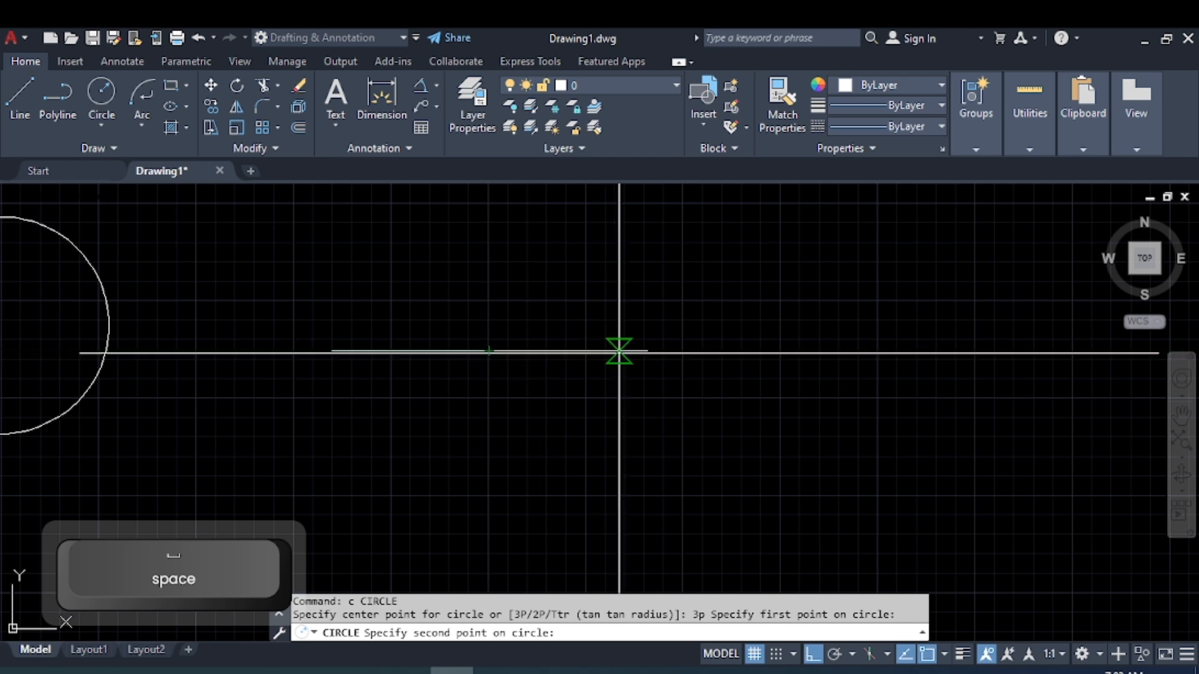
click(645, 350)
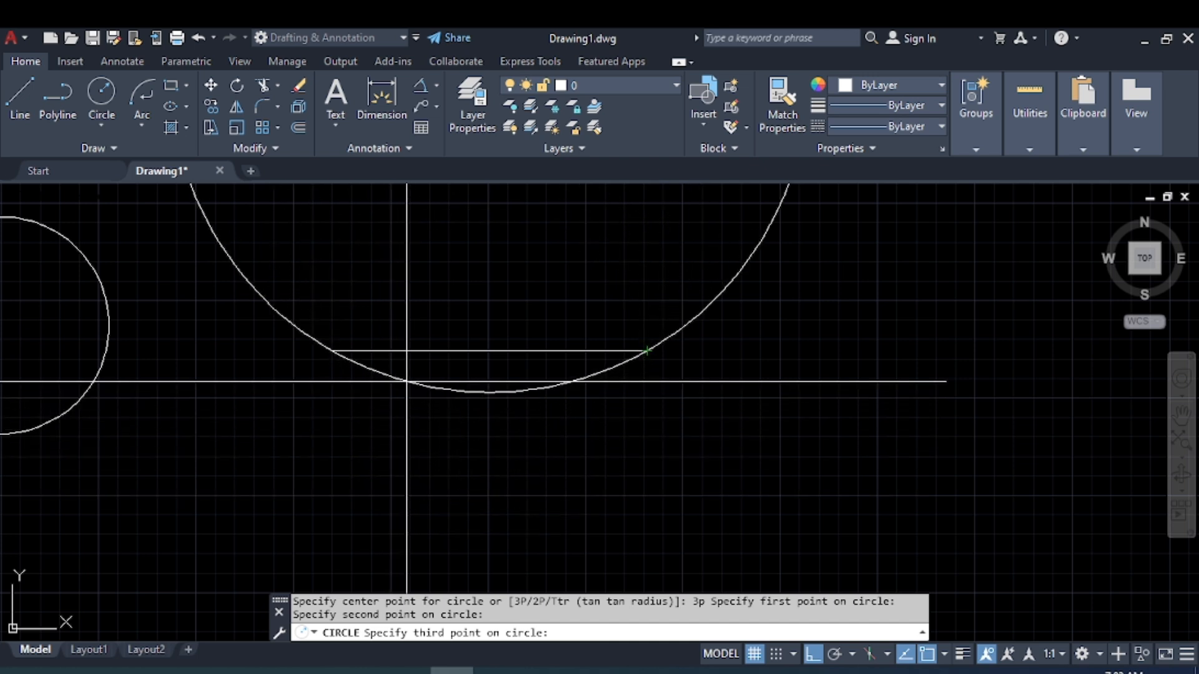
click(411, 477)
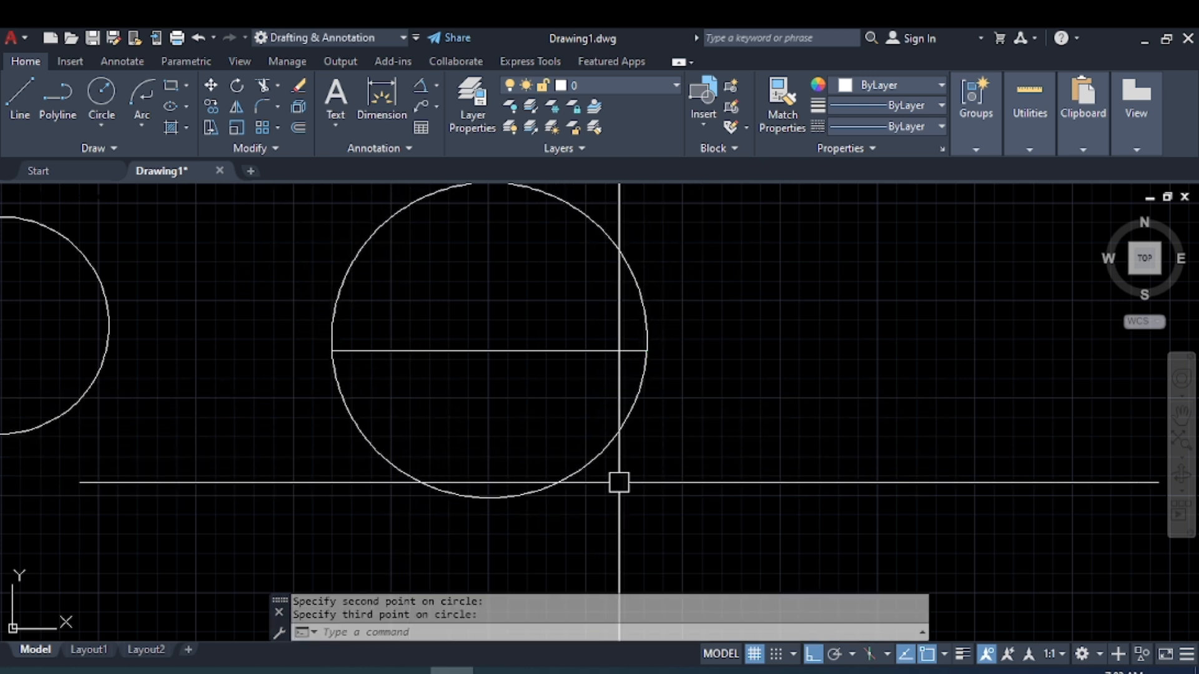
Draw another, longer horizontal line in the empty area to the right of the circle with the chord line.
scroll(625, 484, down, 2)
middle_drag(626, 487, 504, 425)
middle_drag(621, 412, 350, 437)
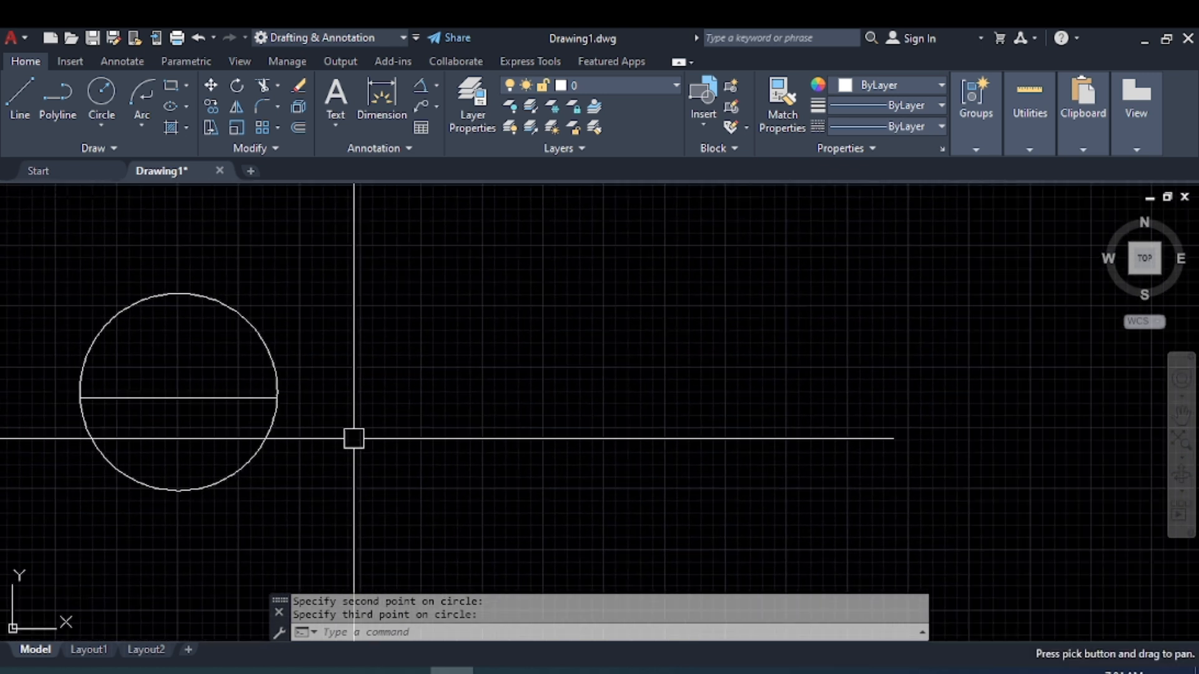
text(l)
key(space)
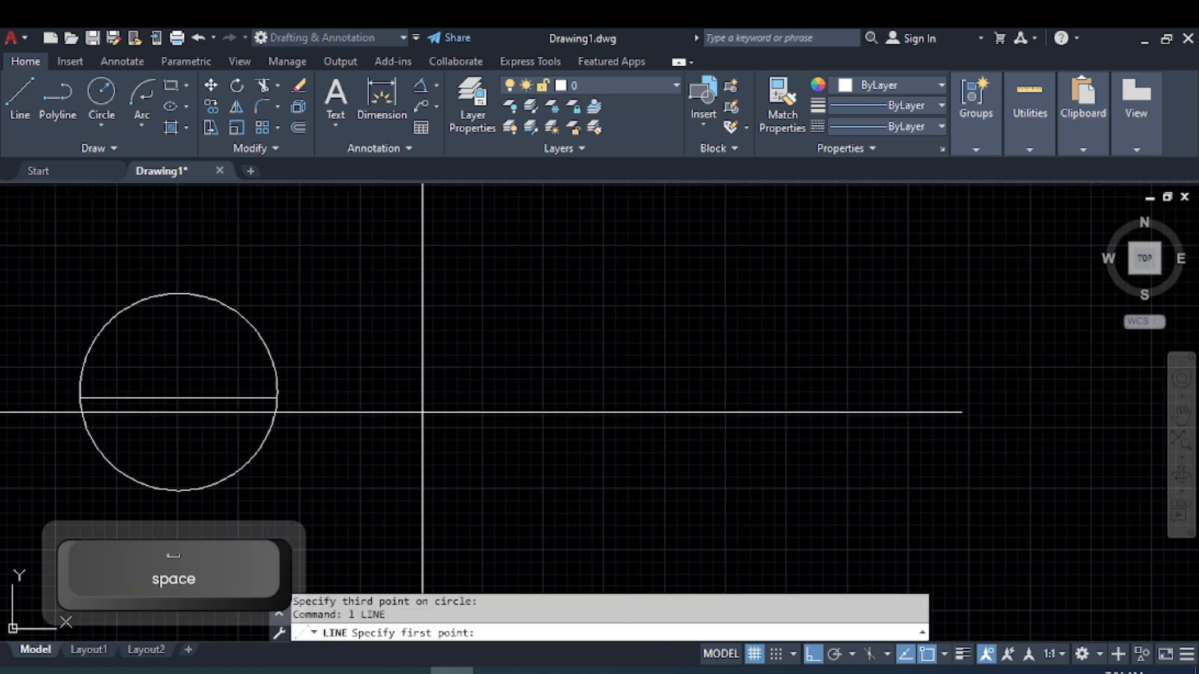
click(423, 392)
click(710, 393)
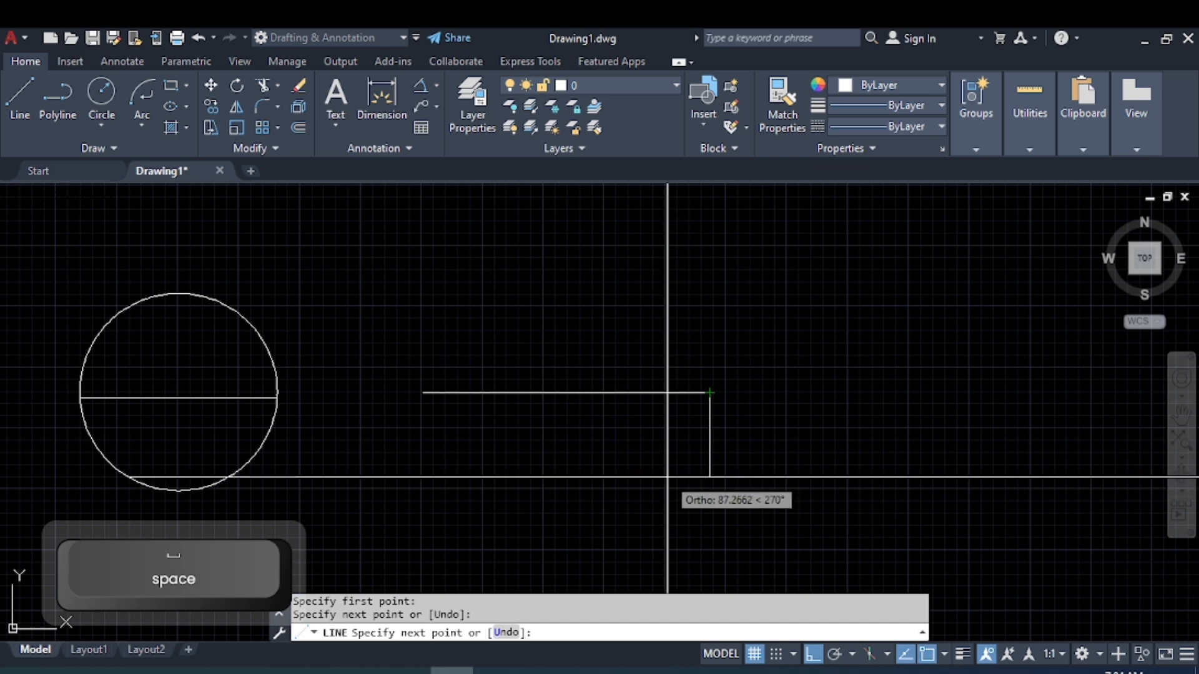
key(Escape)
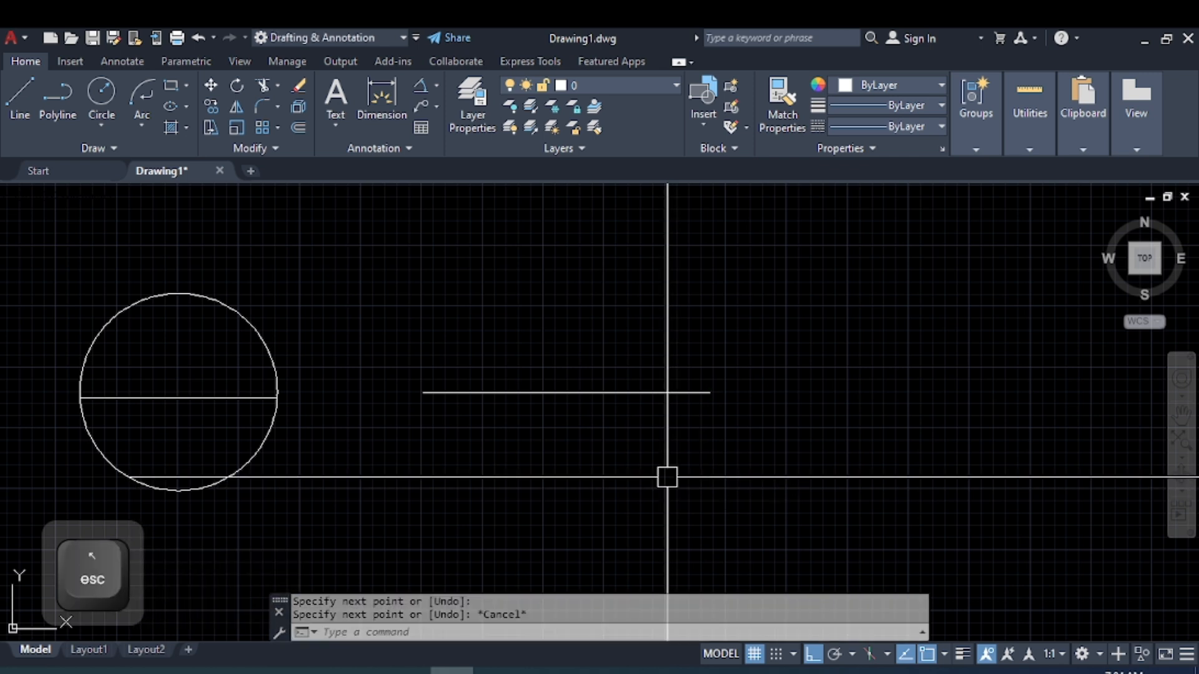
Draw a 2P circle using the two endpoints of the new horizontal line as its diameter.
text(c)
key(space)
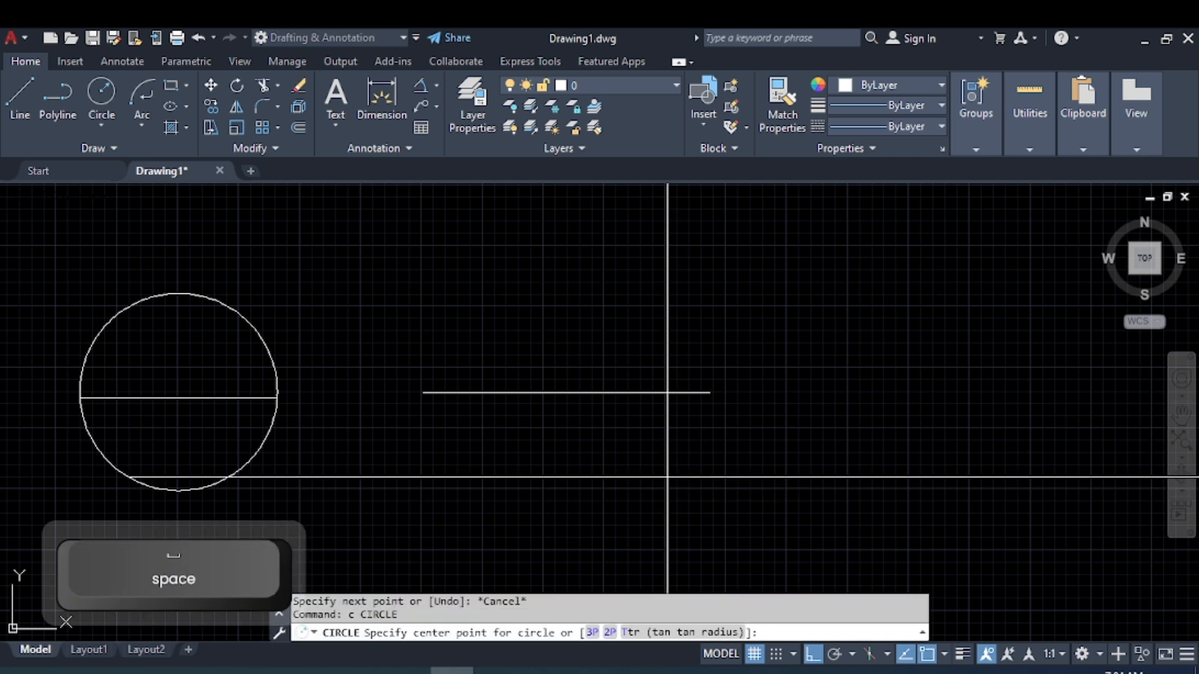
text(2p)
key(space)
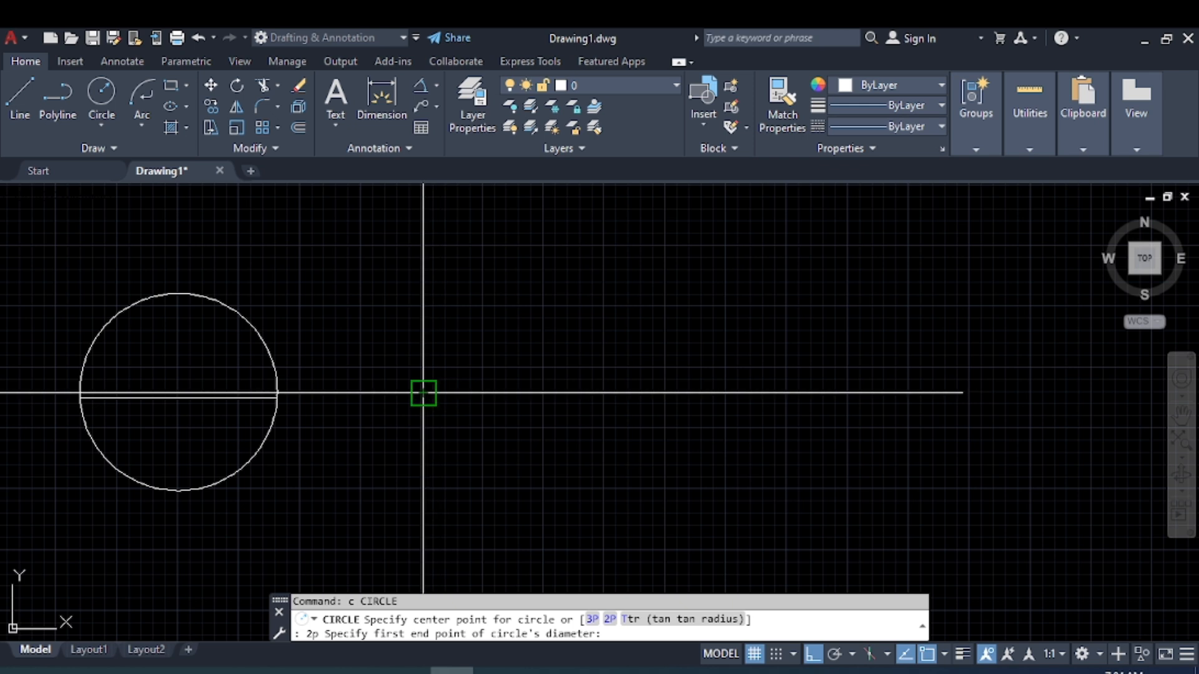
click(424, 393)
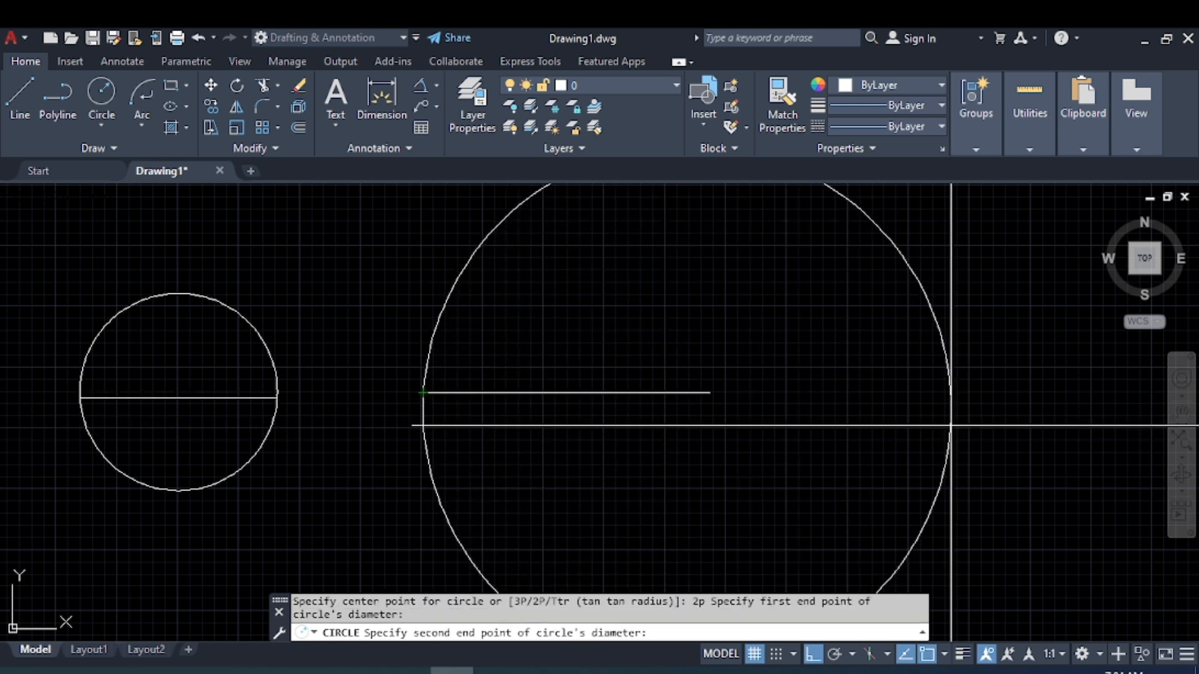
click(709, 393)
Compare how the line crosses the three-point circle with how it crosses the two-point circle.
scroll(477, 429, down, 5)
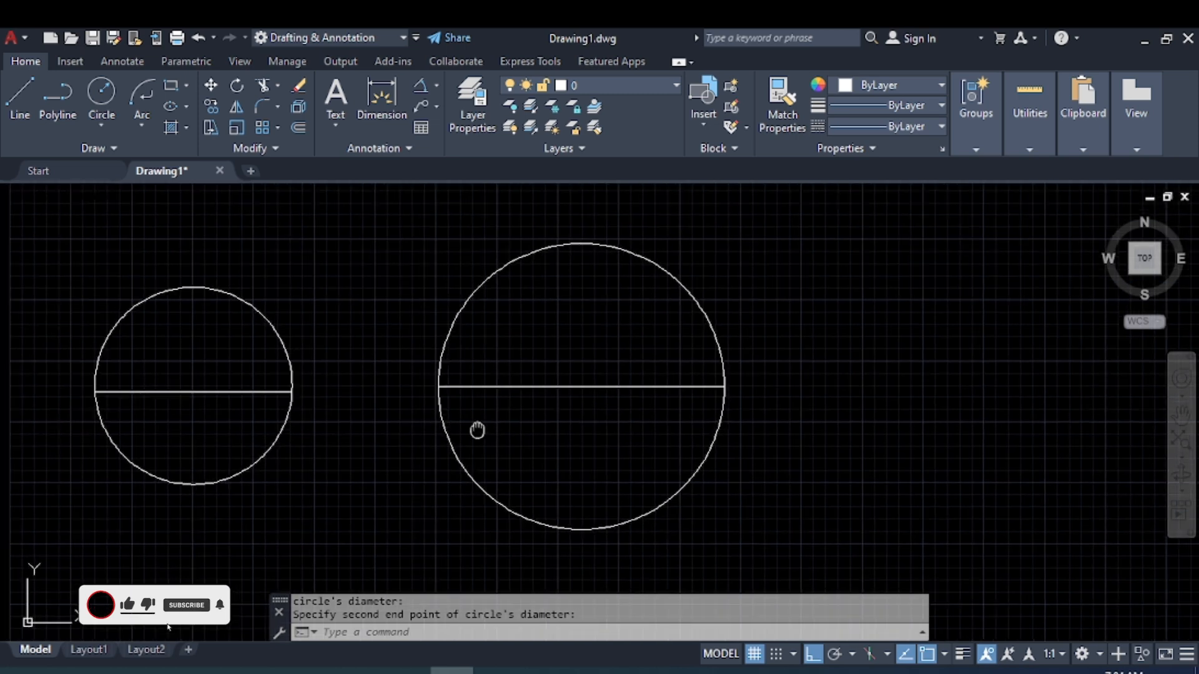
middle_drag(318, 437, 422, 456)
scroll(374, 456, up, 2)
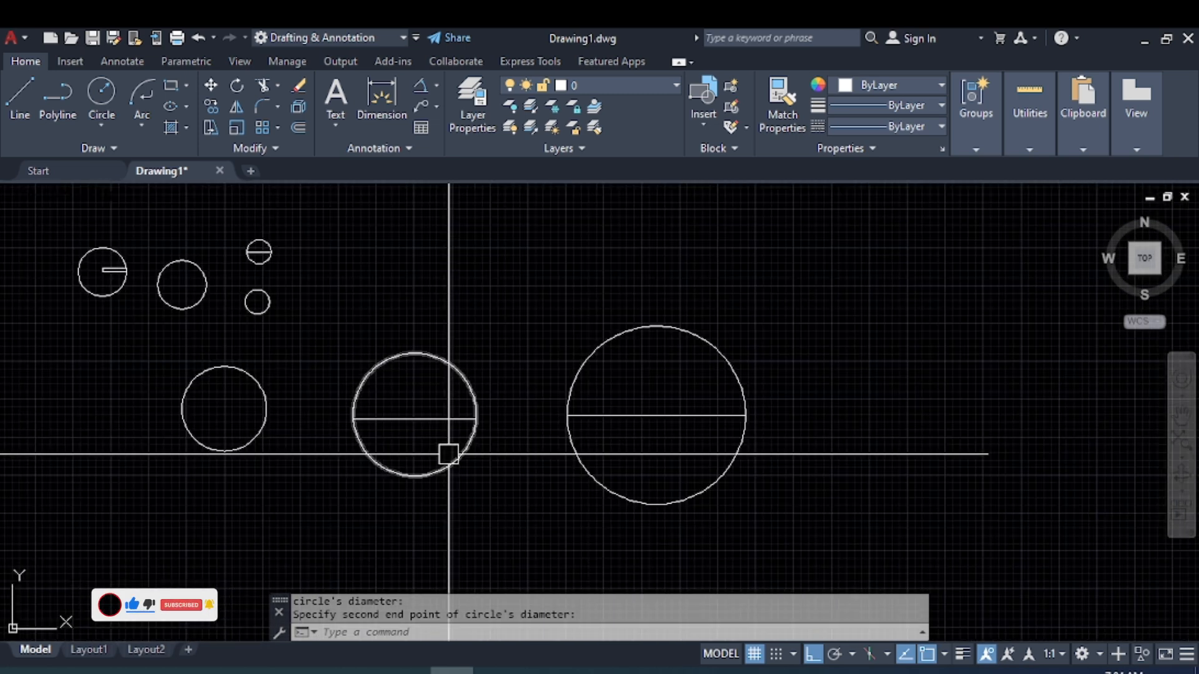
scroll(393, 420, up, 2)
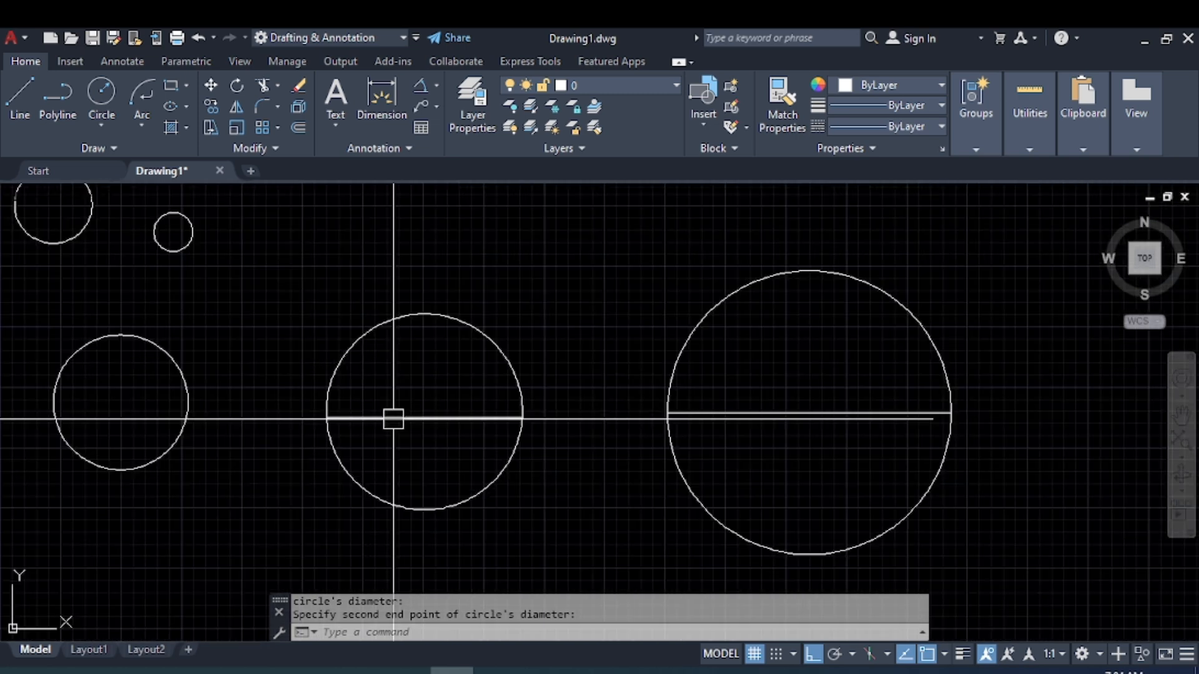
scroll(811, 460, down, 2)
middle_drag(812, 460, 431, 460)
scroll(474, 448, up, 2)
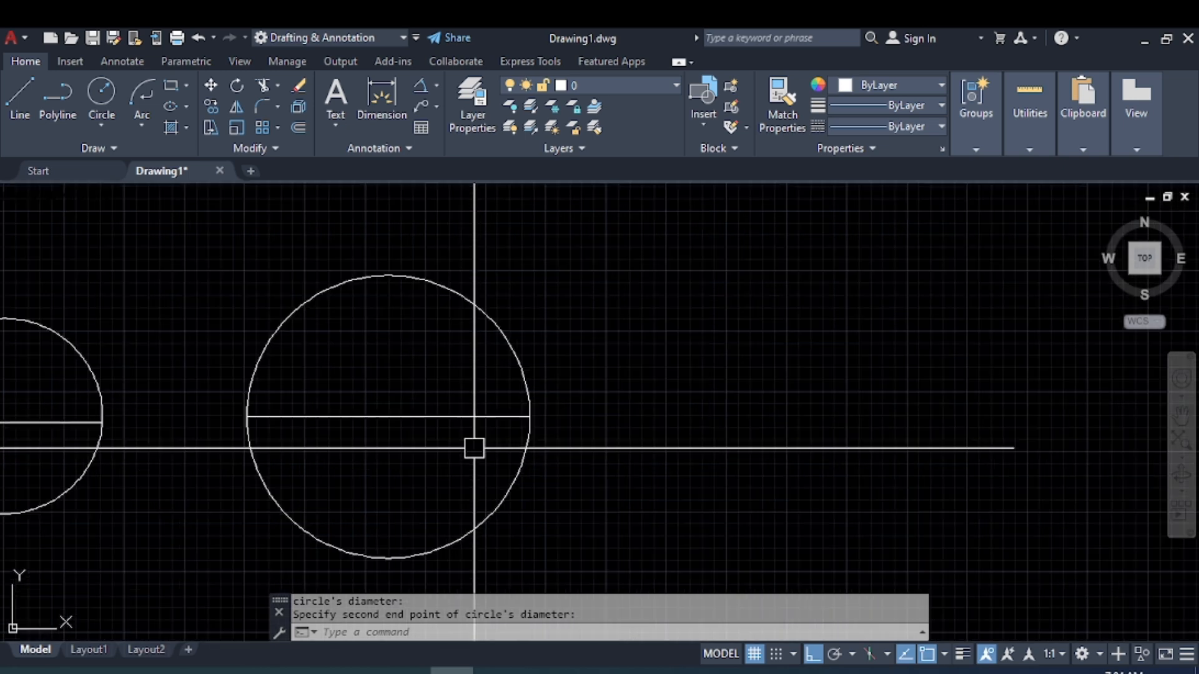
middle_drag(743, 451, 470, 447)
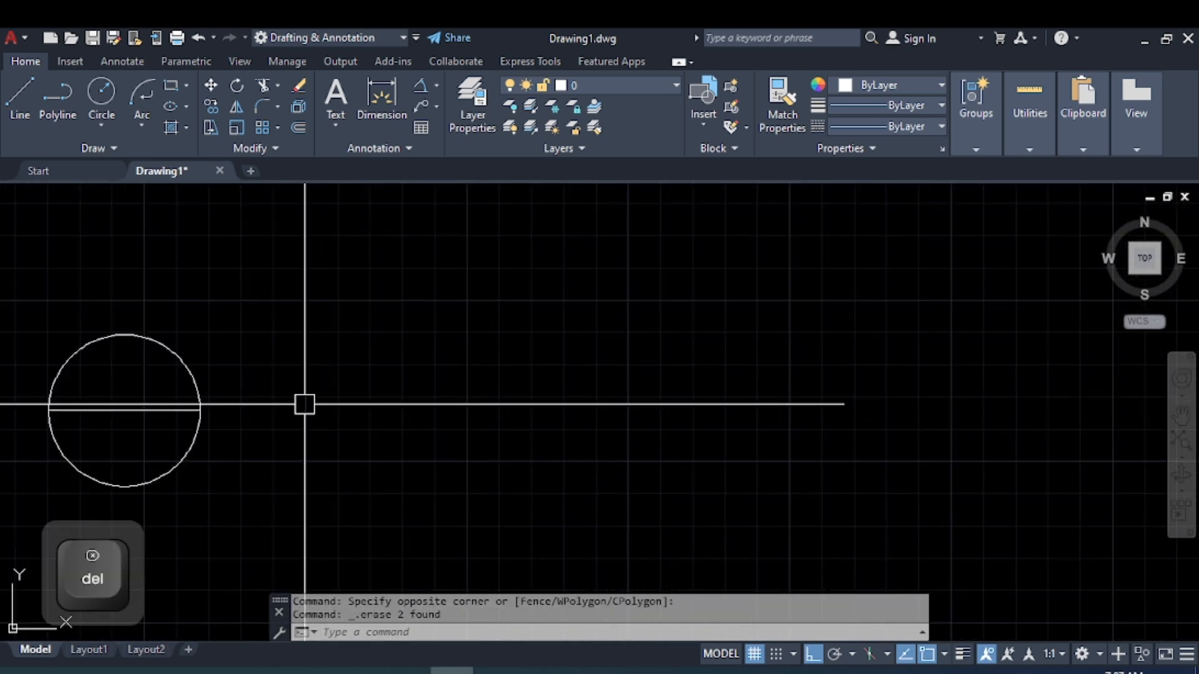
Draw a Center, Radius circle with a radius of about 138 in the empty area right of the two-point circle.
click(105, 126)
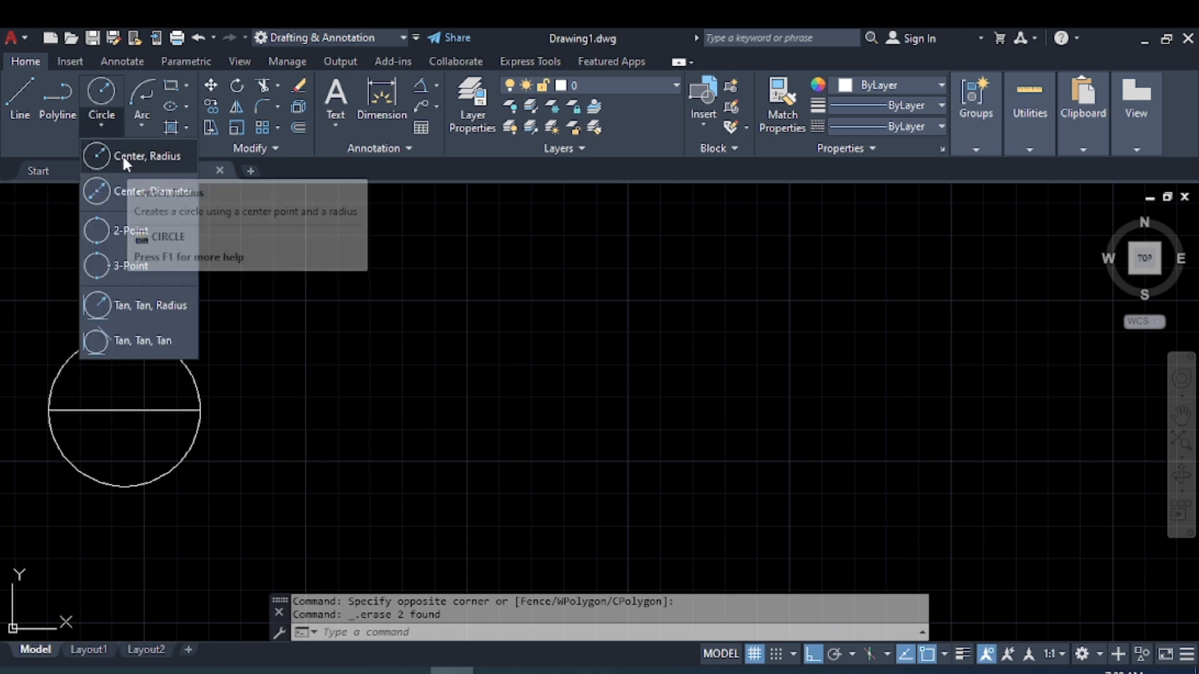
click(178, 159)
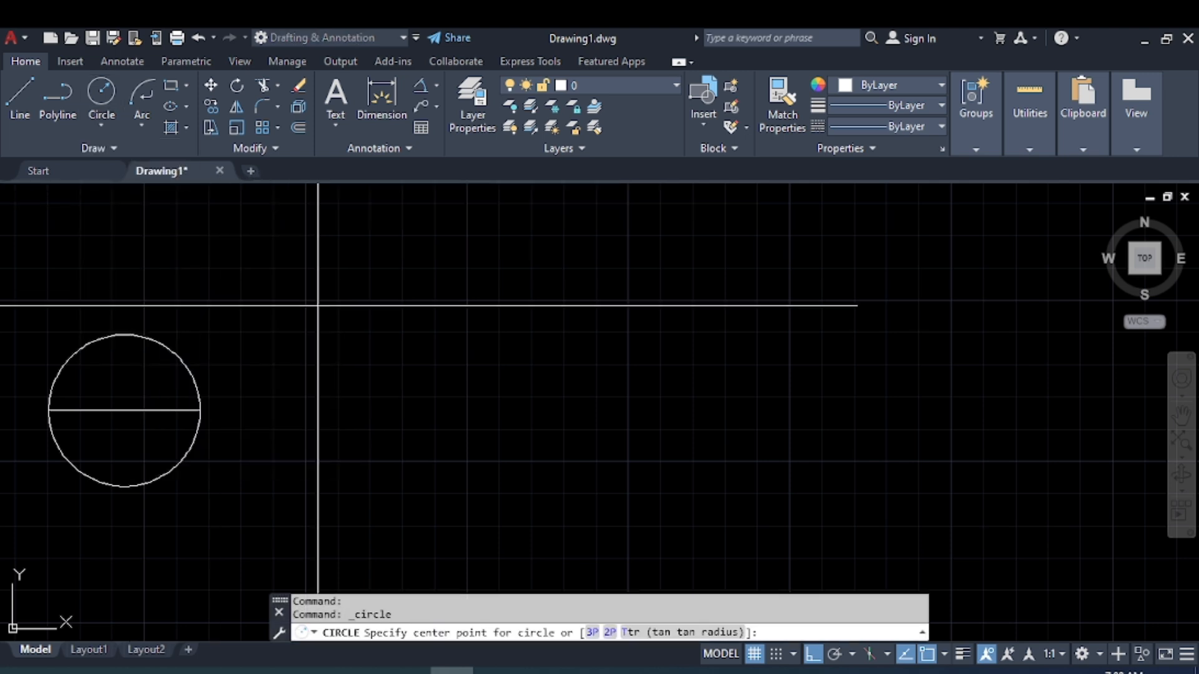
click(513, 444)
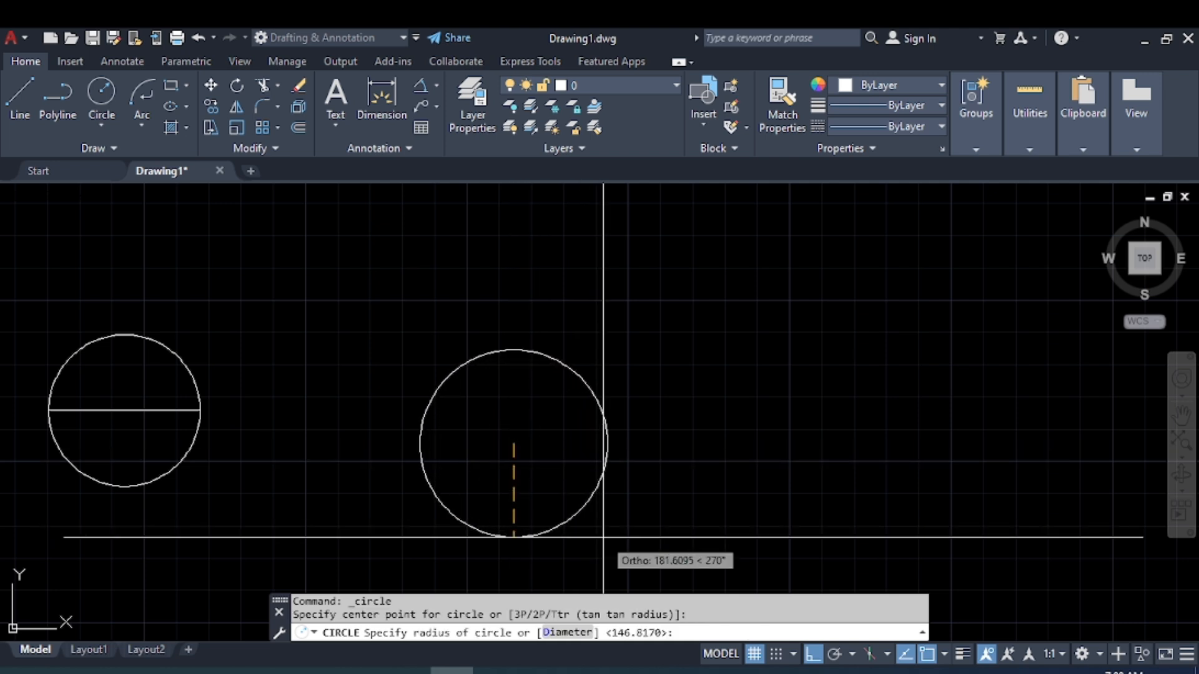
middle_drag(575, 525, 576, 467)
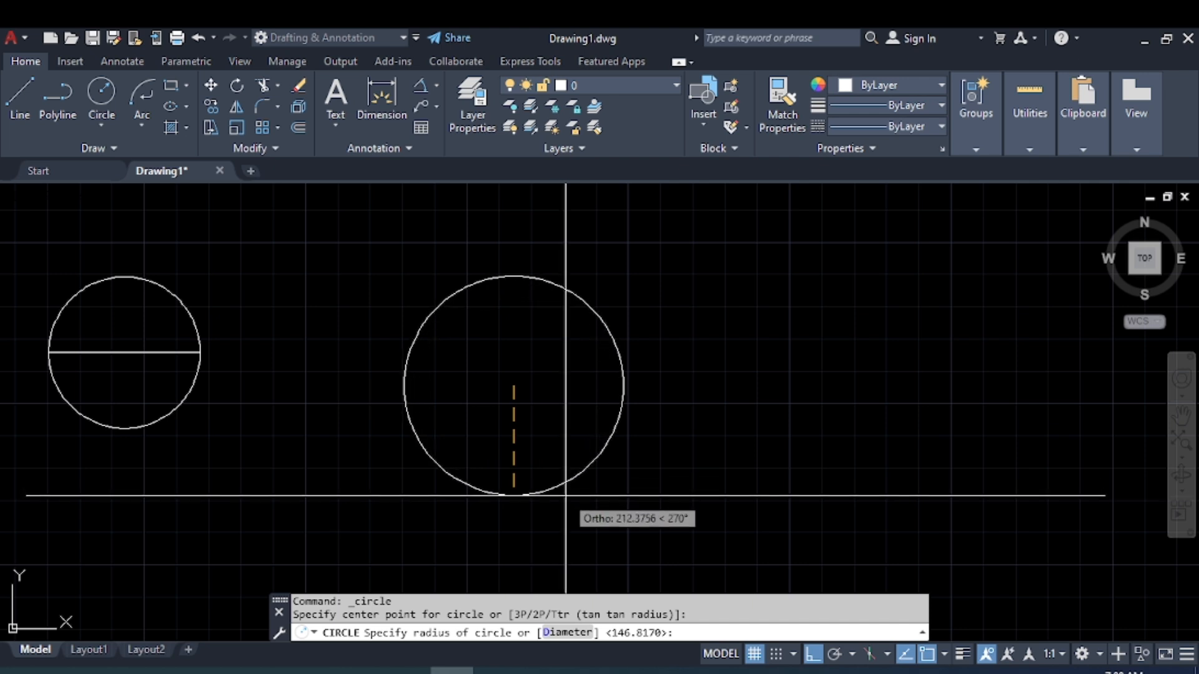
click(550, 456)
Draw a Center, Diameter circle about 330 in diameter to the right of the new center-radius circle.
middle_drag(654, 509, 438, 508)
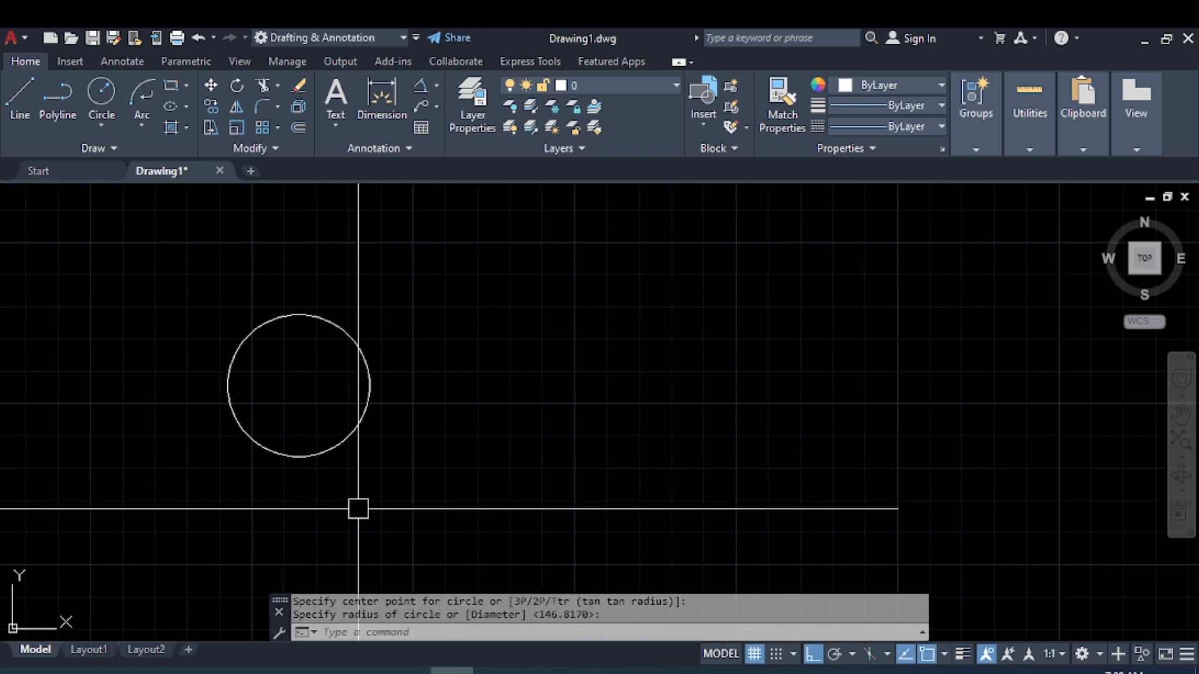
click(91, 134)
click(120, 193)
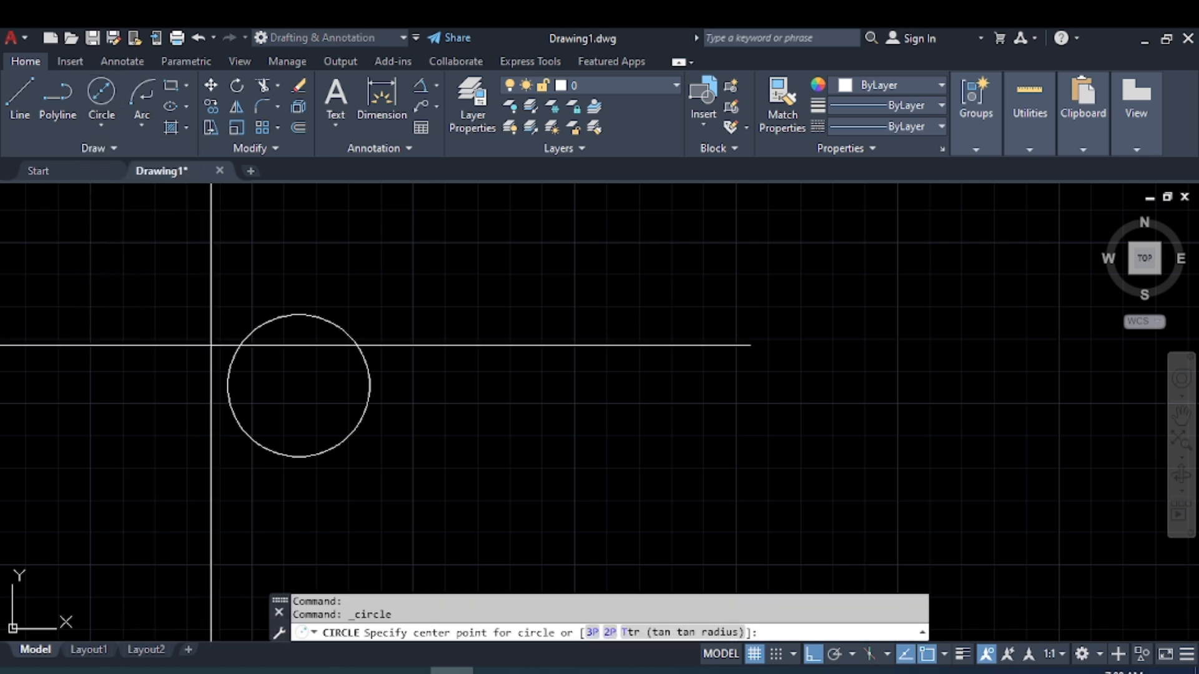
middle_drag(389, 428, 233, 396)
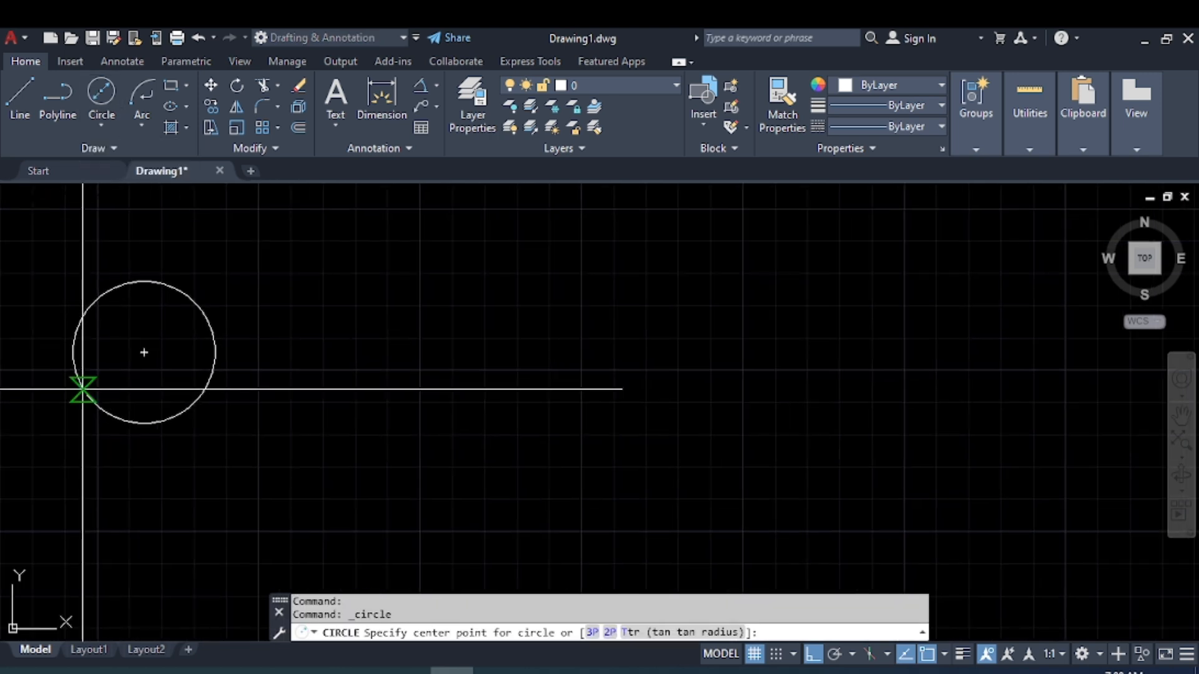
click(359, 344)
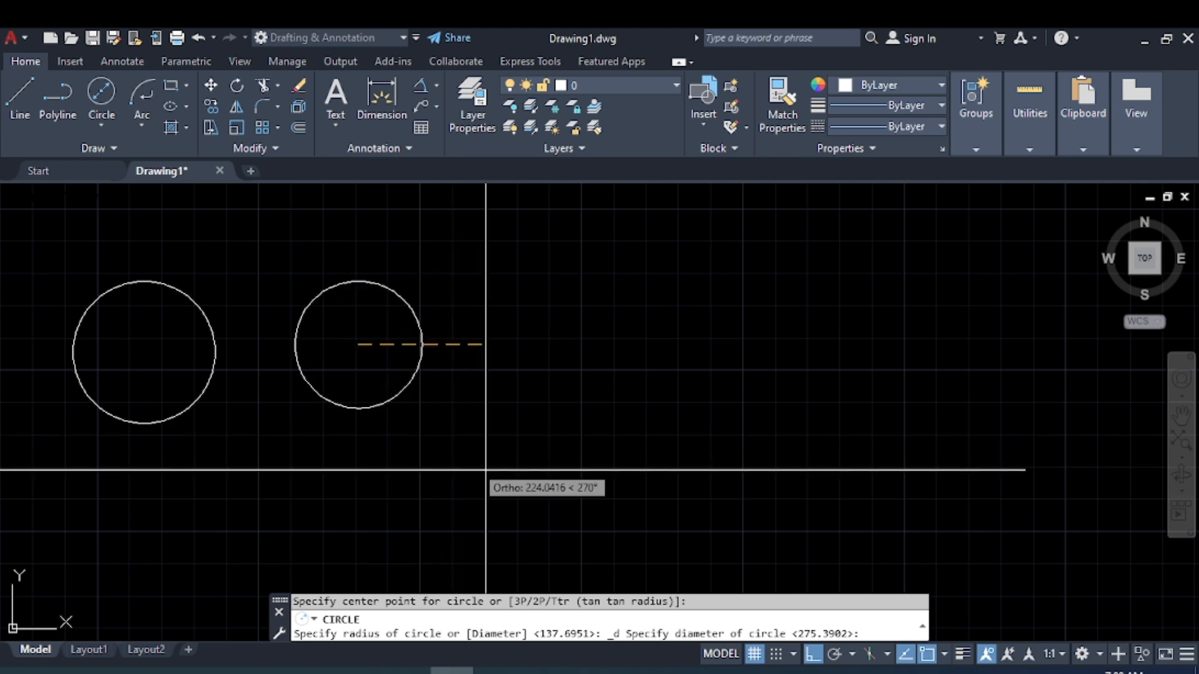
click(535, 476)
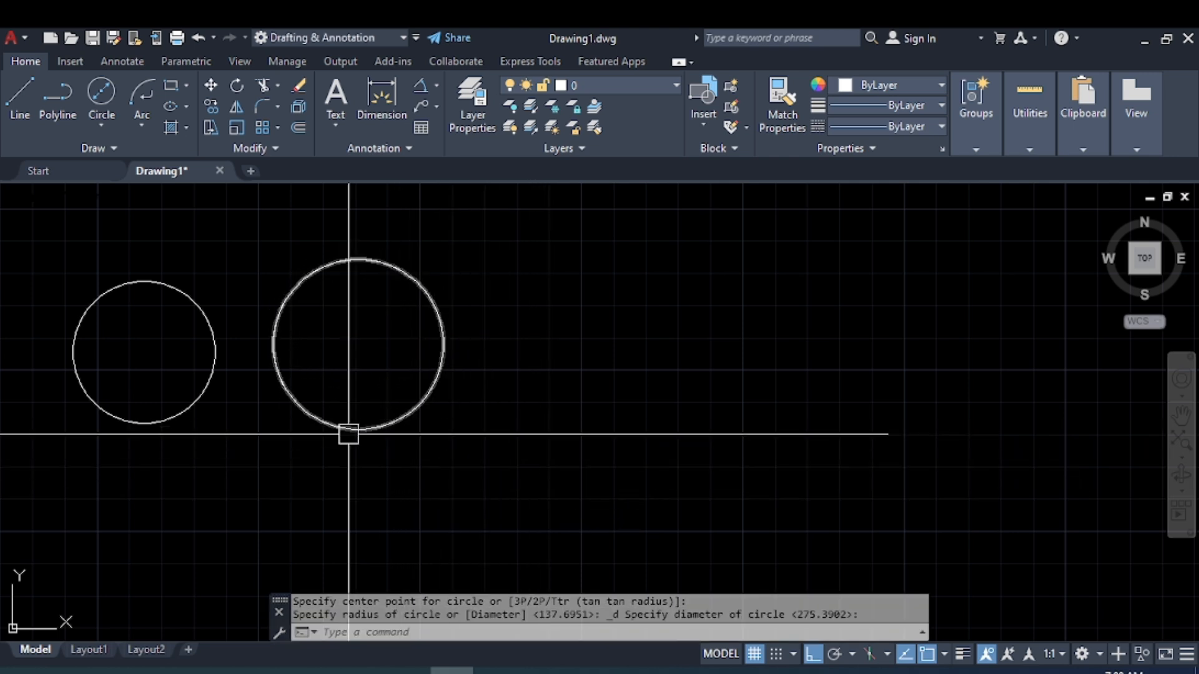
scroll(272, 446, down, 4)
middle_drag(265, 452, 326, 437)
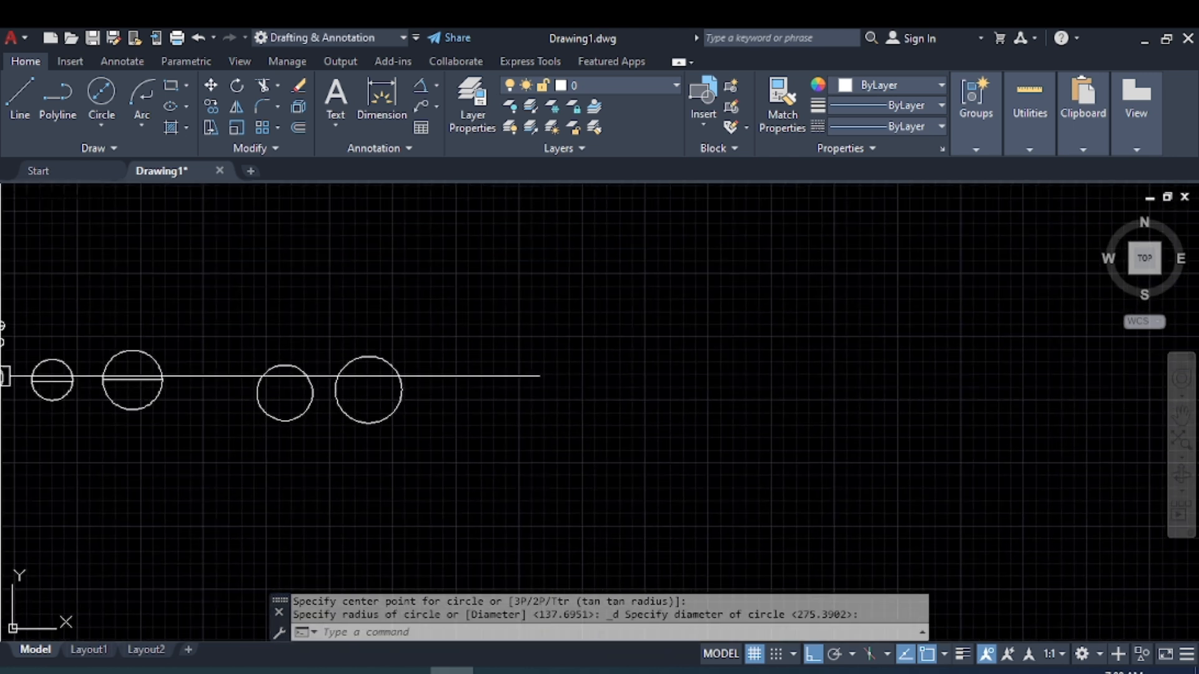
middle_drag(150, 439, 455, 452)
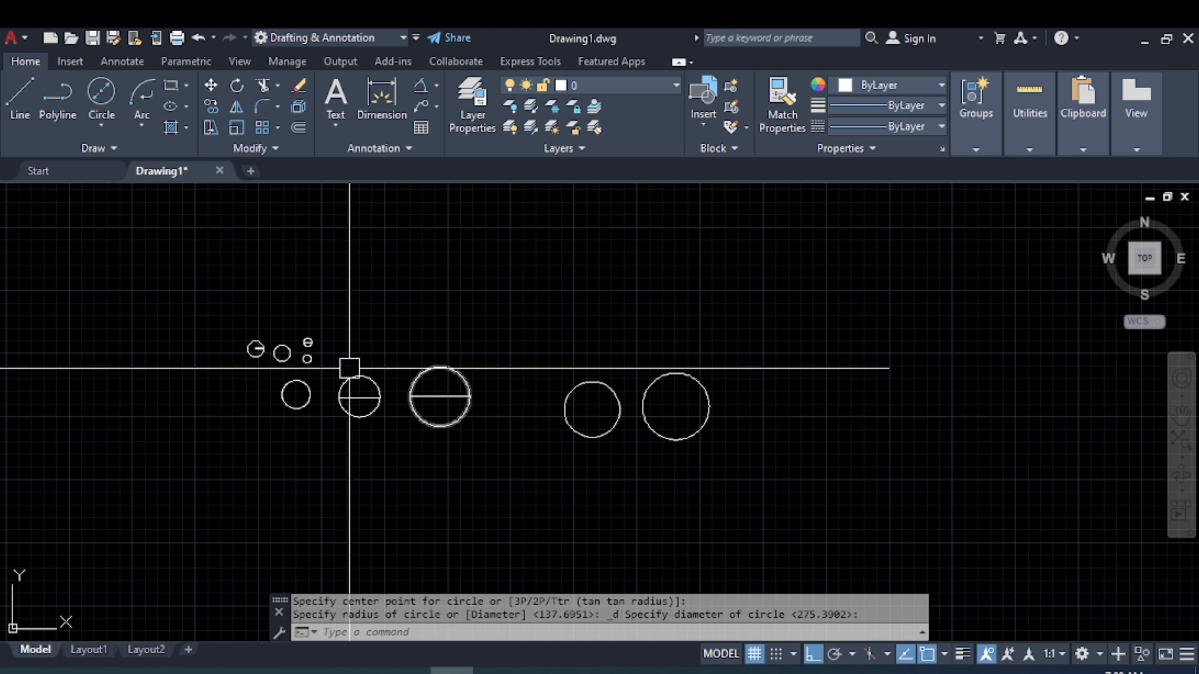
middle_drag(497, 455, 321, 350)
scroll(409, 238, up, 2)
scroll(561, 288, up, 2)
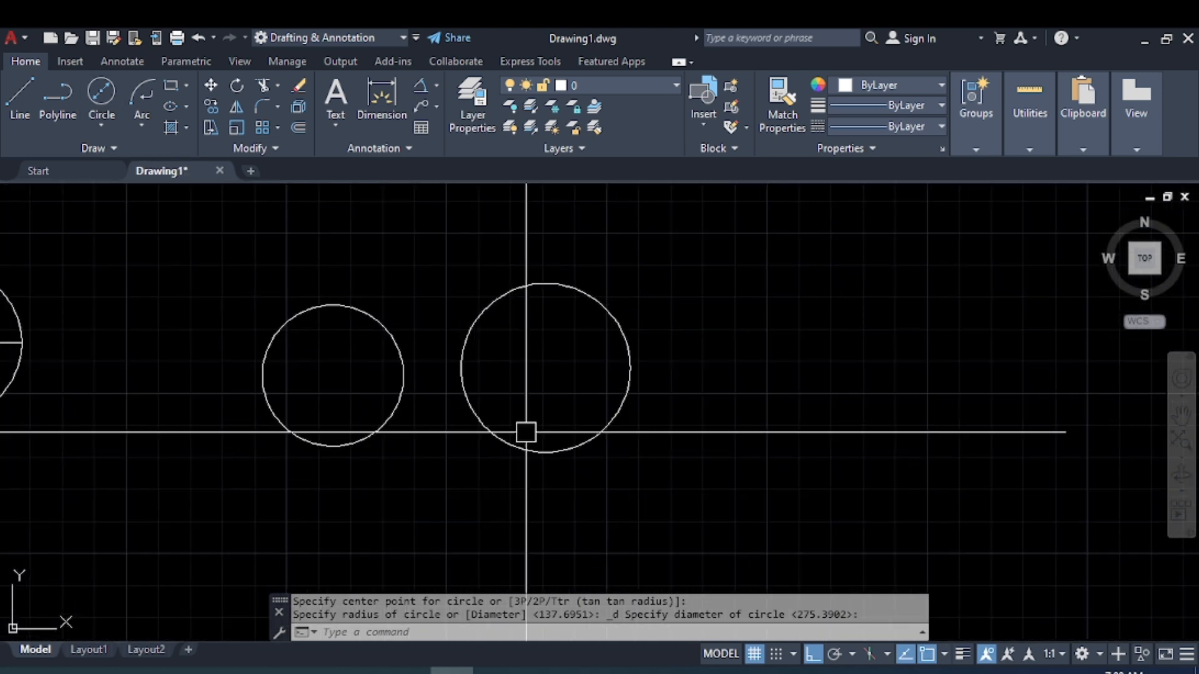
click(102, 125)
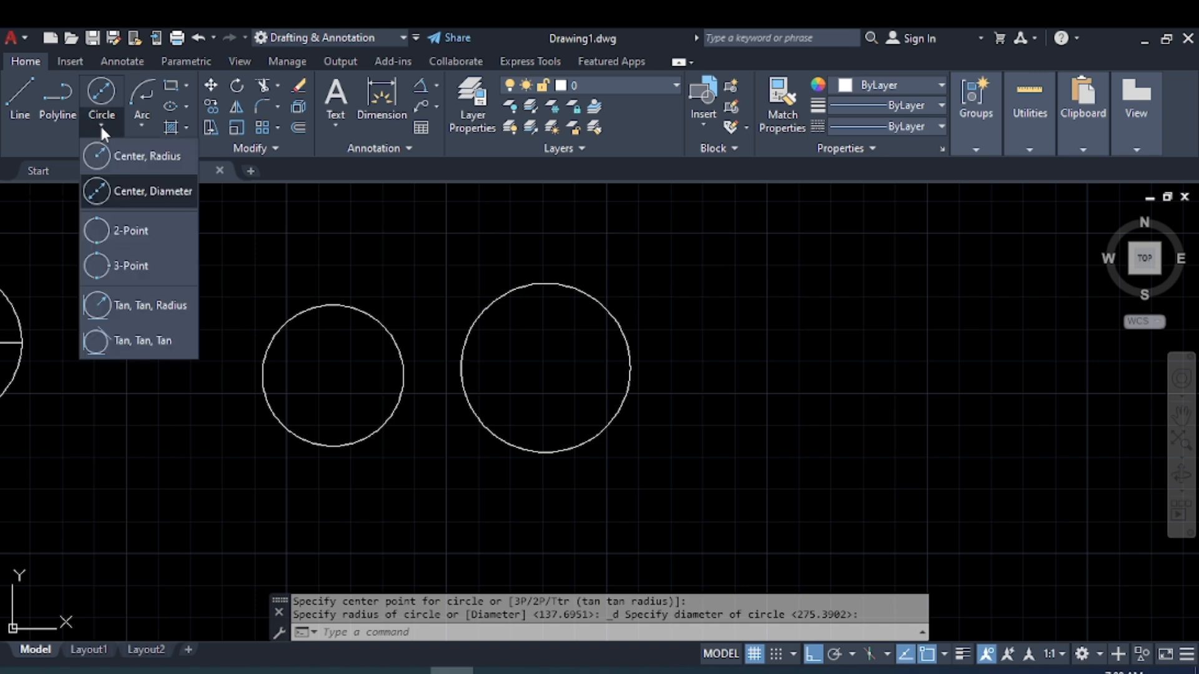
click(143, 243)
scroll(234, 456, down, 5)
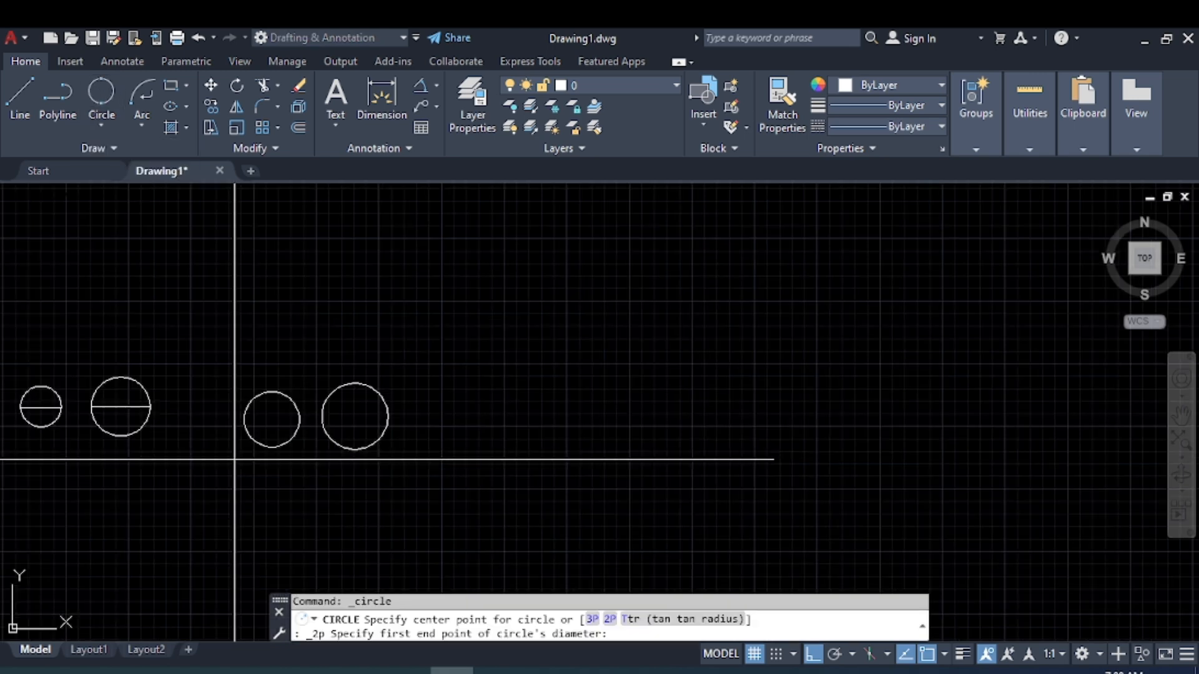
scroll(257, 353, up, 5)
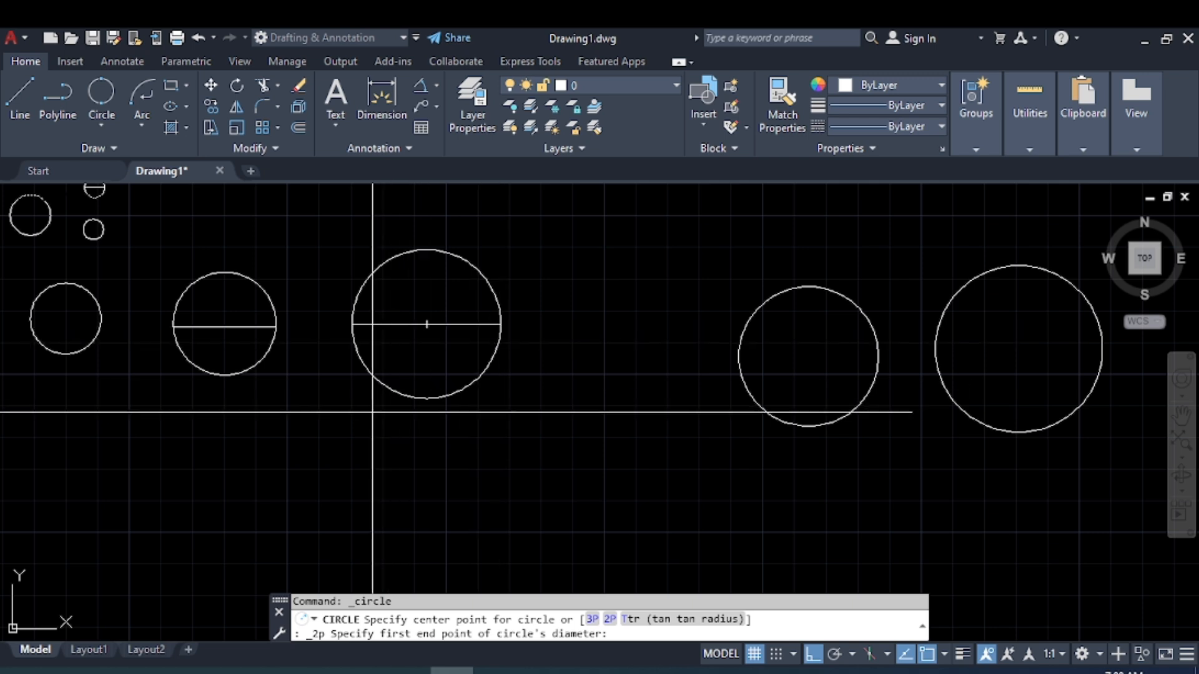
click(103, 124)
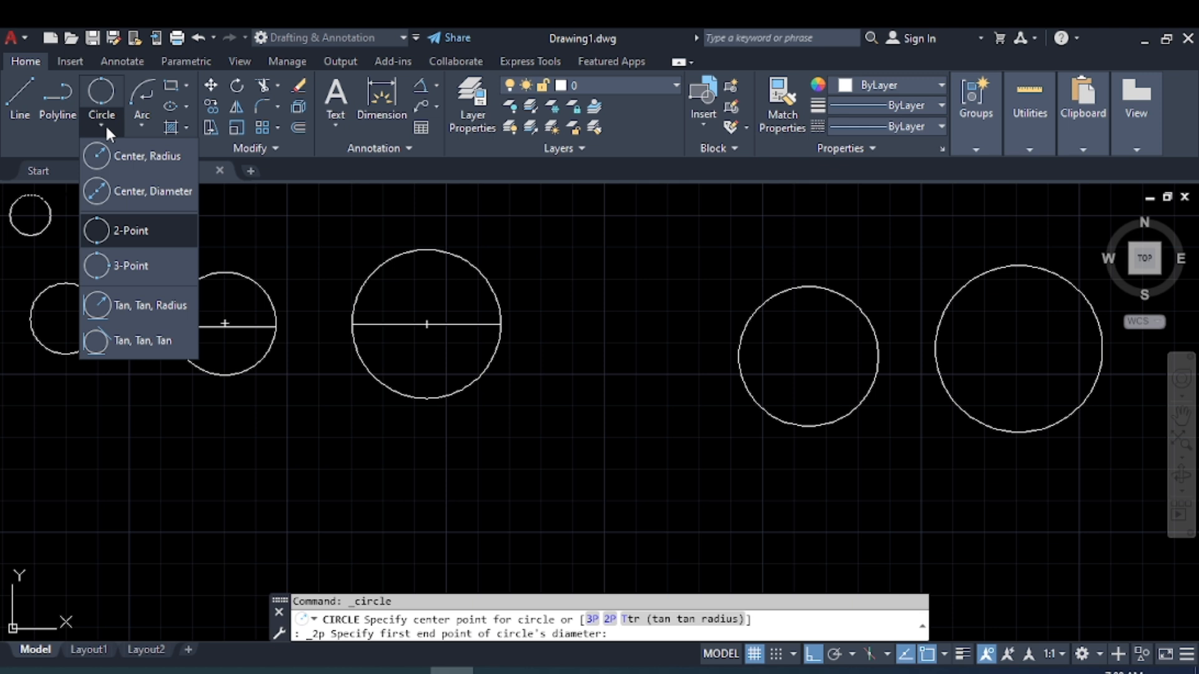
click(150, 265)
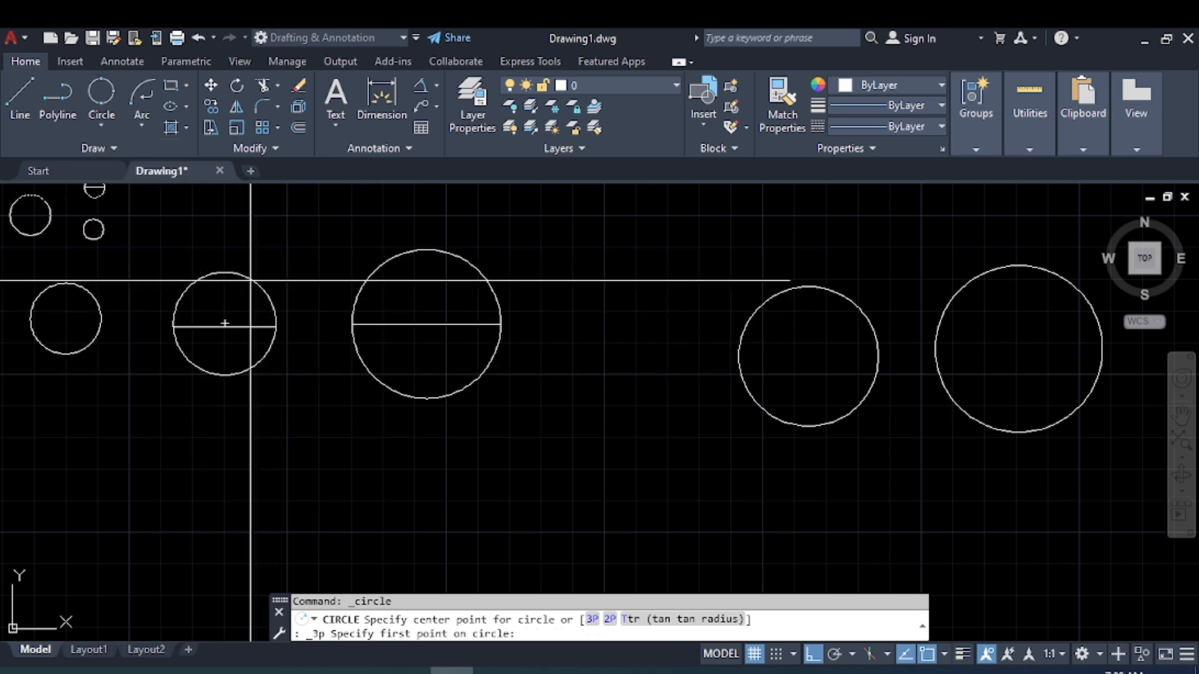
Try to draw a Tan, Tan, Radius circle tangent to the horizontal lines inside the two-point and three-point circles.
click(99, 125)
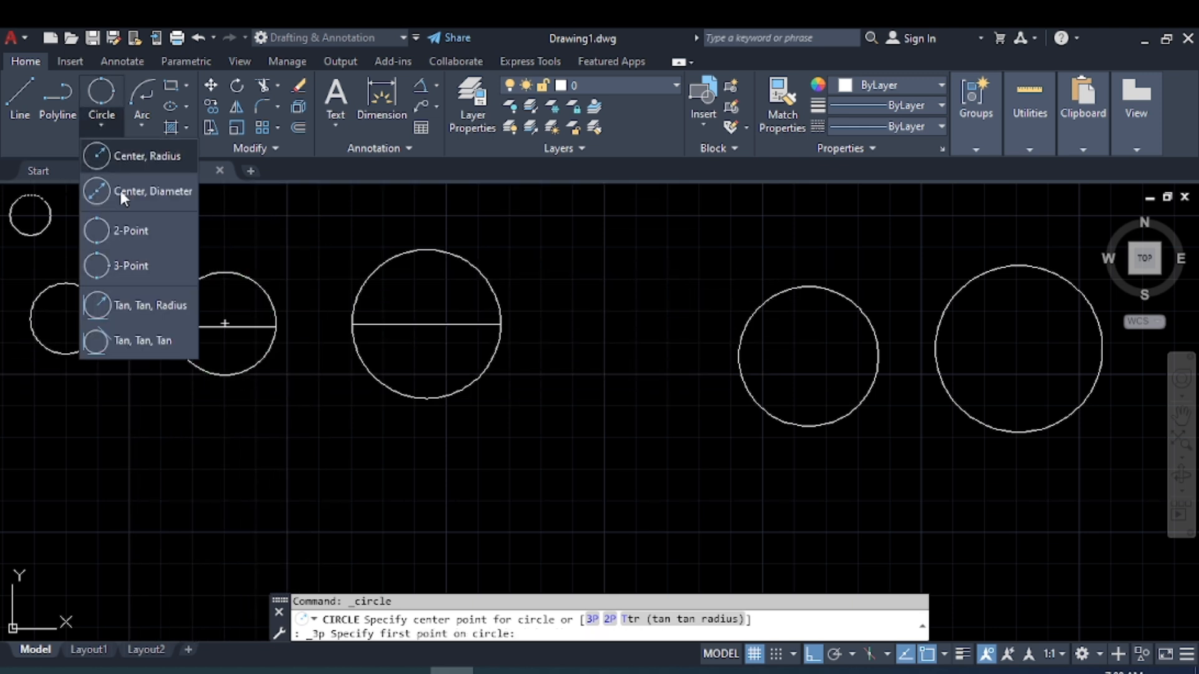
click(154, 306)
scroll(340, 458, down, 4)
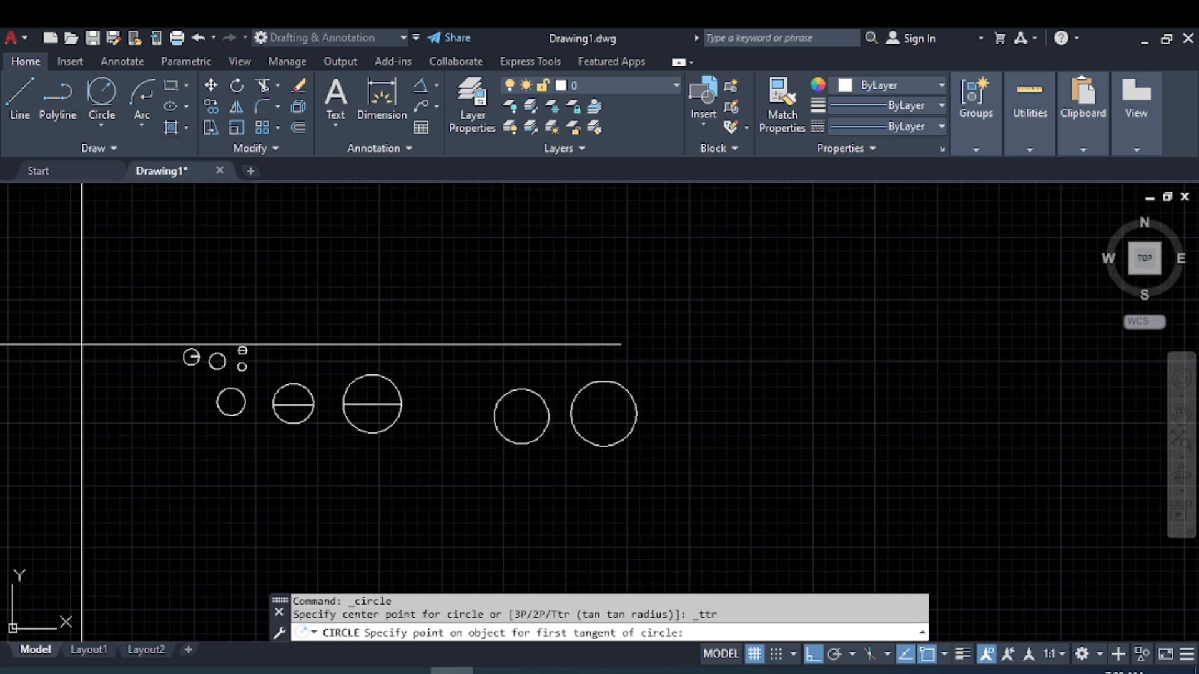
scroll(227, 388, down, 2)
scroll(206, 380, up, 4)
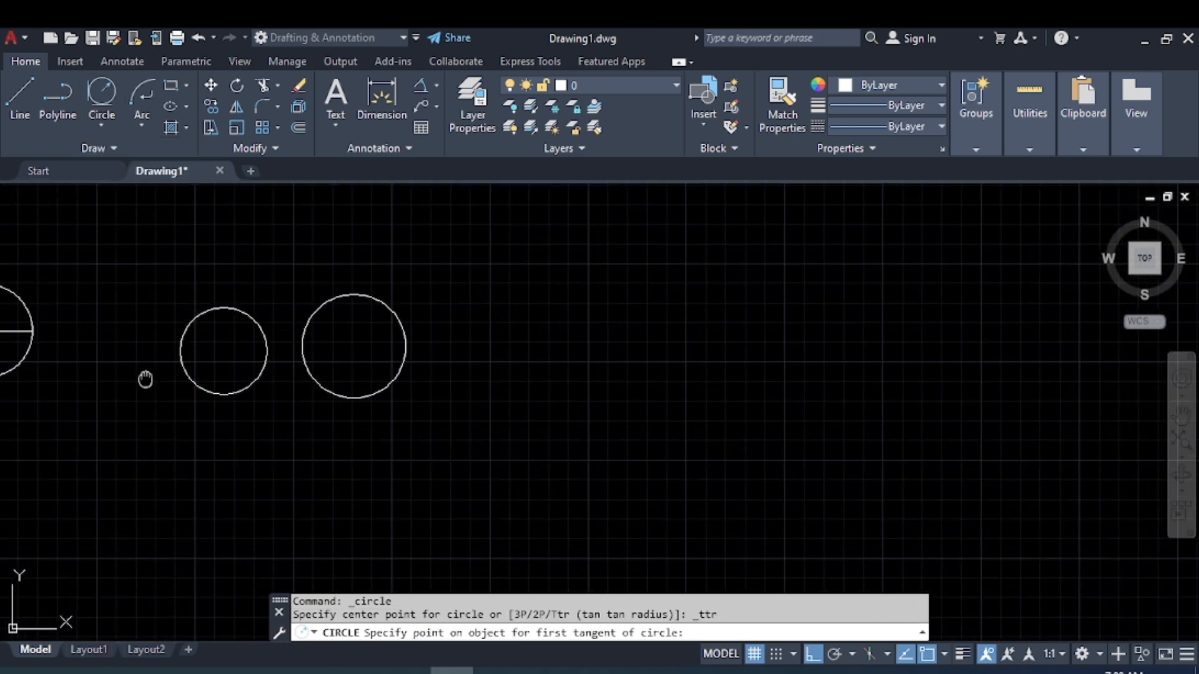
middle_drag(145, 379, 629, 390)
scroll(431, 342, up, 4)
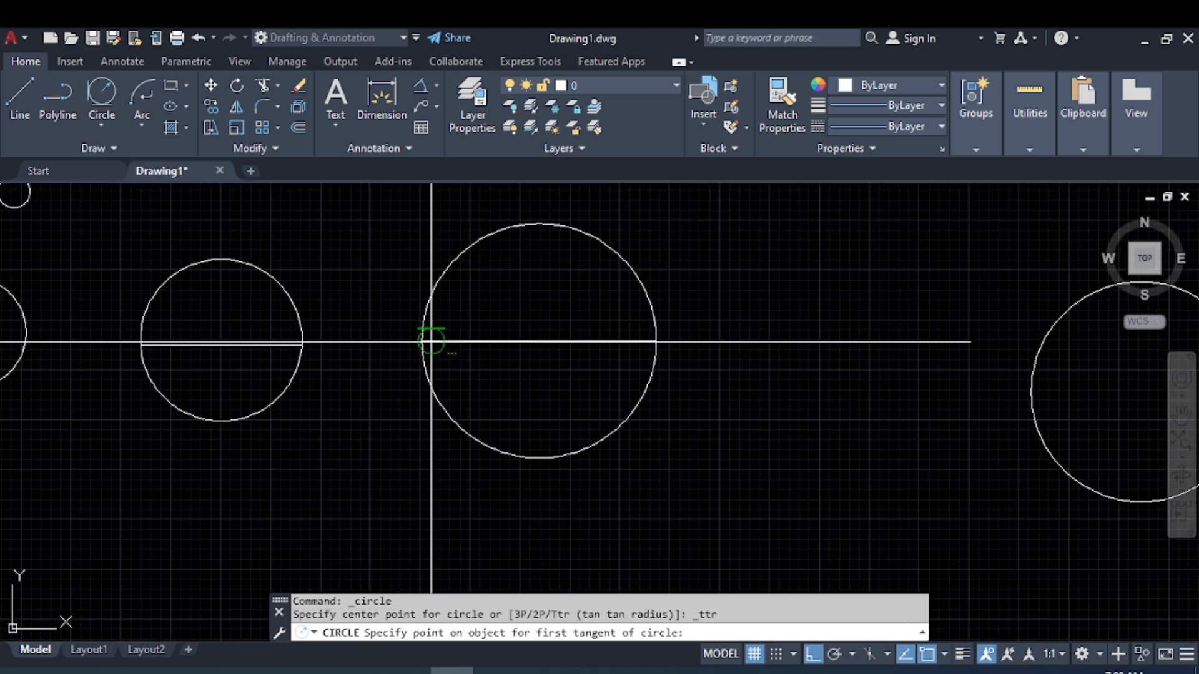
click(501, 342)
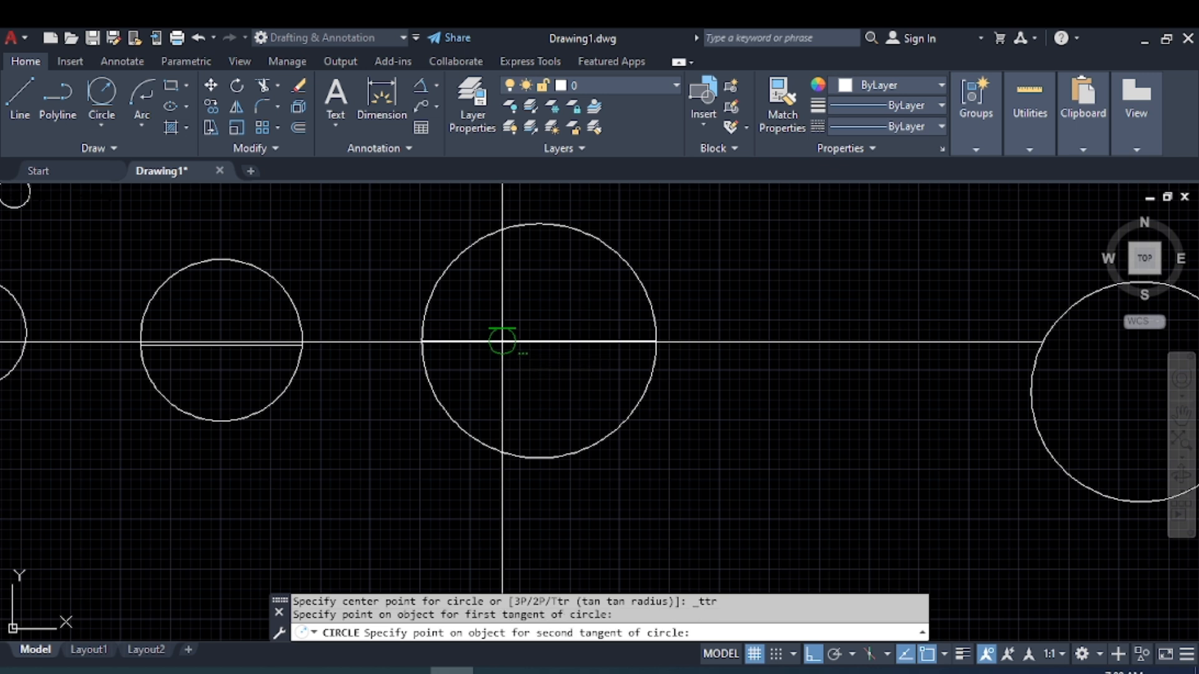
click(246, 346)
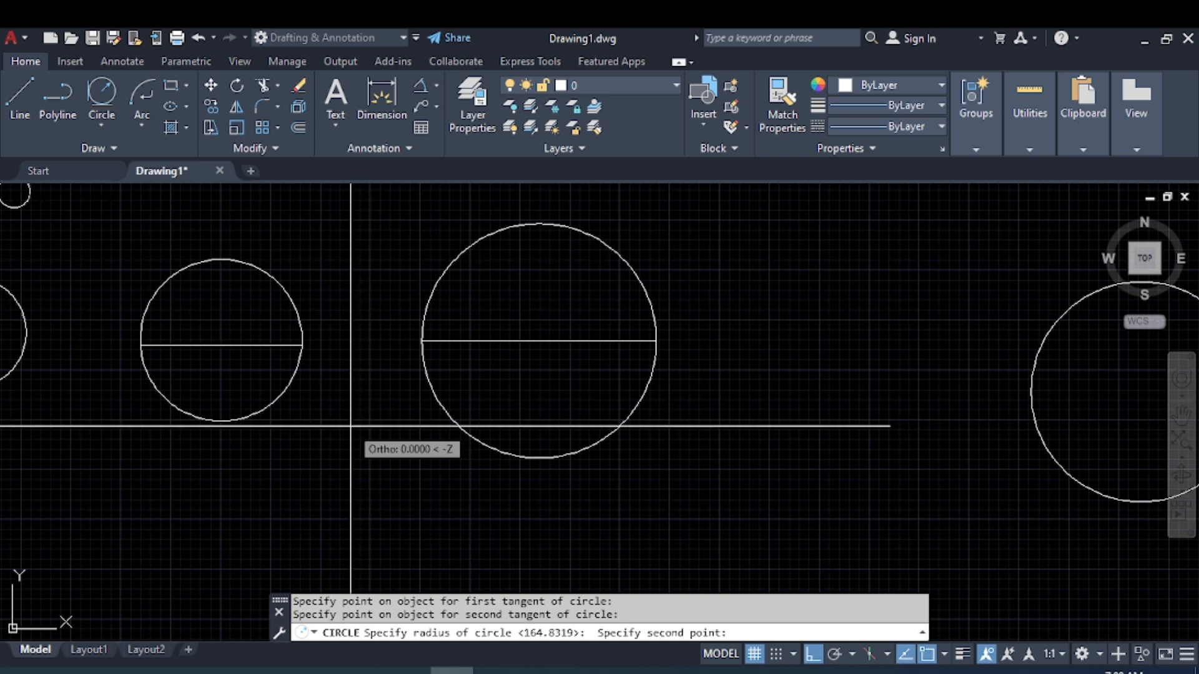
key(space)
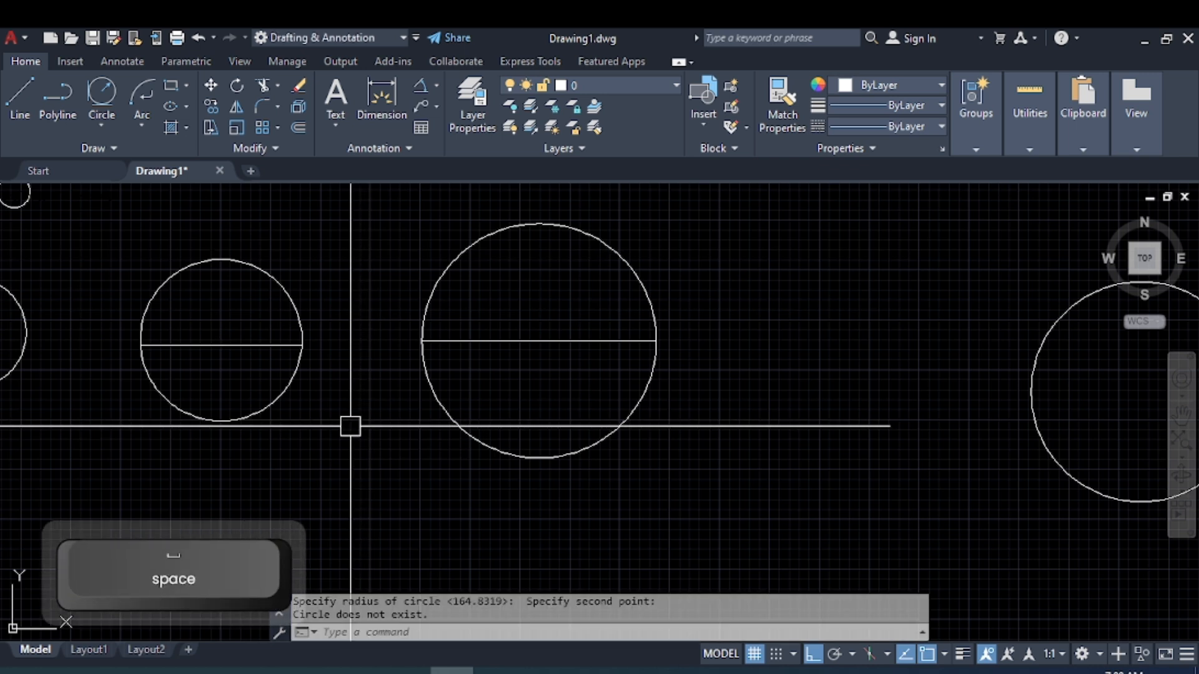
Draw a single horizontal line in the empty area to the right of all the circles.
scroll(350, 427, down, 6)
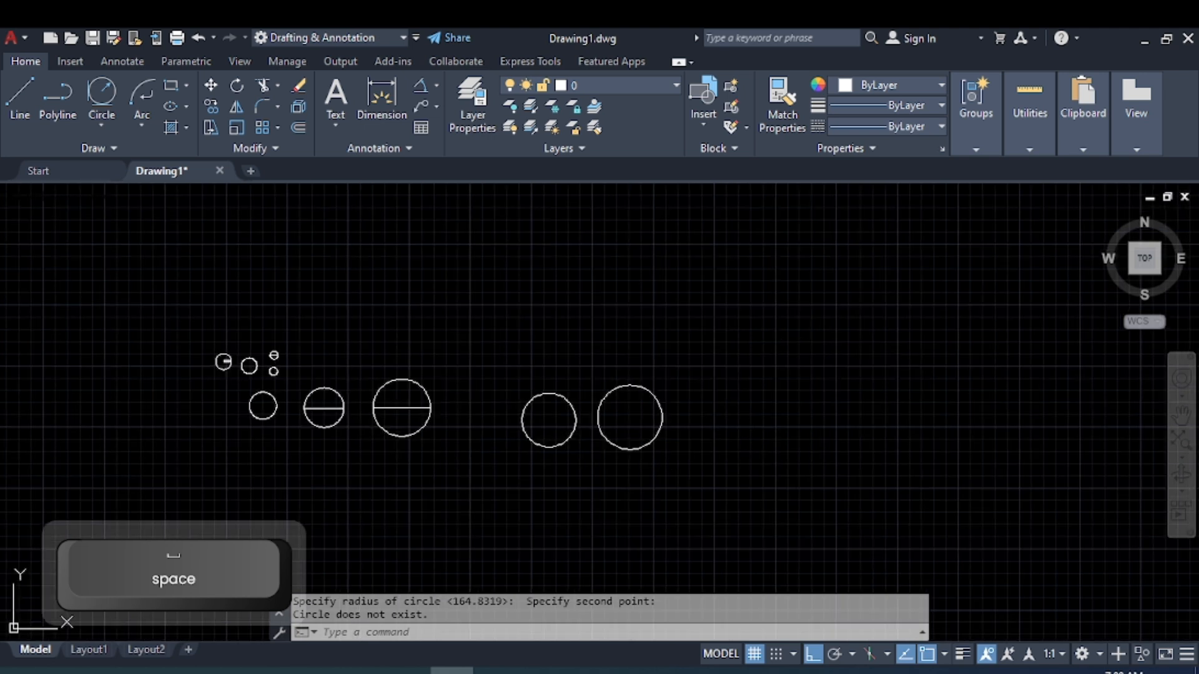
middle_drag(350, 427, 6, 401)
scroll(227, 402, up, 4)
middle_drag(436, 413, 37, 388)
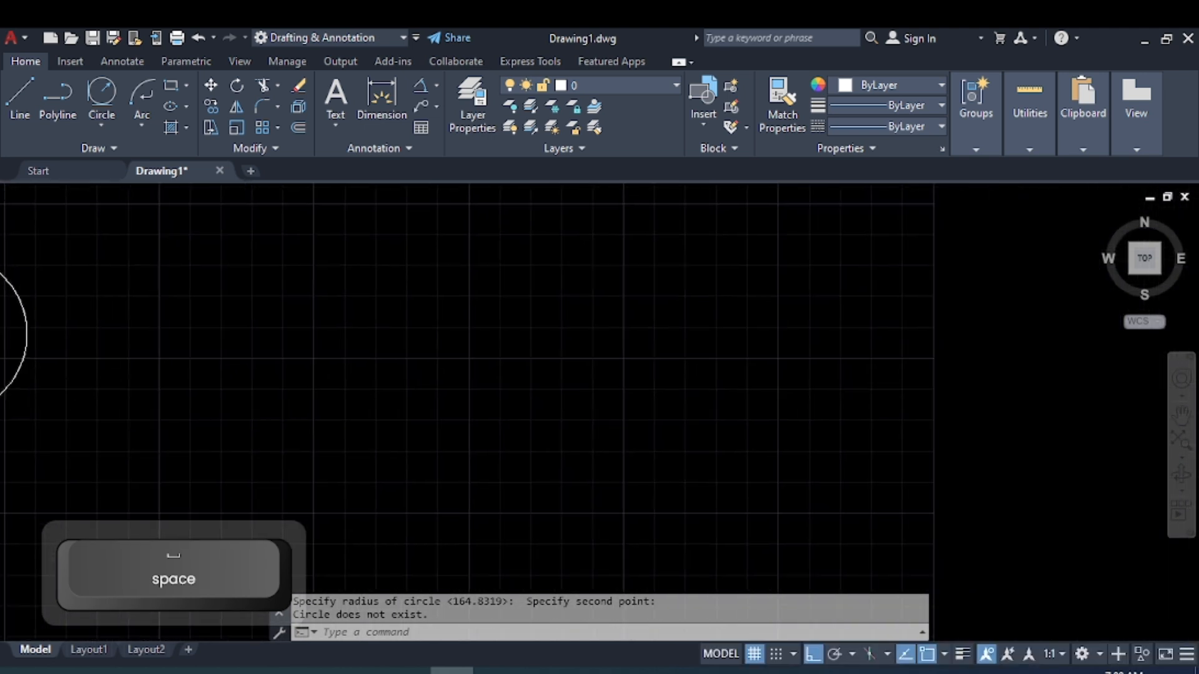
text(l)
key(space)
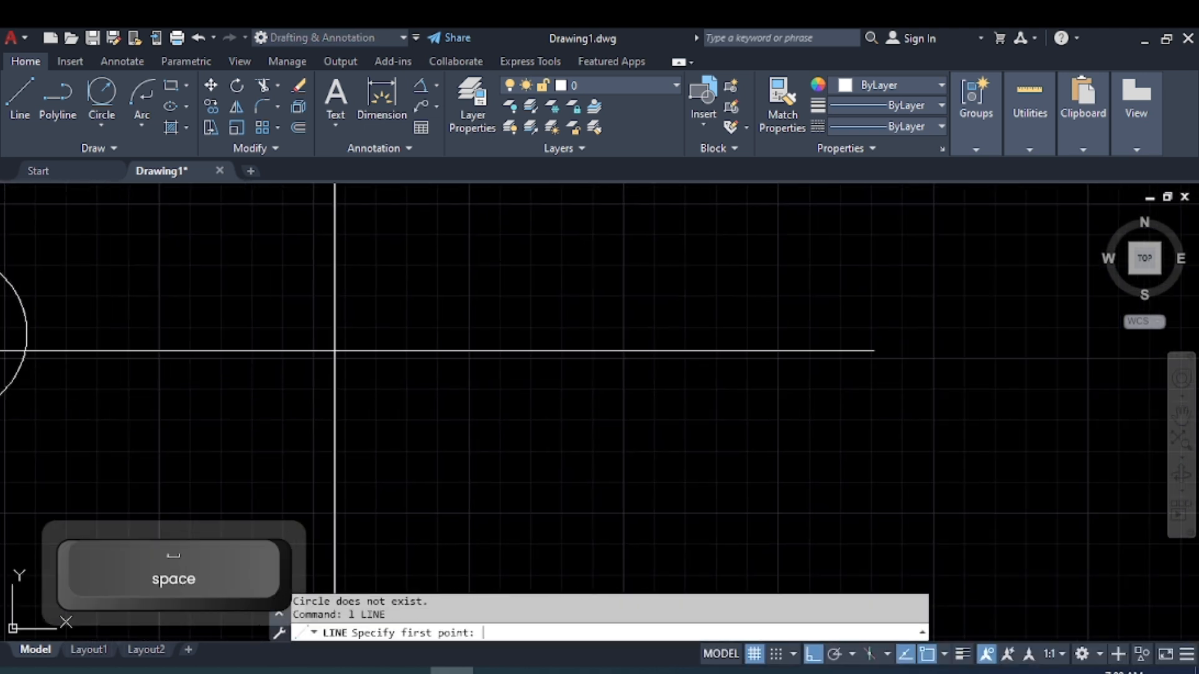
click(259, 358)
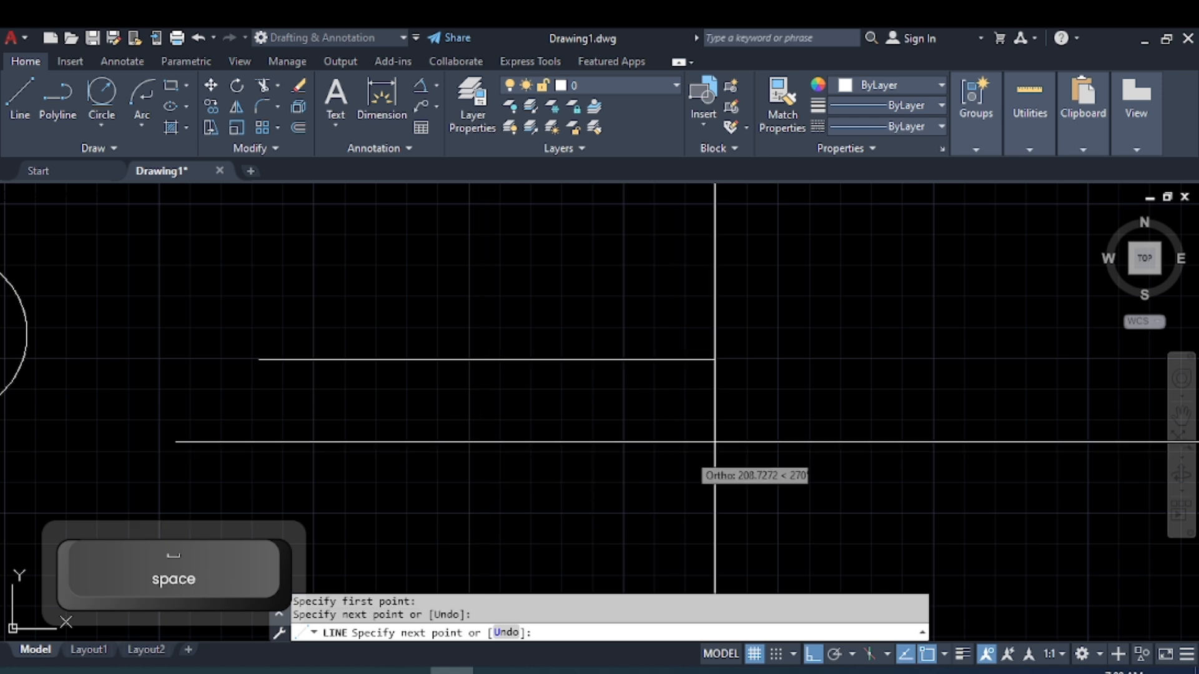
key(Escape)
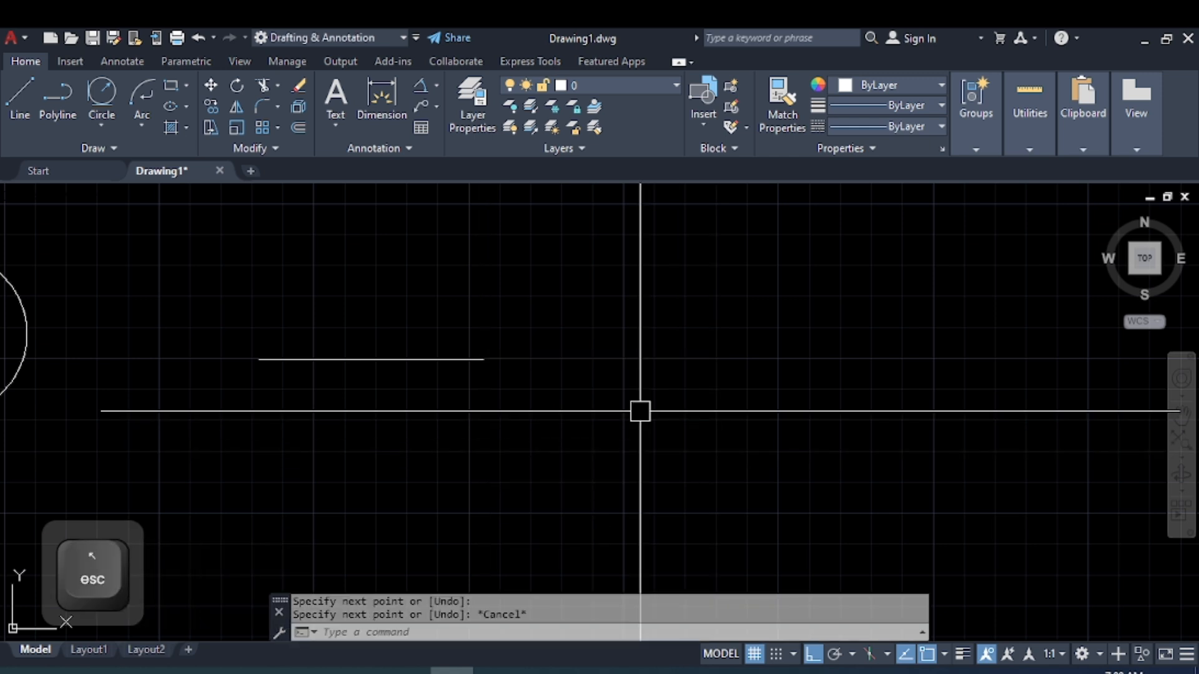
Draw a separate vertical line above the left end of the new horizontal line, leaving a gap between them.
scroll(635, 413, down, 4)
middle_drag(631, 415, 556, 588)
scroll(517, 533, up, 4)
middle_drag(439, 541, 445, 367)
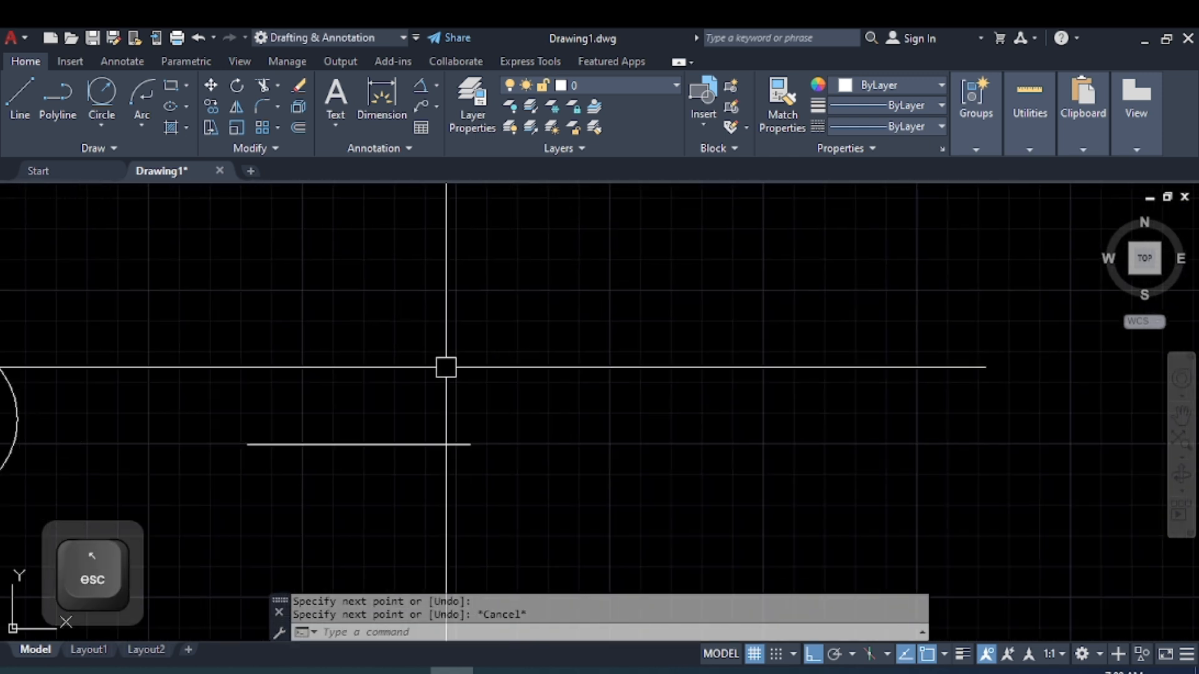
key(space)
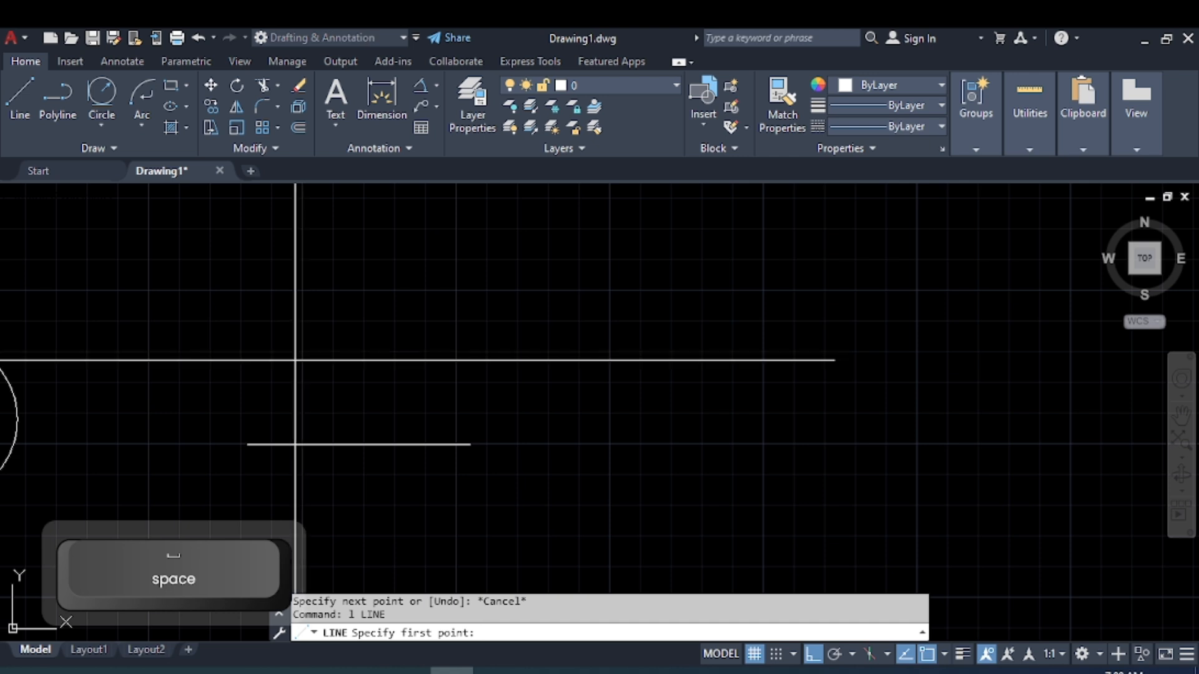
click(253, 219)
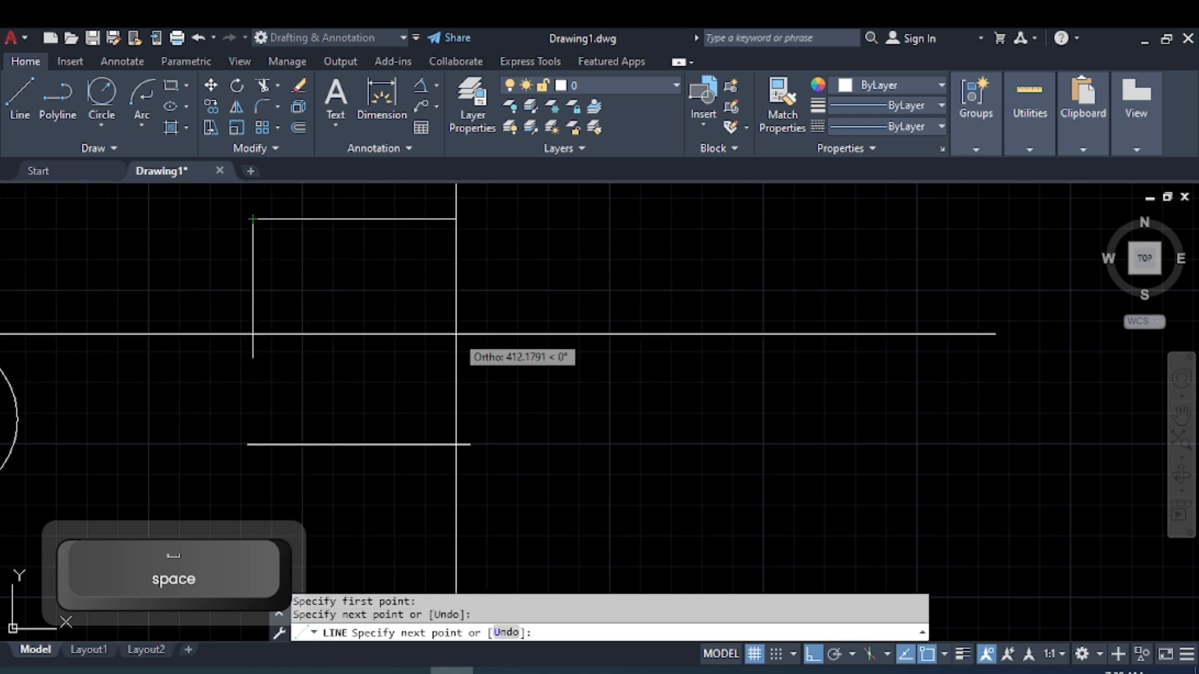
key(Escape)
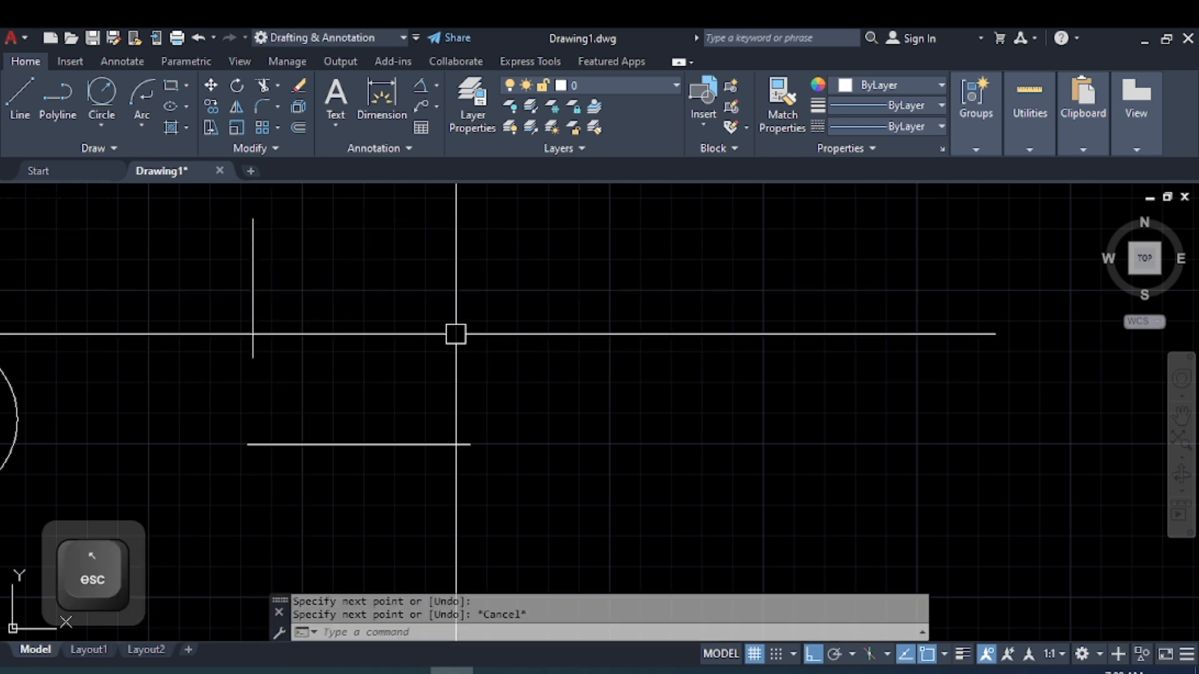
Draw a second vertical line parallel to the first one, just beyond the right end of the horizontal line and above it.
click(490, 378)
click(516, 319)
key(space)
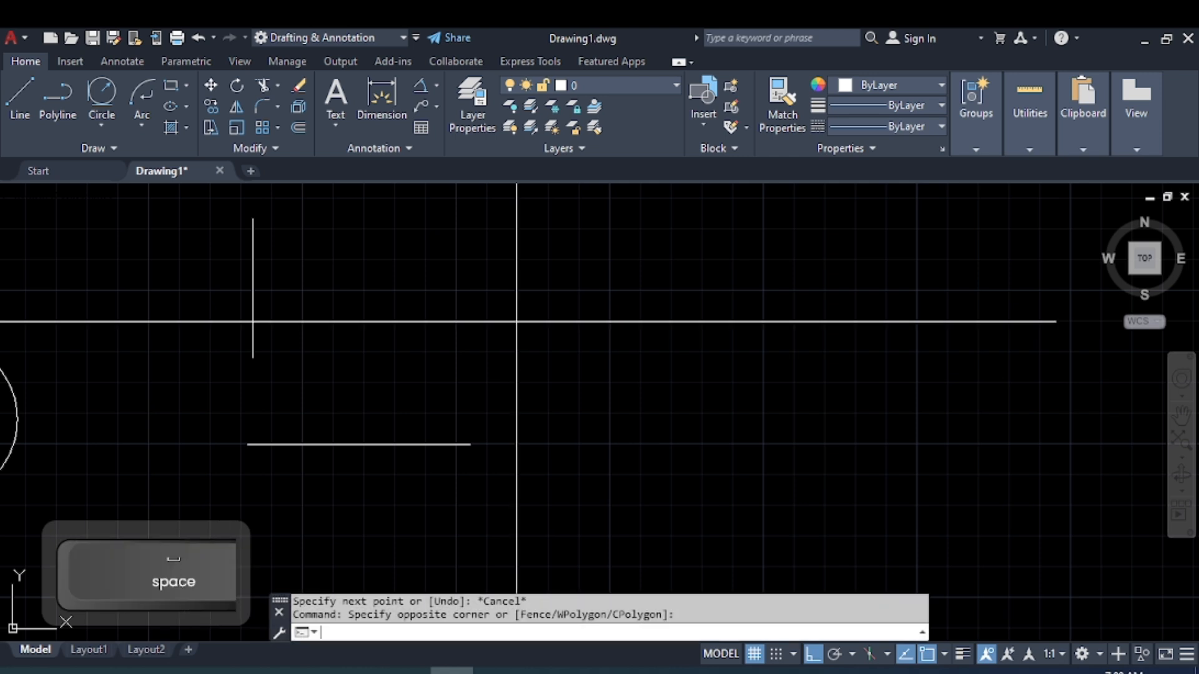
click(520, 339)
click(616, 211)
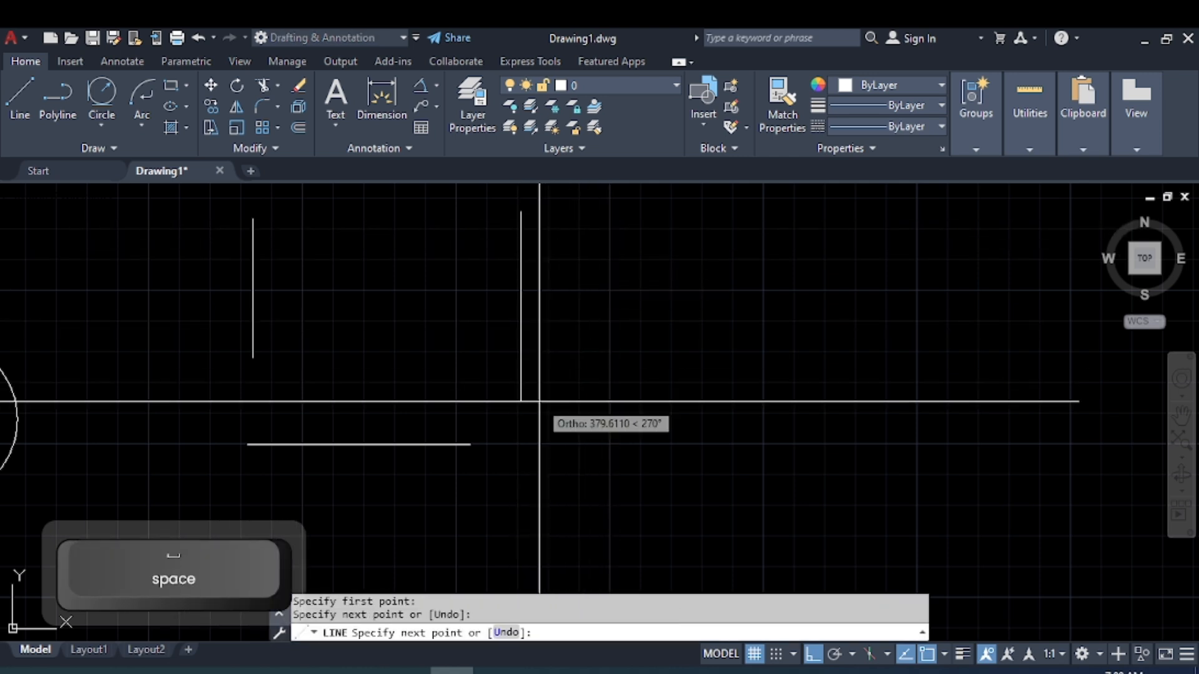
middle_drag(539, 406, 541, 502)
key(Escape)
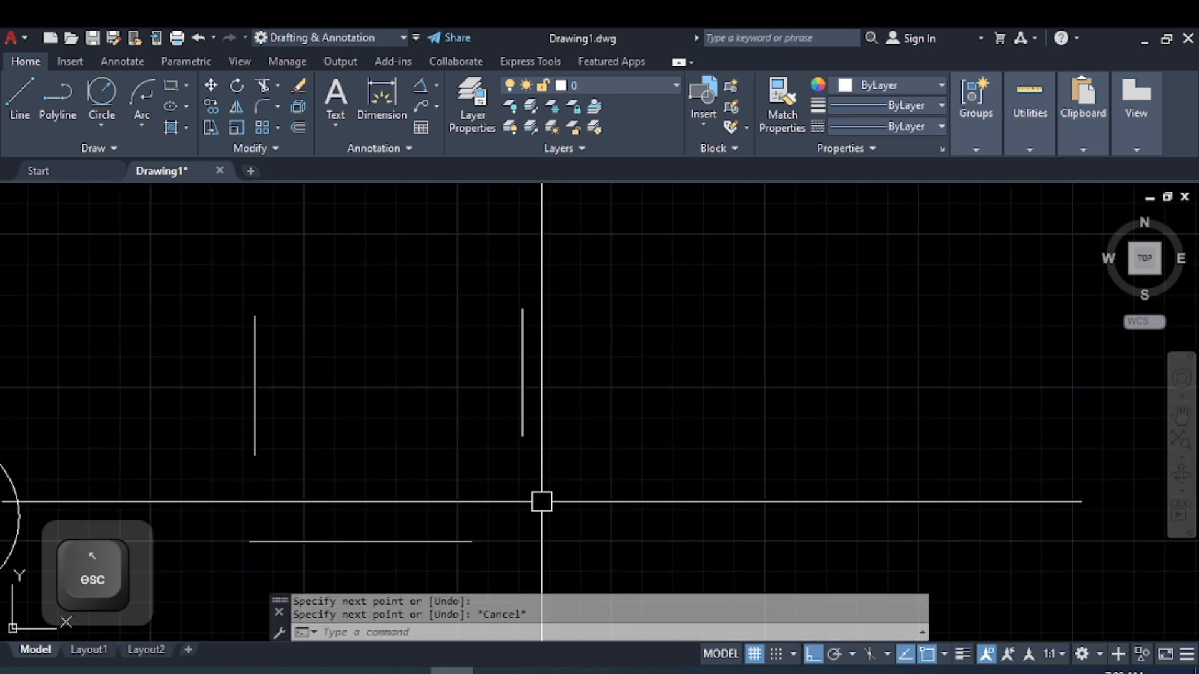
Draw a Tan, Tan, Tan circle tangent to the left vertical line, the right vertical line and the horizontal line.
click(110, 126)
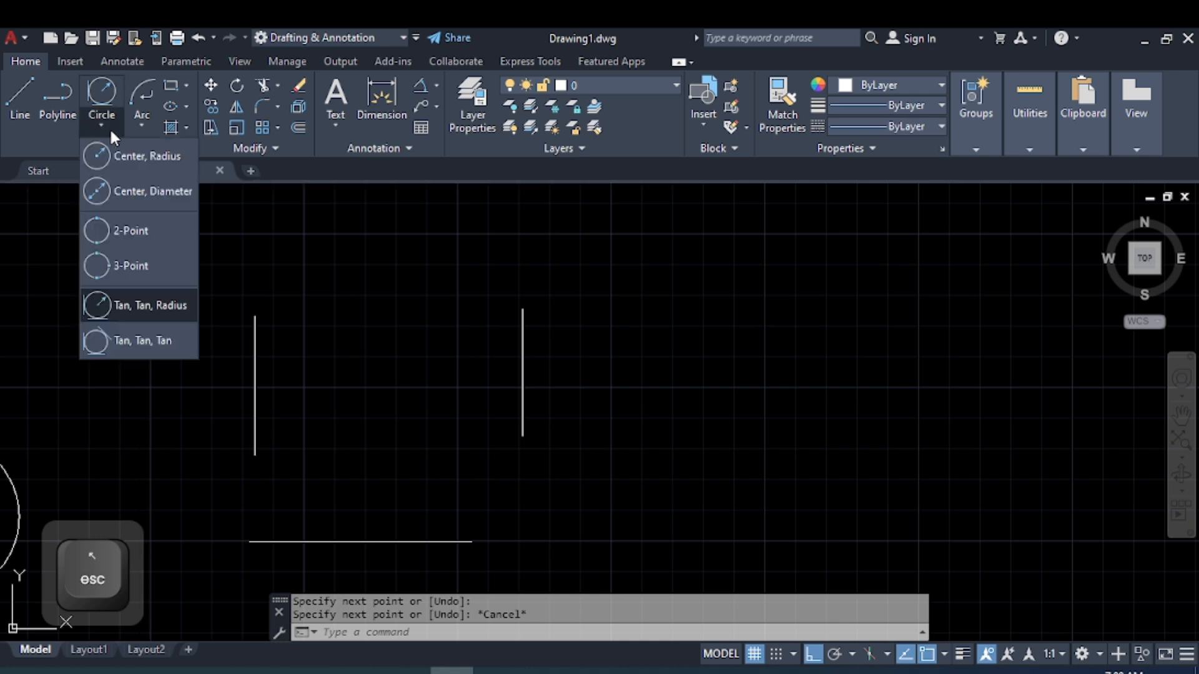
click(148, 347)
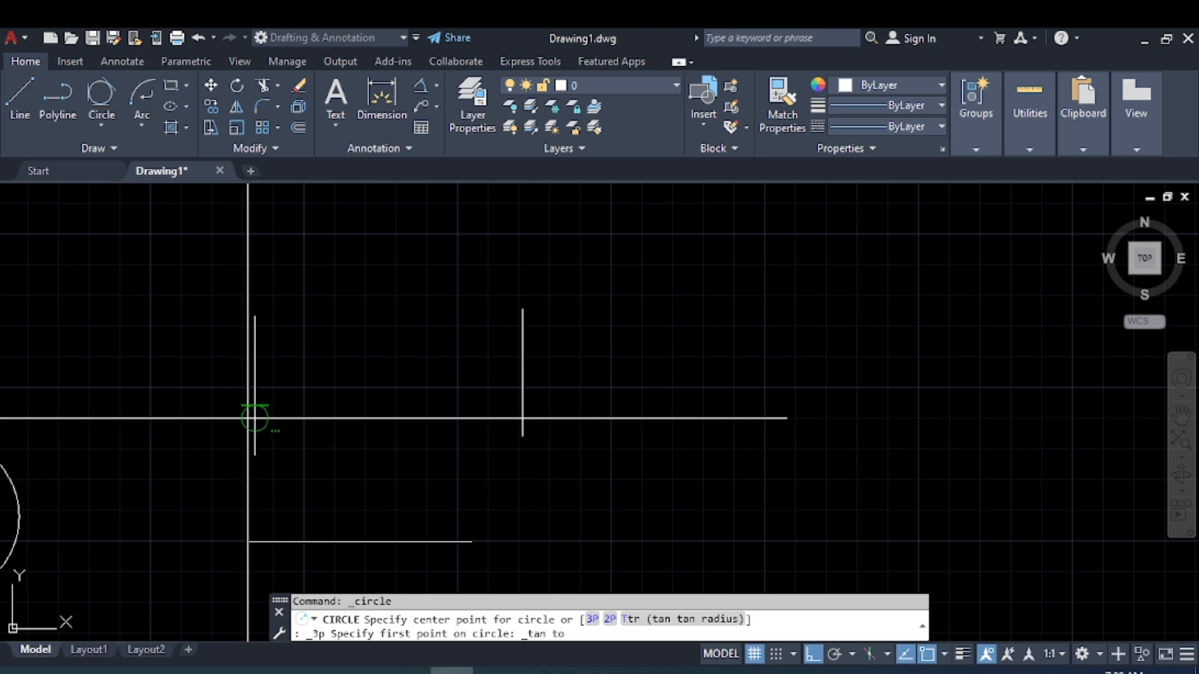
click(255, 382)
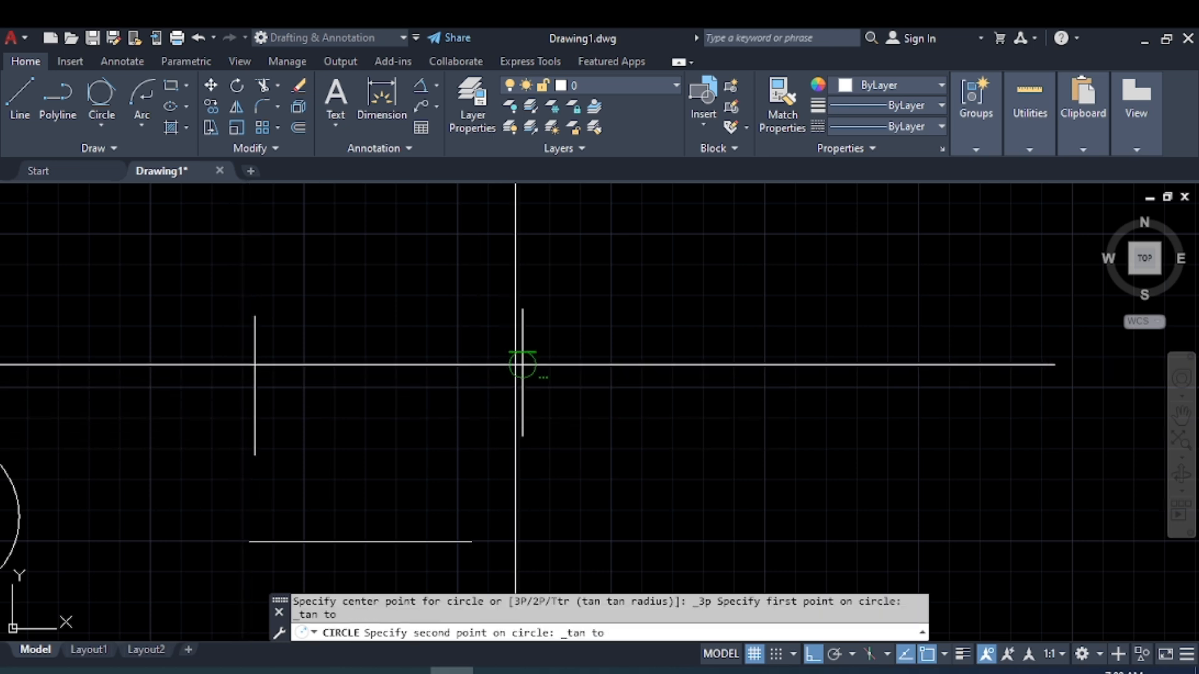
click(522, 368)
click(361, 540)
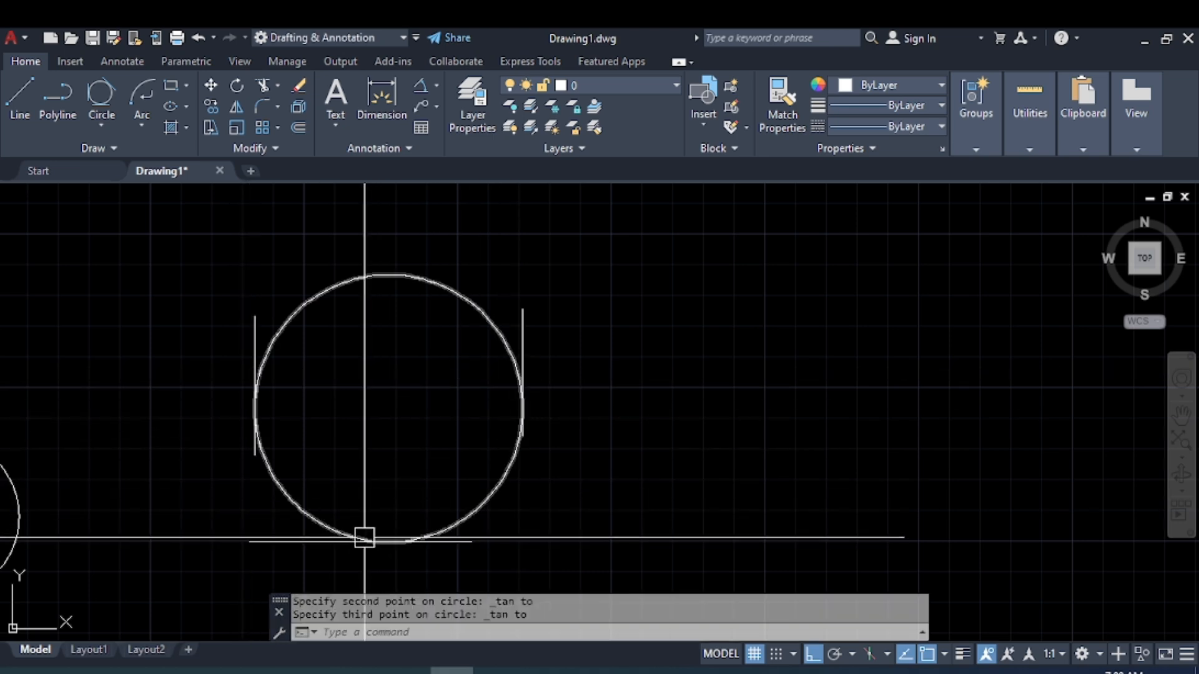
Review all the drawn circles side by side and look over the list of available circle methods.
scroll(620, 406, down, 5)
scroll(619, 406, up, 3)
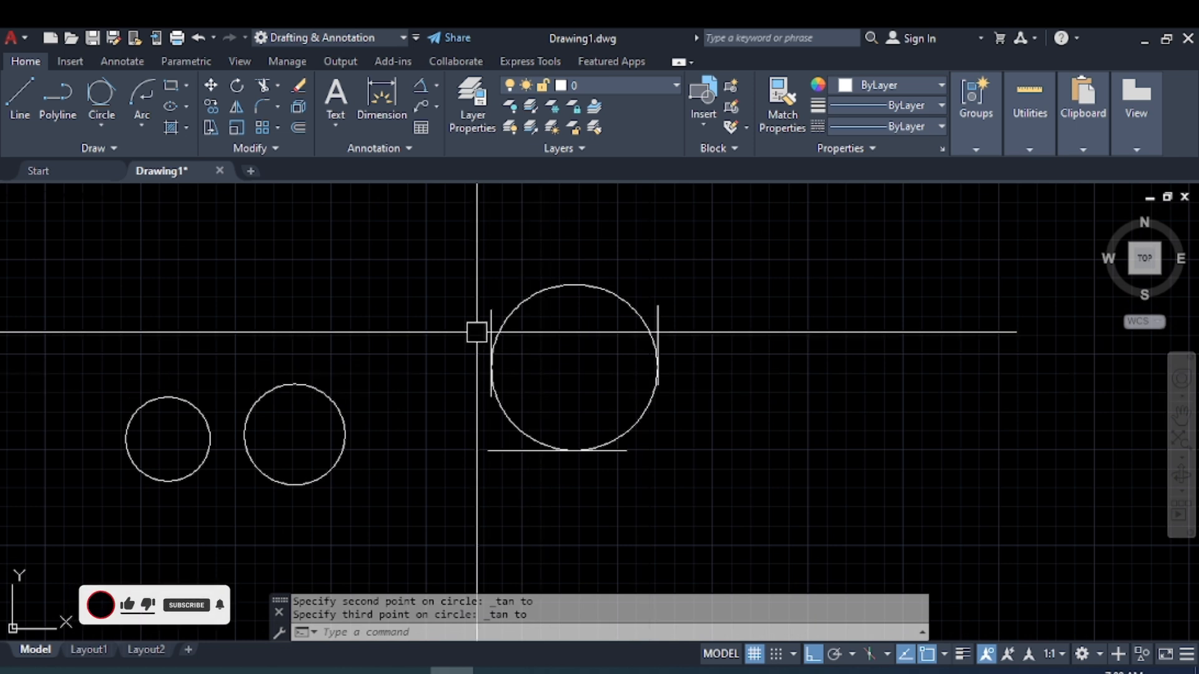
scroll(491, 456, down, 2)
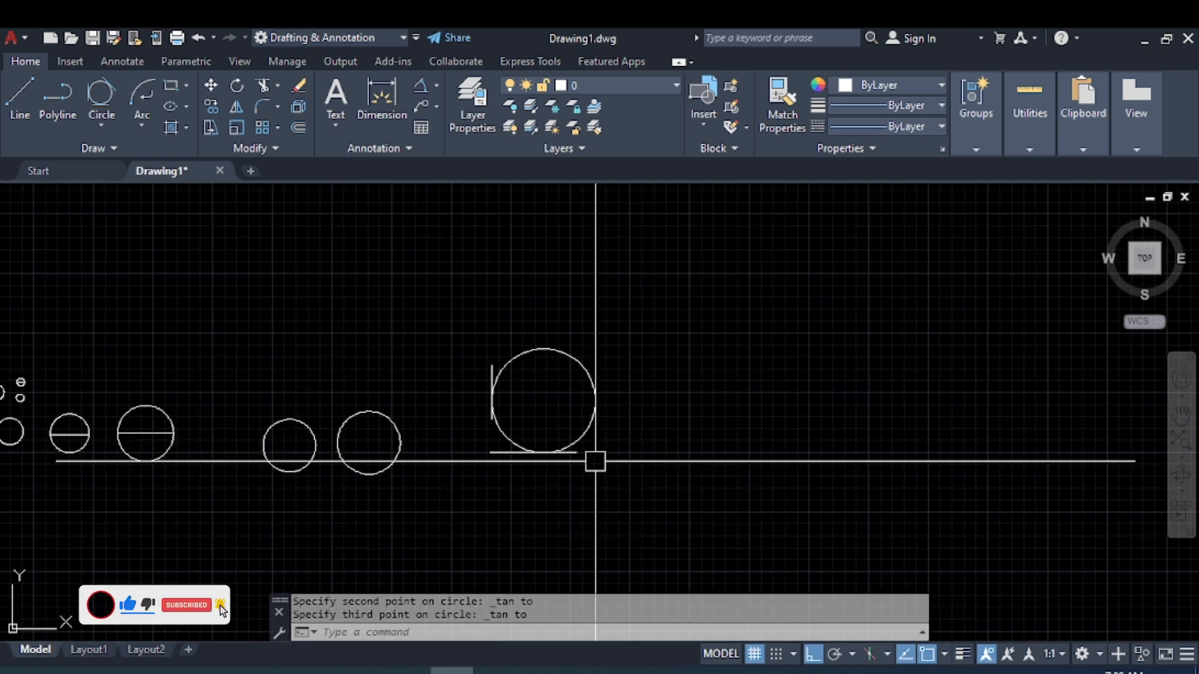
middle_drag(350, 465, 496, 461)
scroll(495, 461, up, 2)
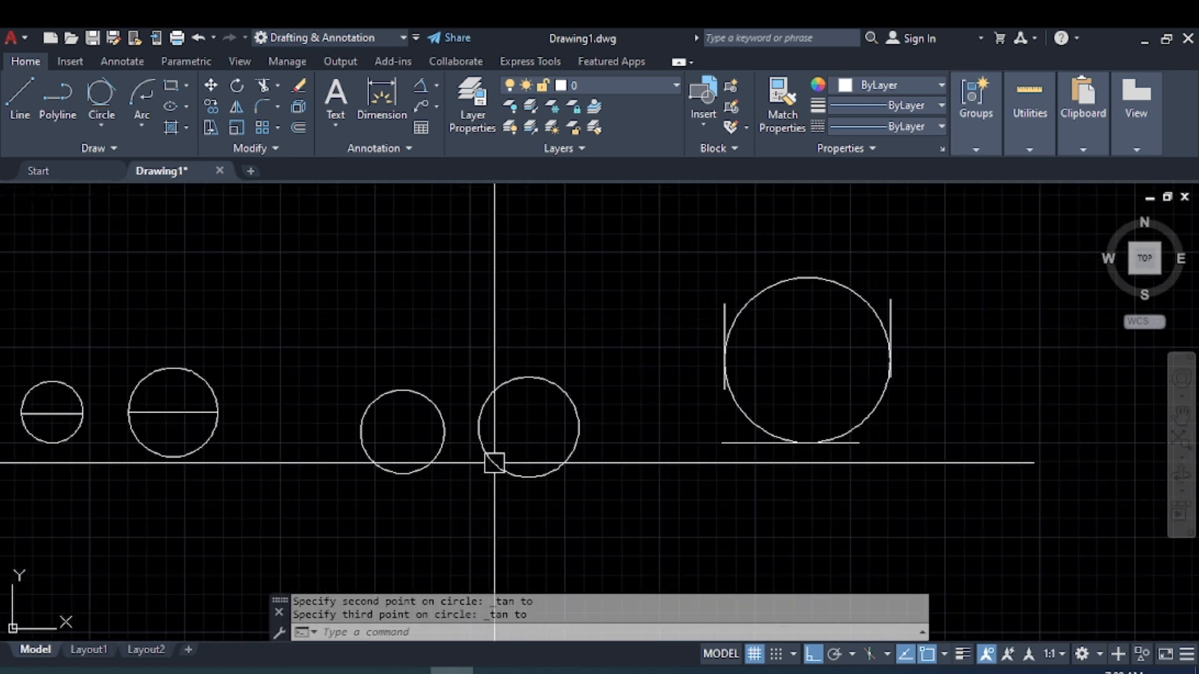
scroll(496, 460, down, 2)
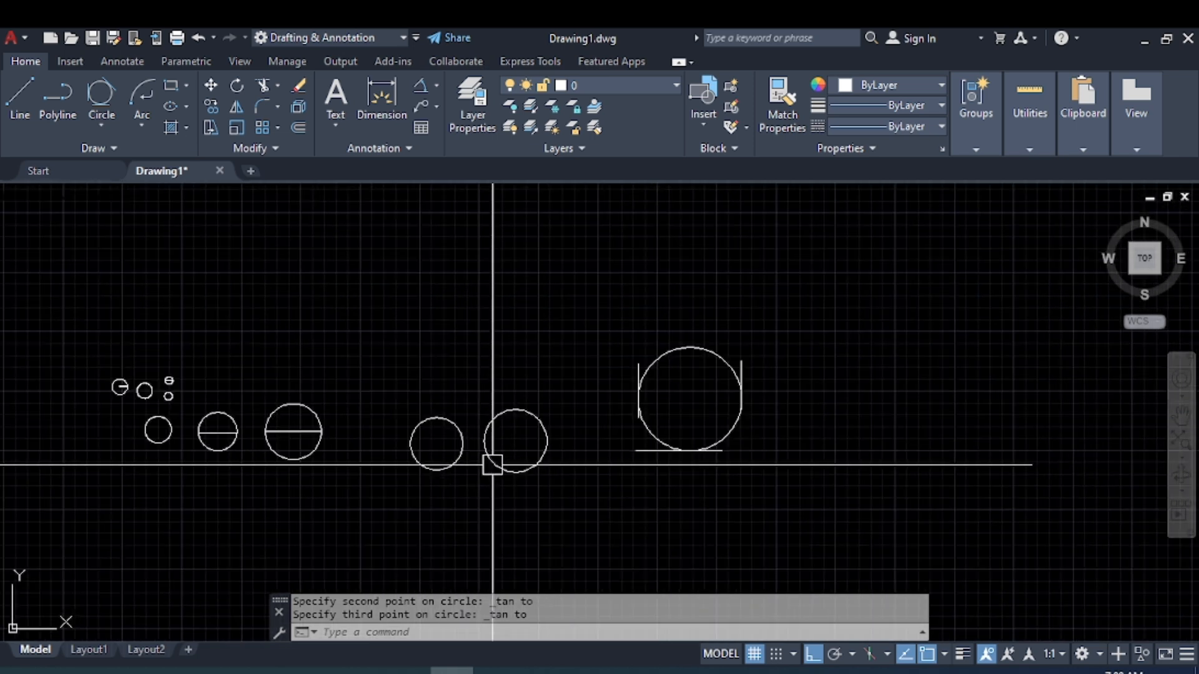
click(85, 131)
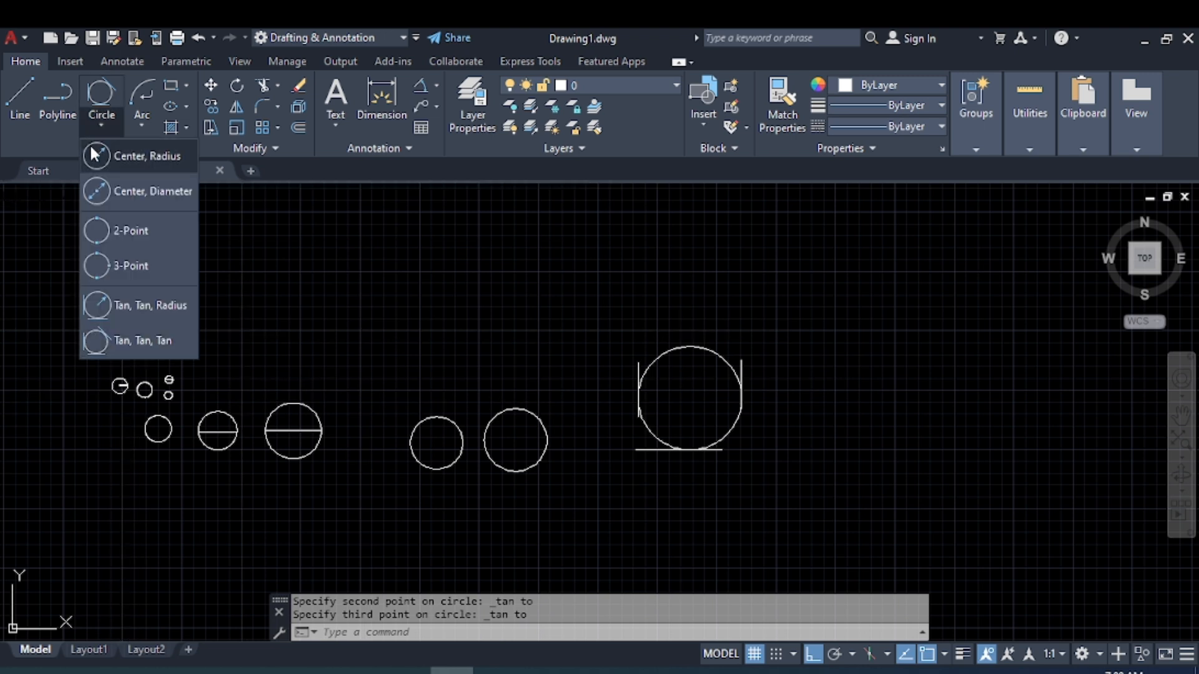
click(562, 448)
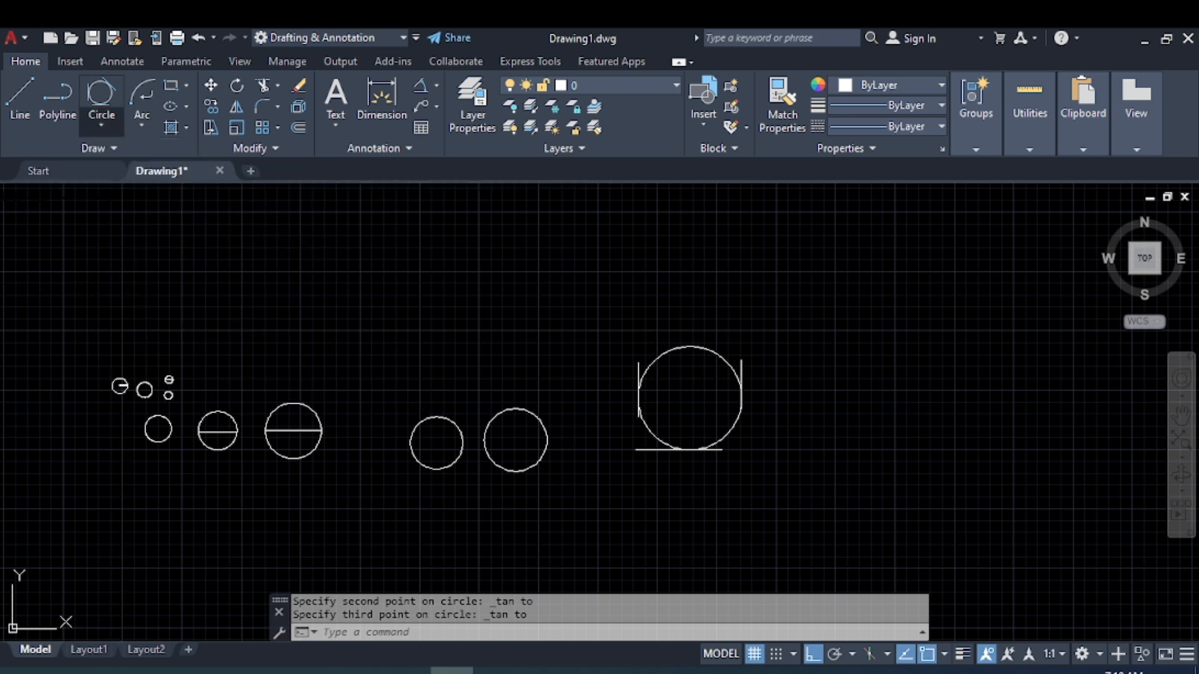